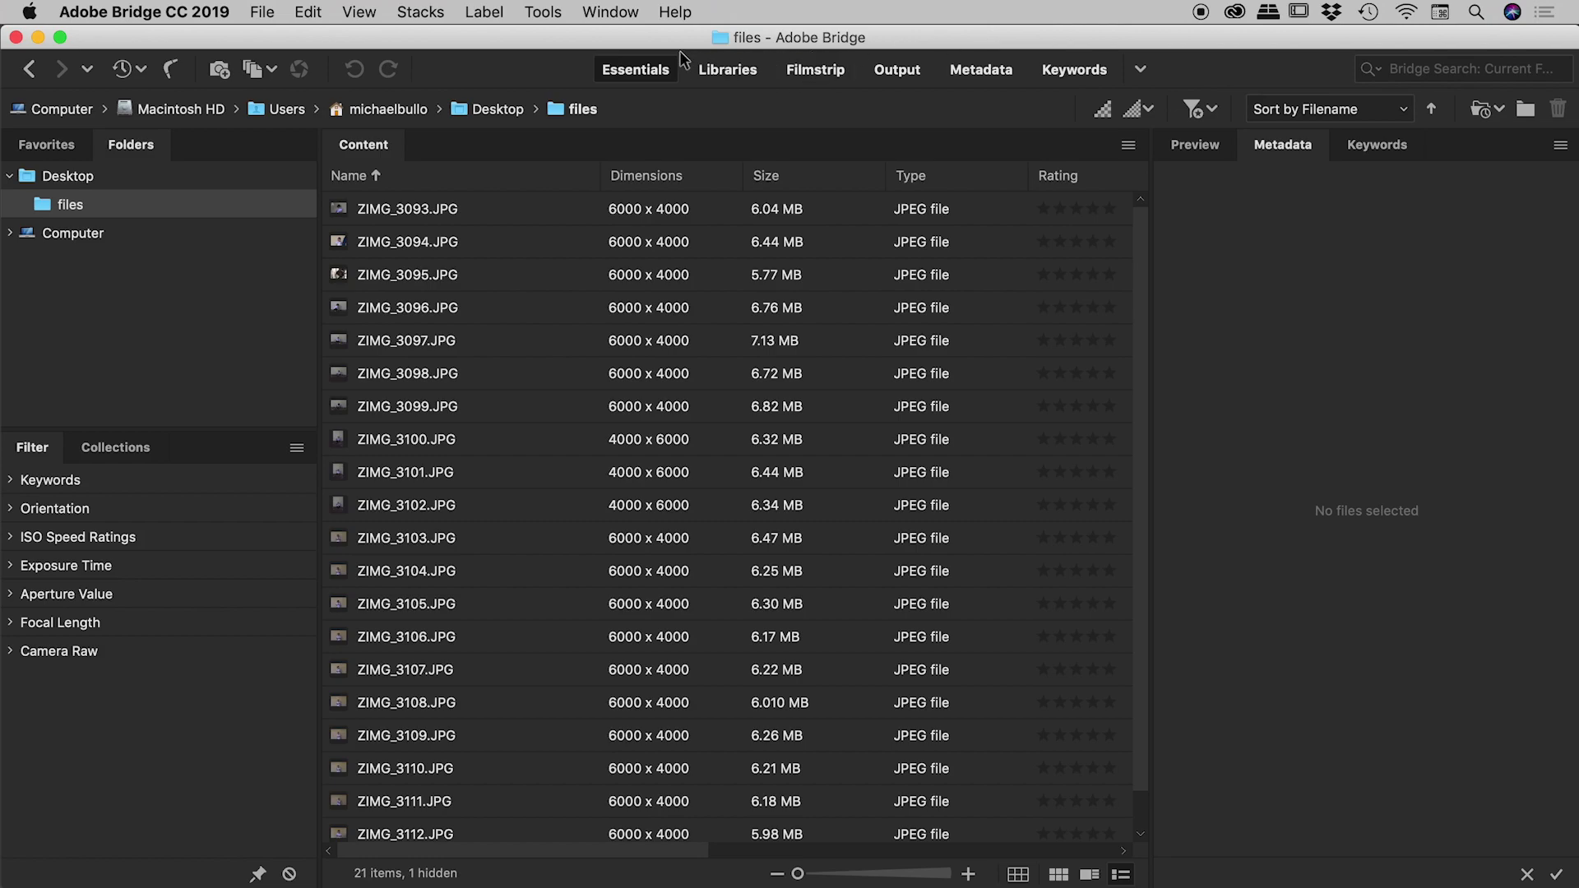
Step: Select photos ZIMG_3093 through ZIMG_3095 as the first batch to rename
click(544, 12)
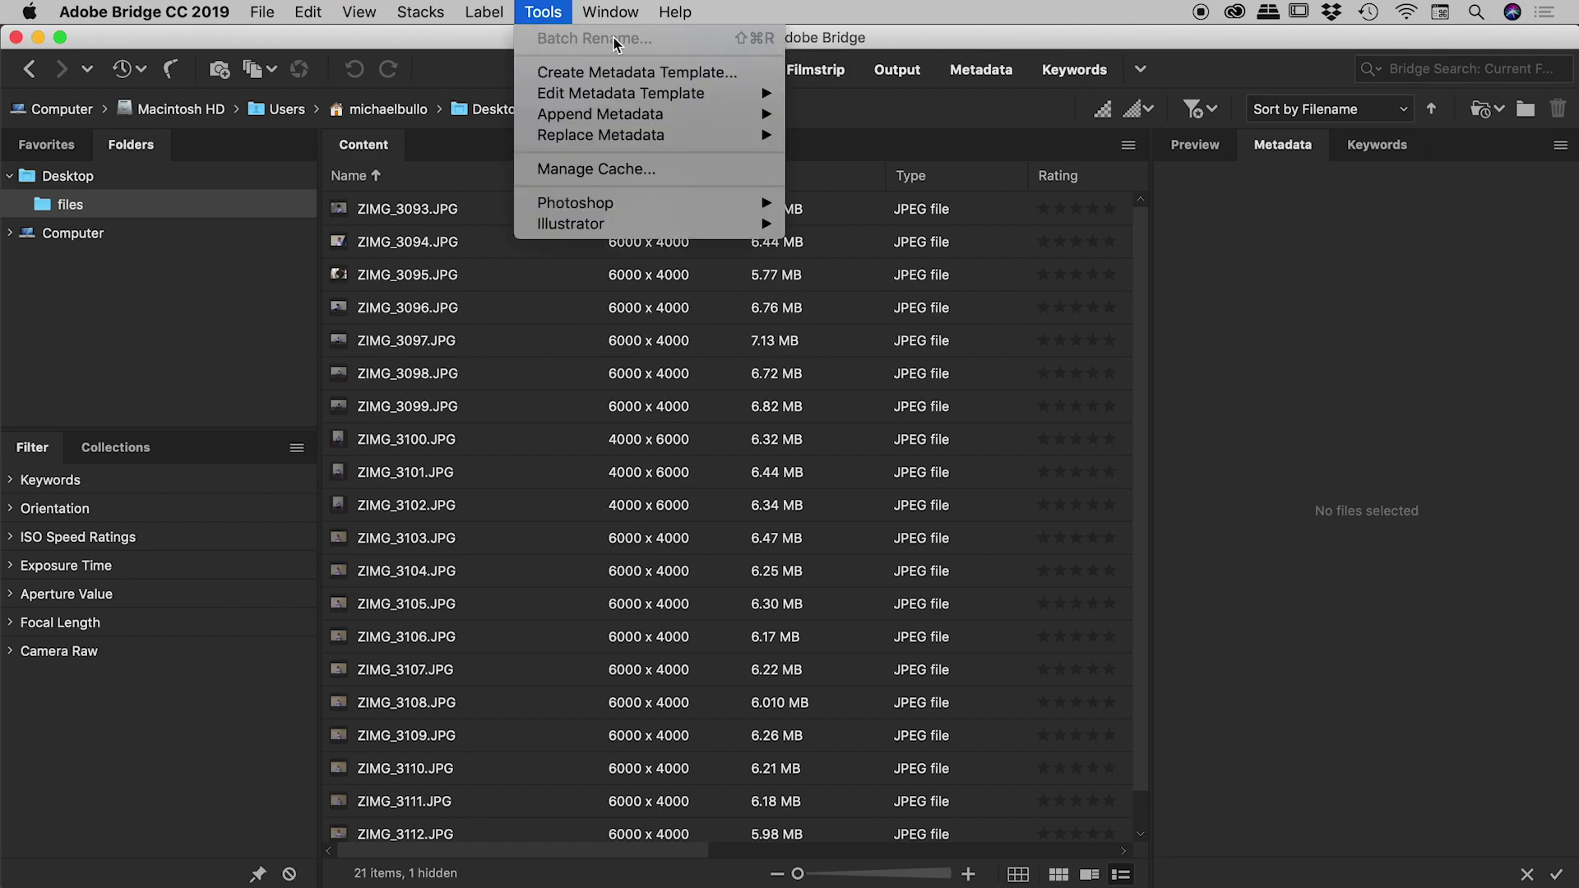
click(491, 38)
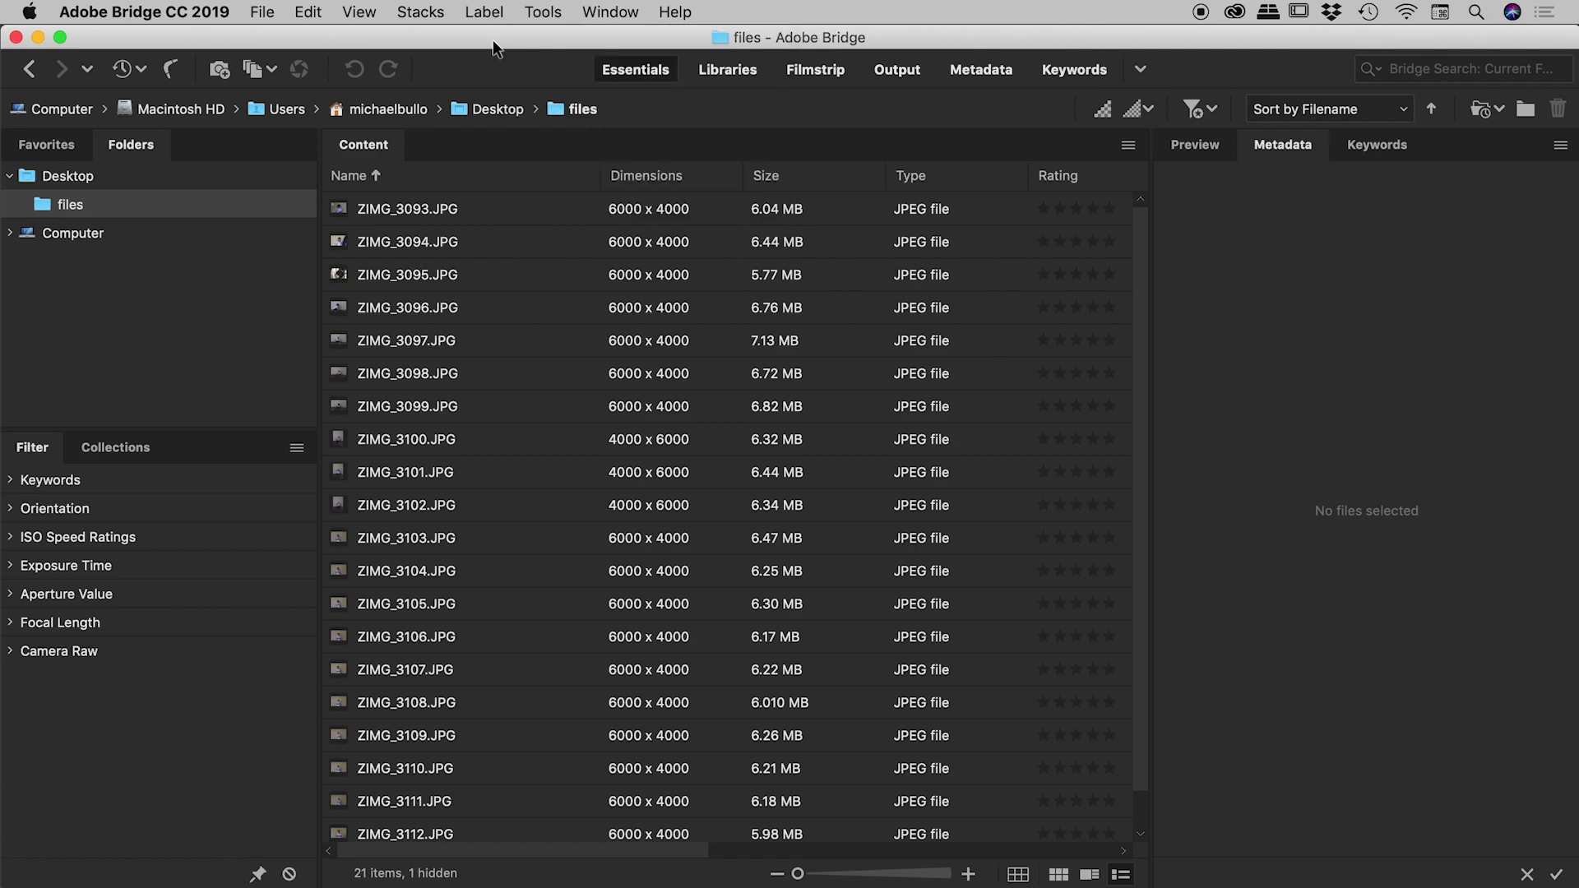
click(480, 219)
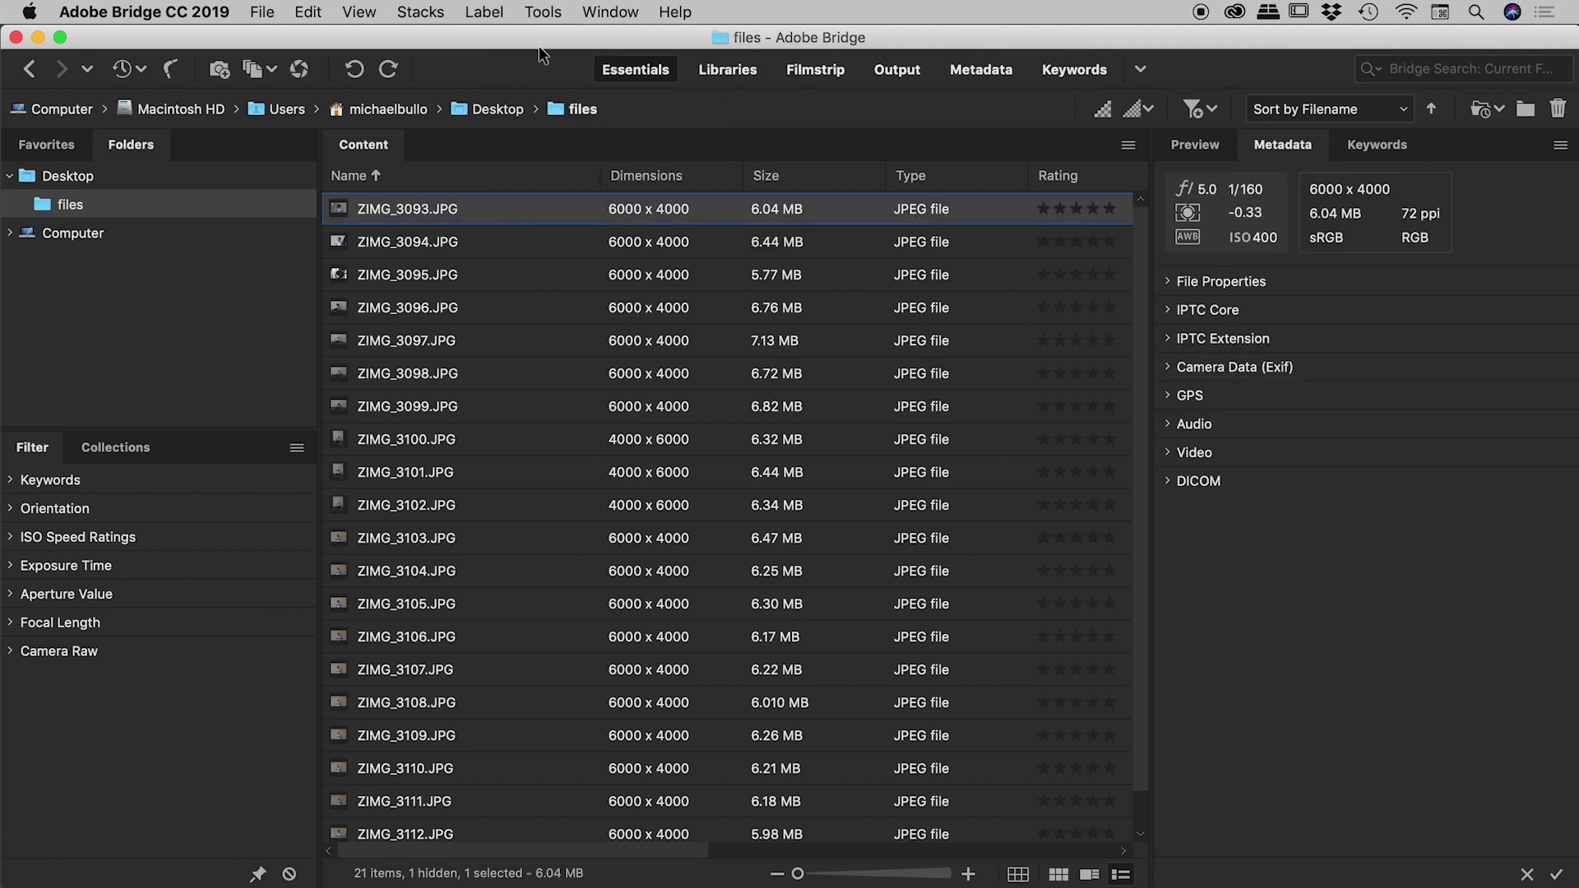
click(543, 12)
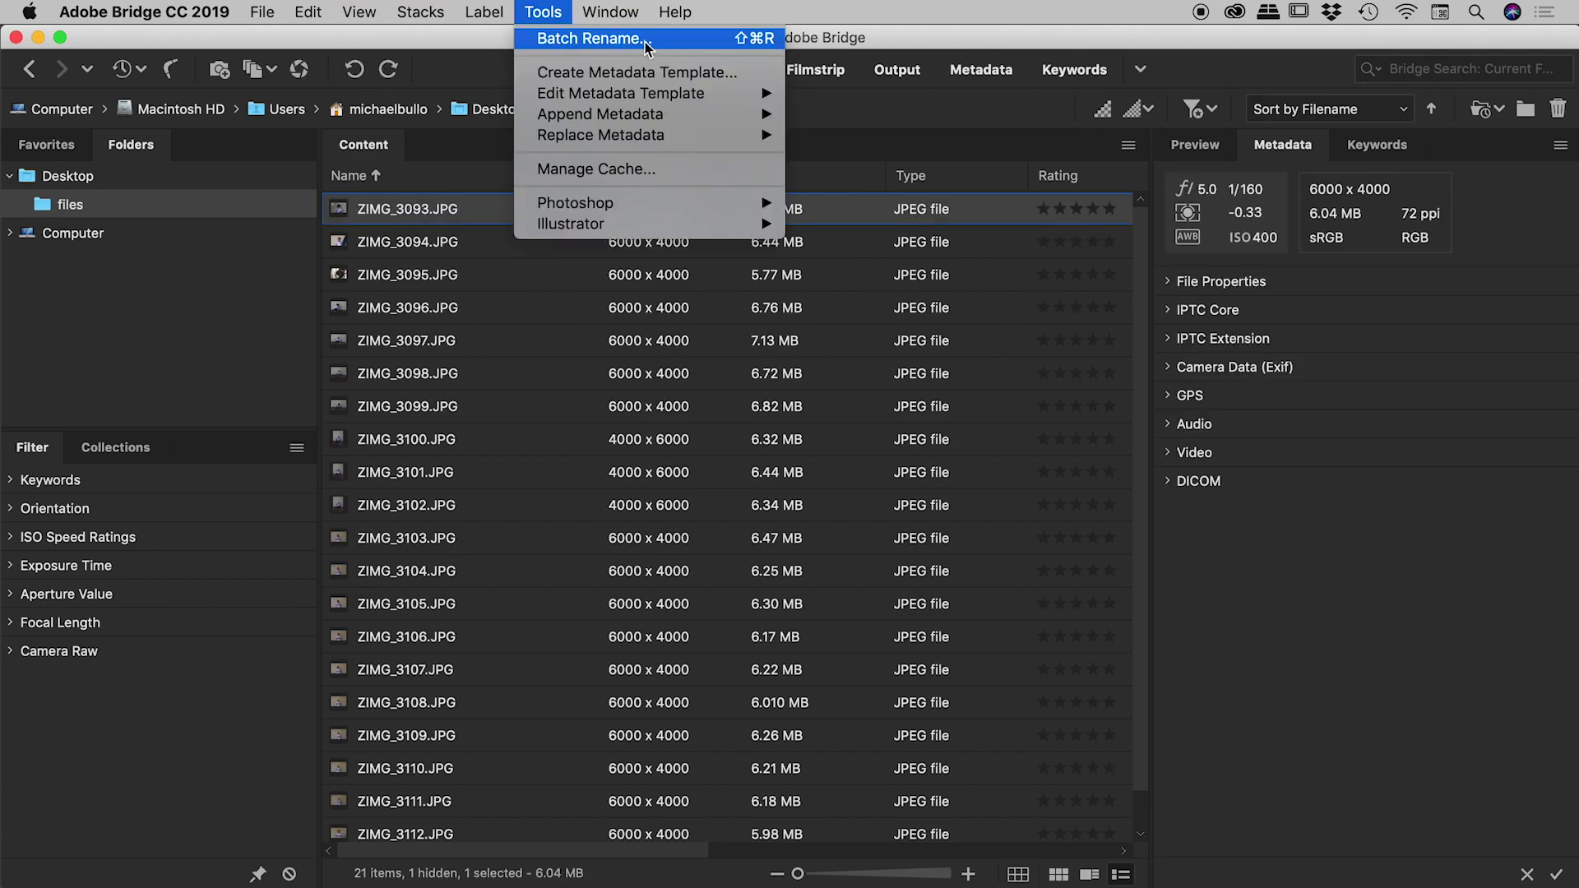
click(443, 38)
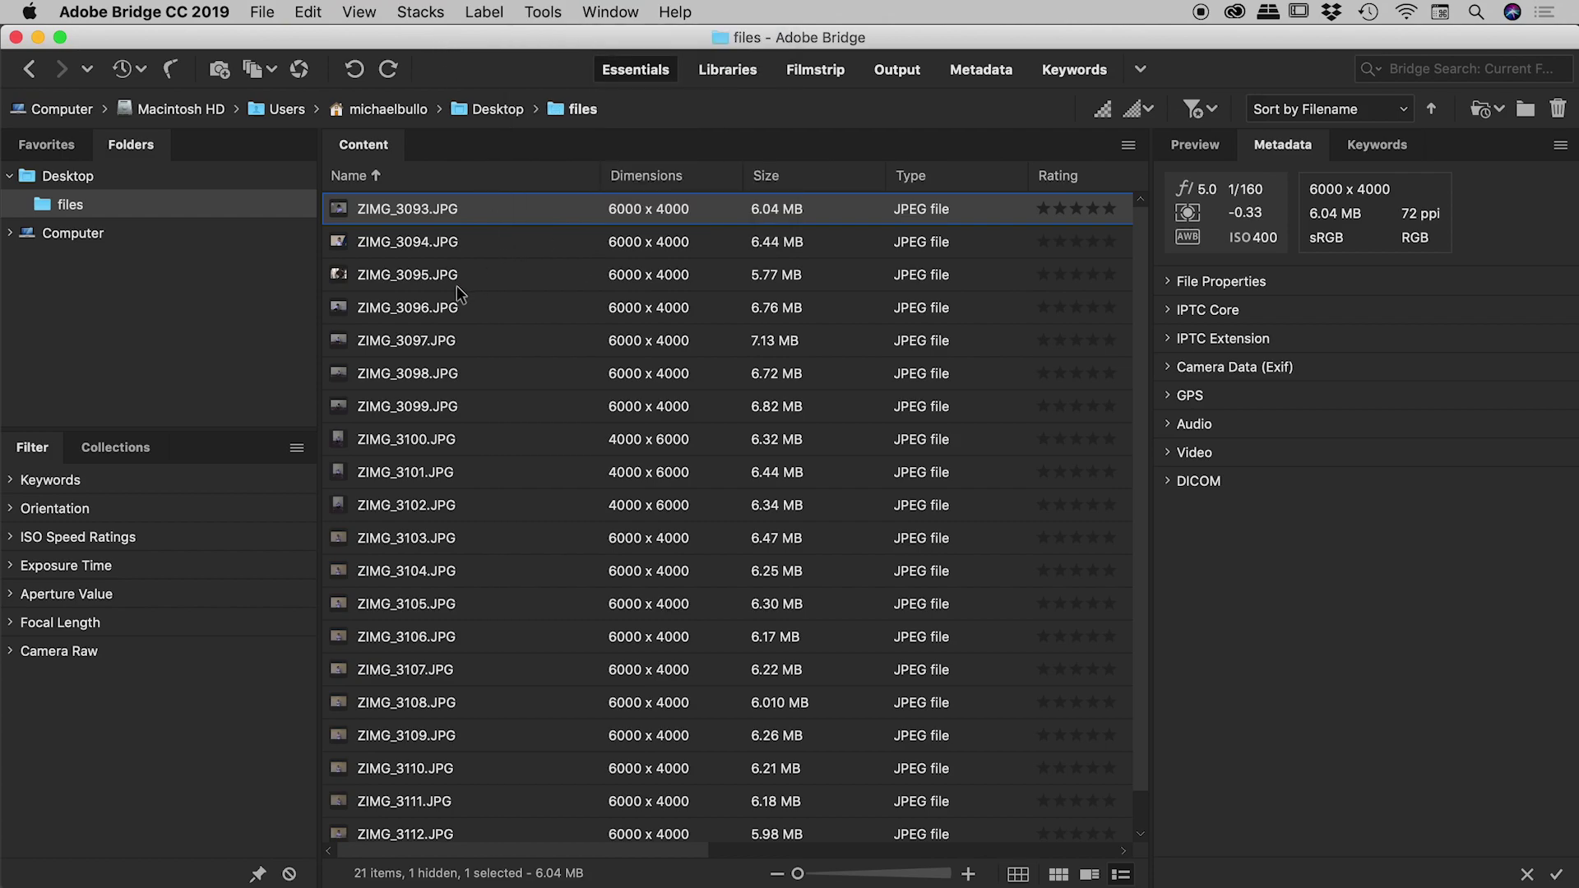
shift+click(385, 278)
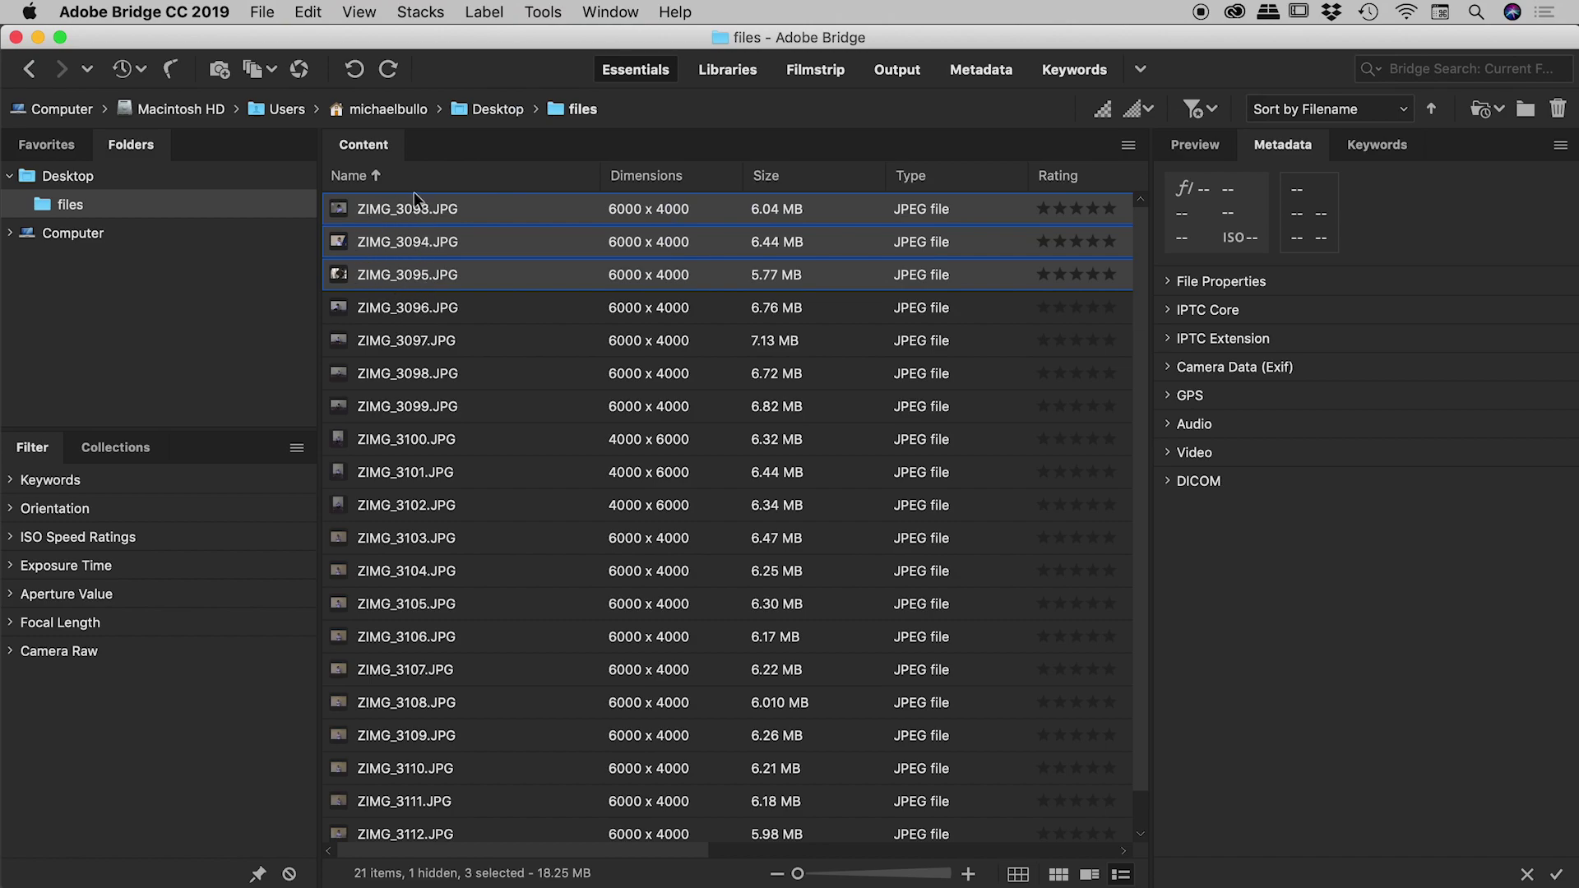
click(546, 13)
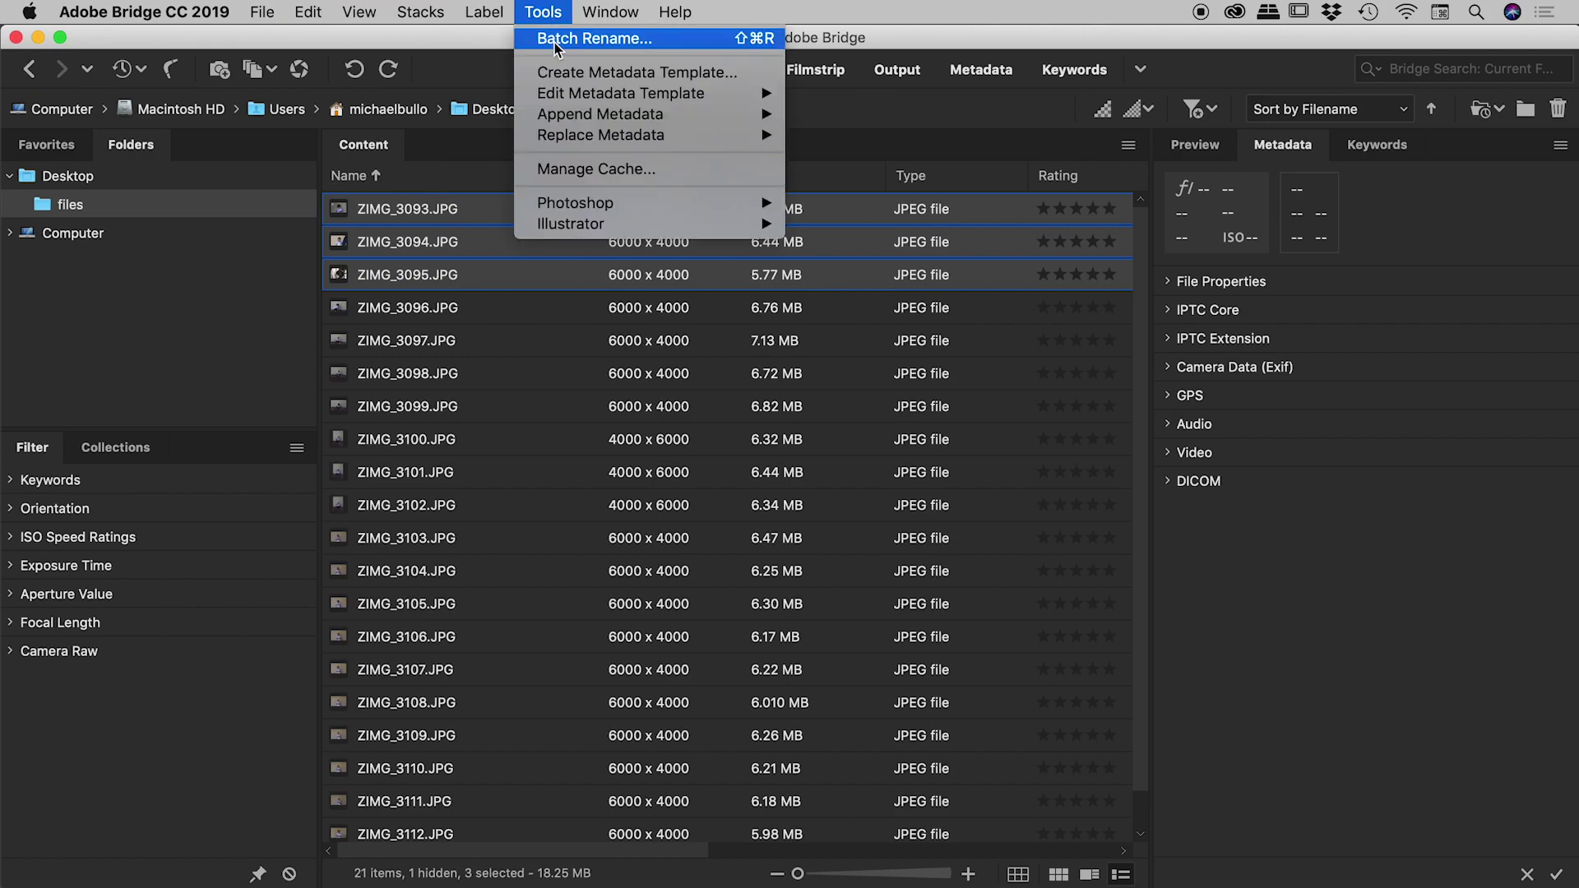
Step: Start Batch Rename for the three photos, keeping 'Rename in same folder' as destination
click(557, 41)
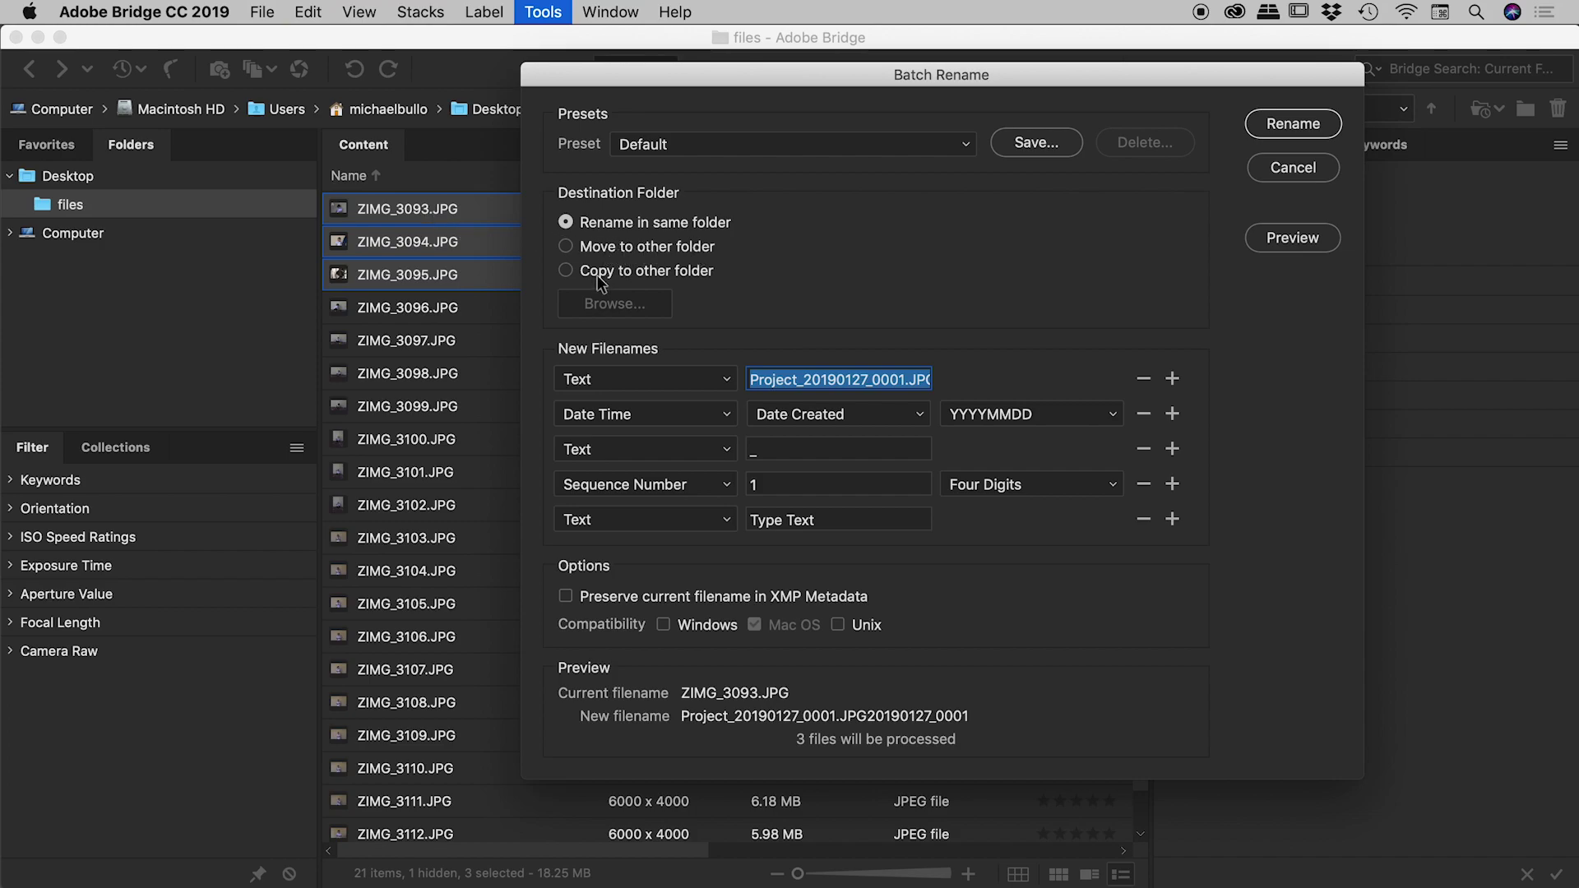
click(594, 250)
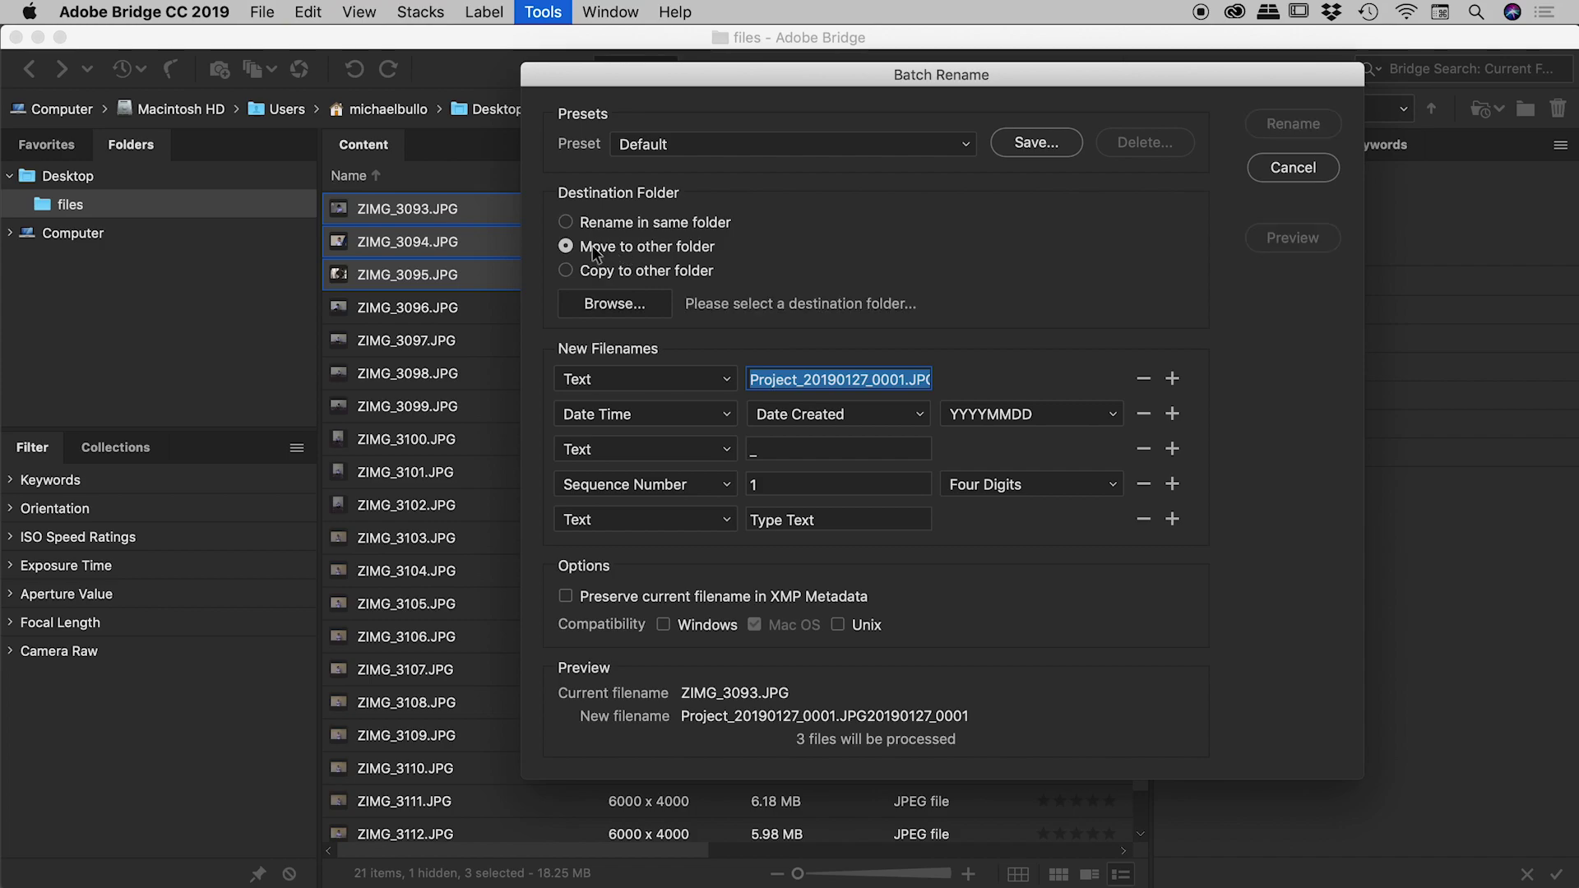
click(604, 273)
click(596, 221)
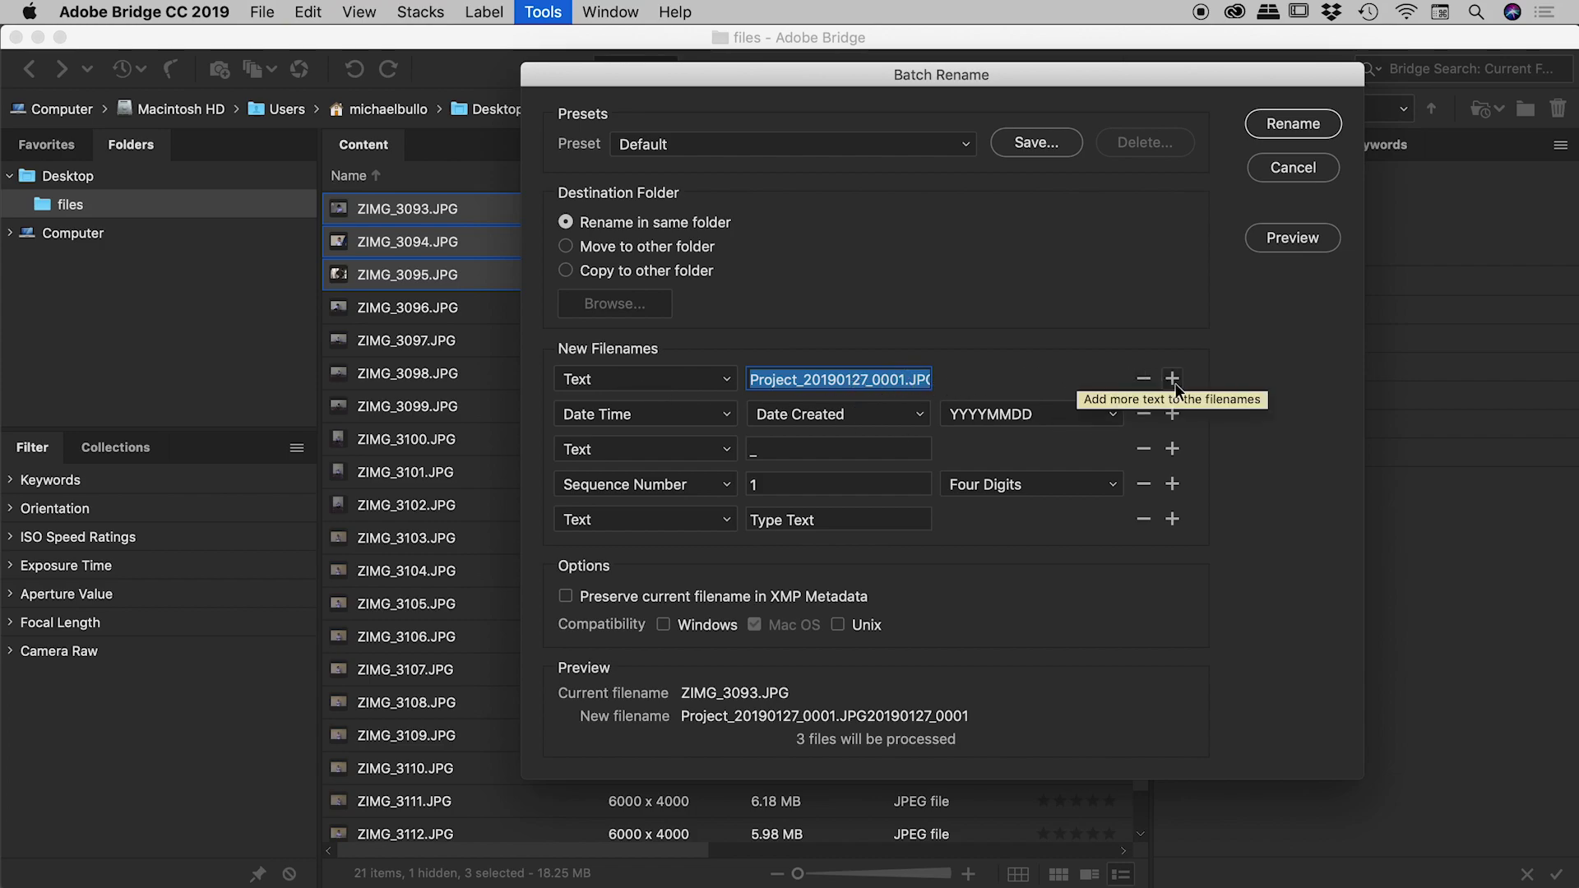
Step: Remove the date, underscore, sequence number and empty text parts from New Filenames
click(1143, 413)
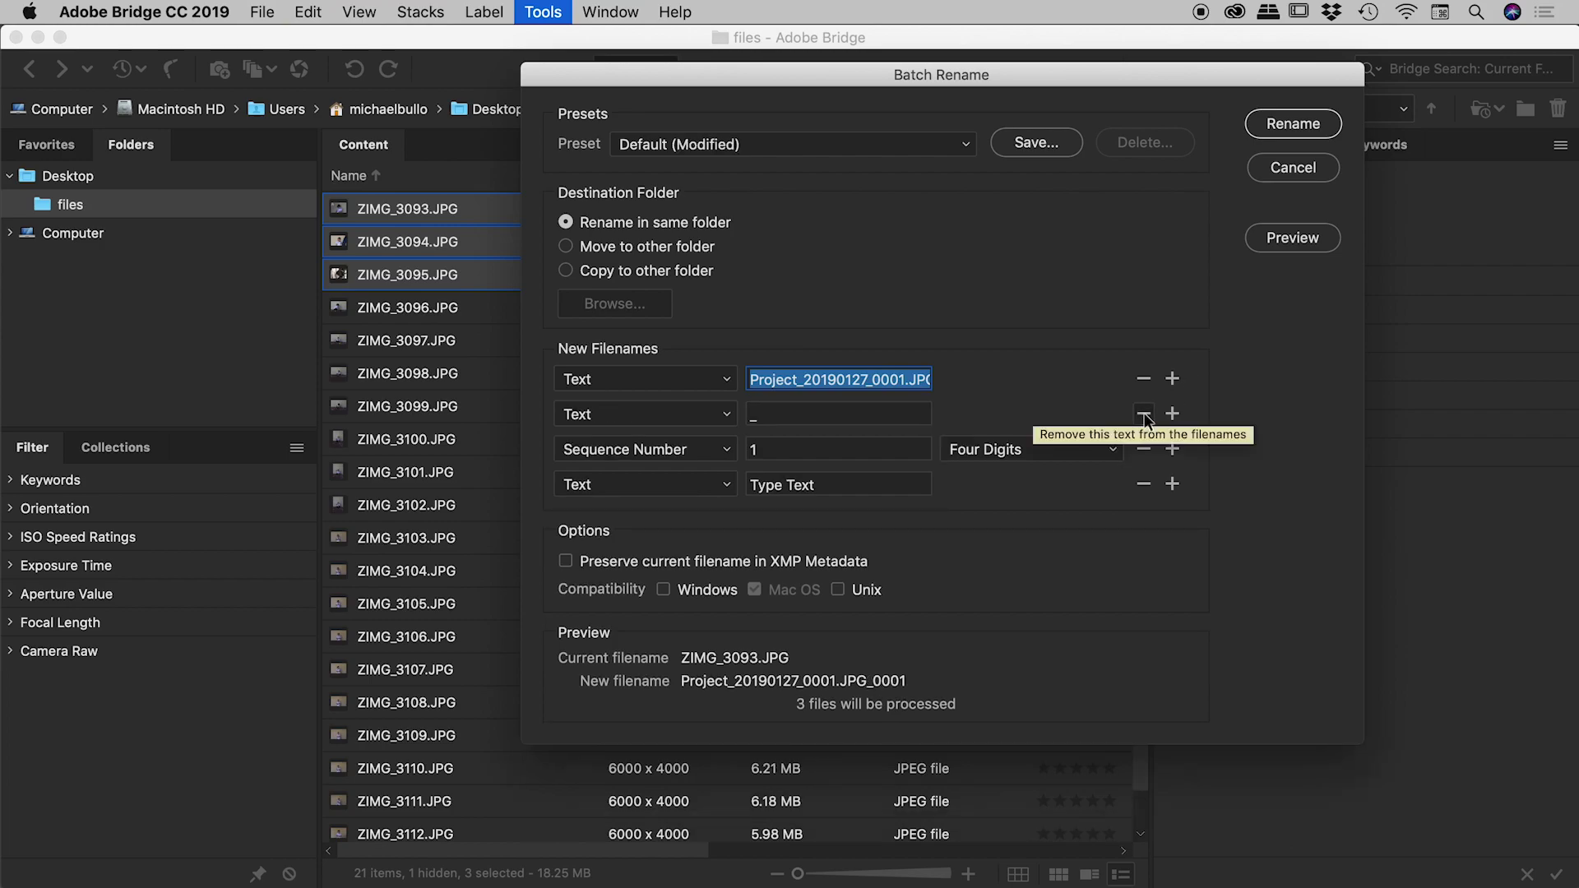
click(1143, 414)
click(1143, 414)
click(1143, 413)
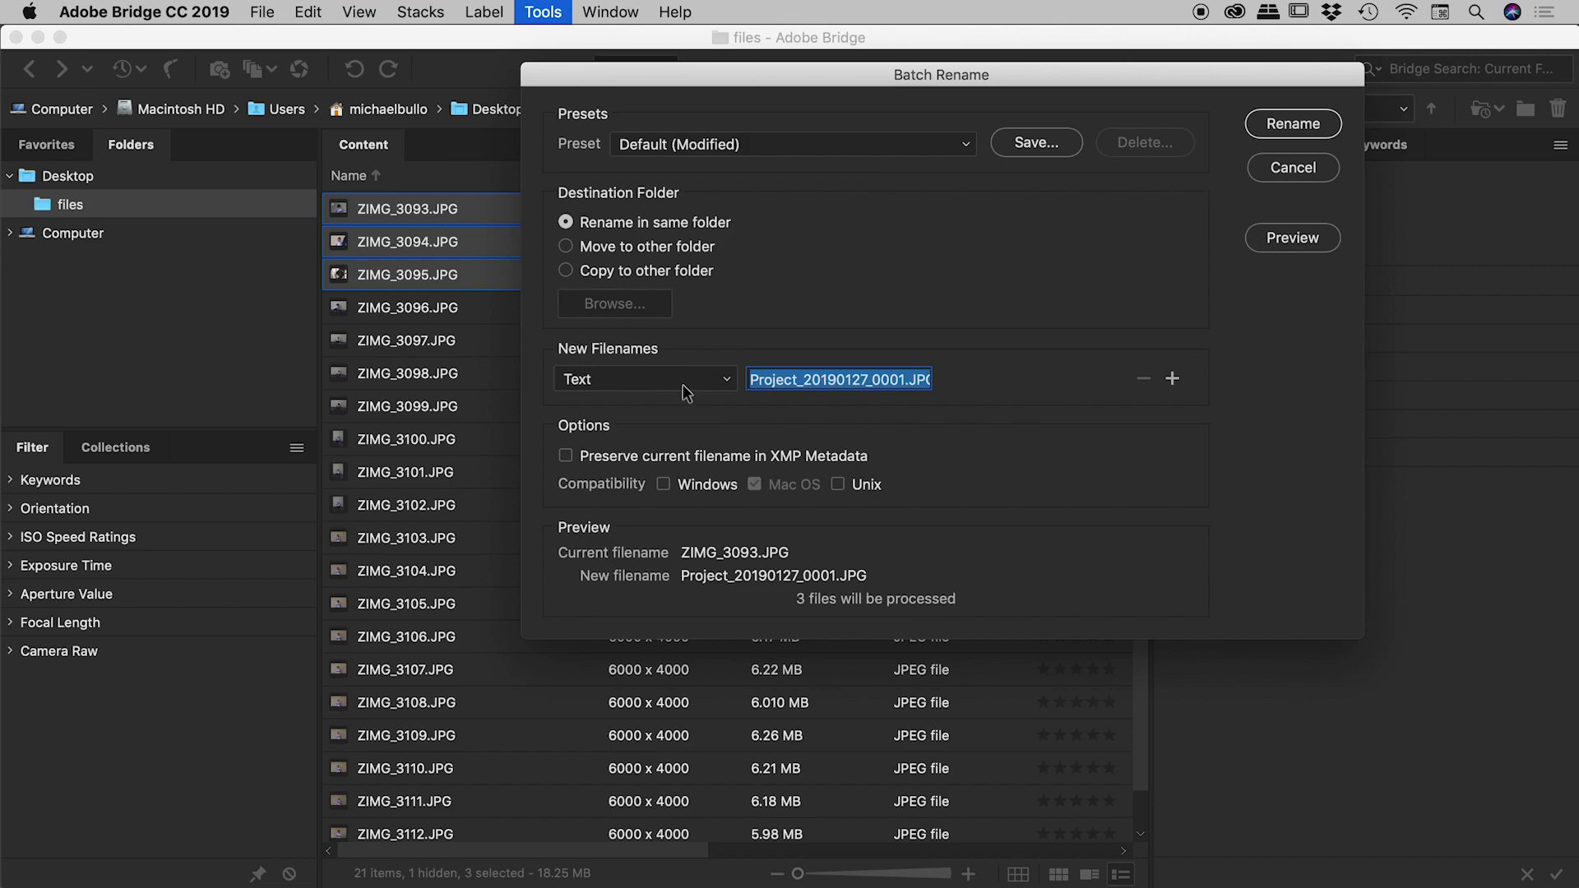
Step: Set the first filename part to Current Filename, Name without extension, in Original Case
click(729, 382)
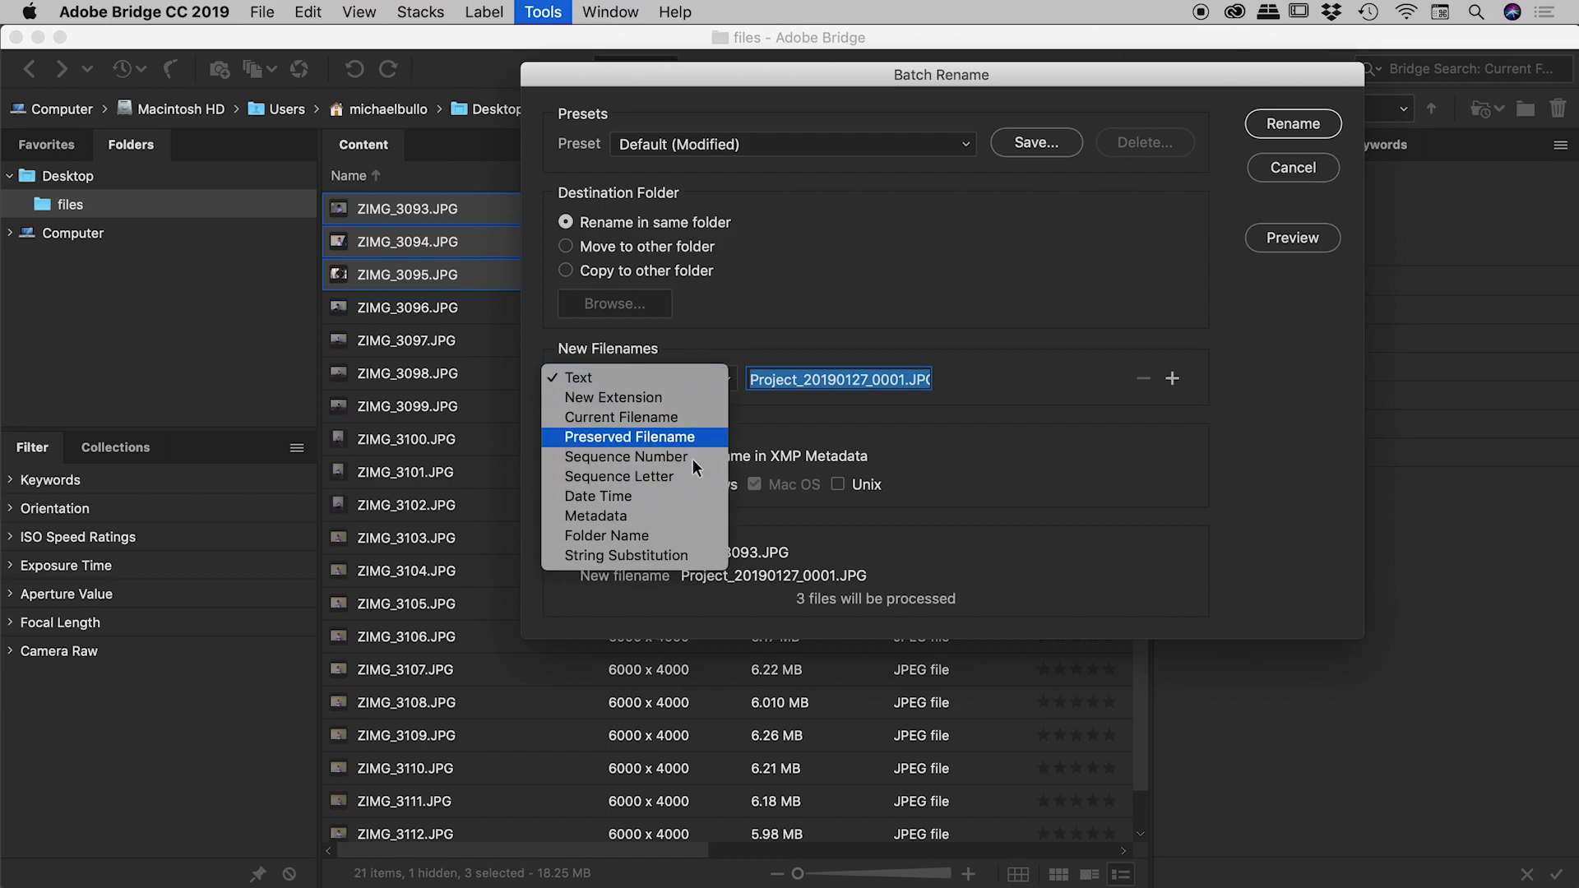
click(686, 416)
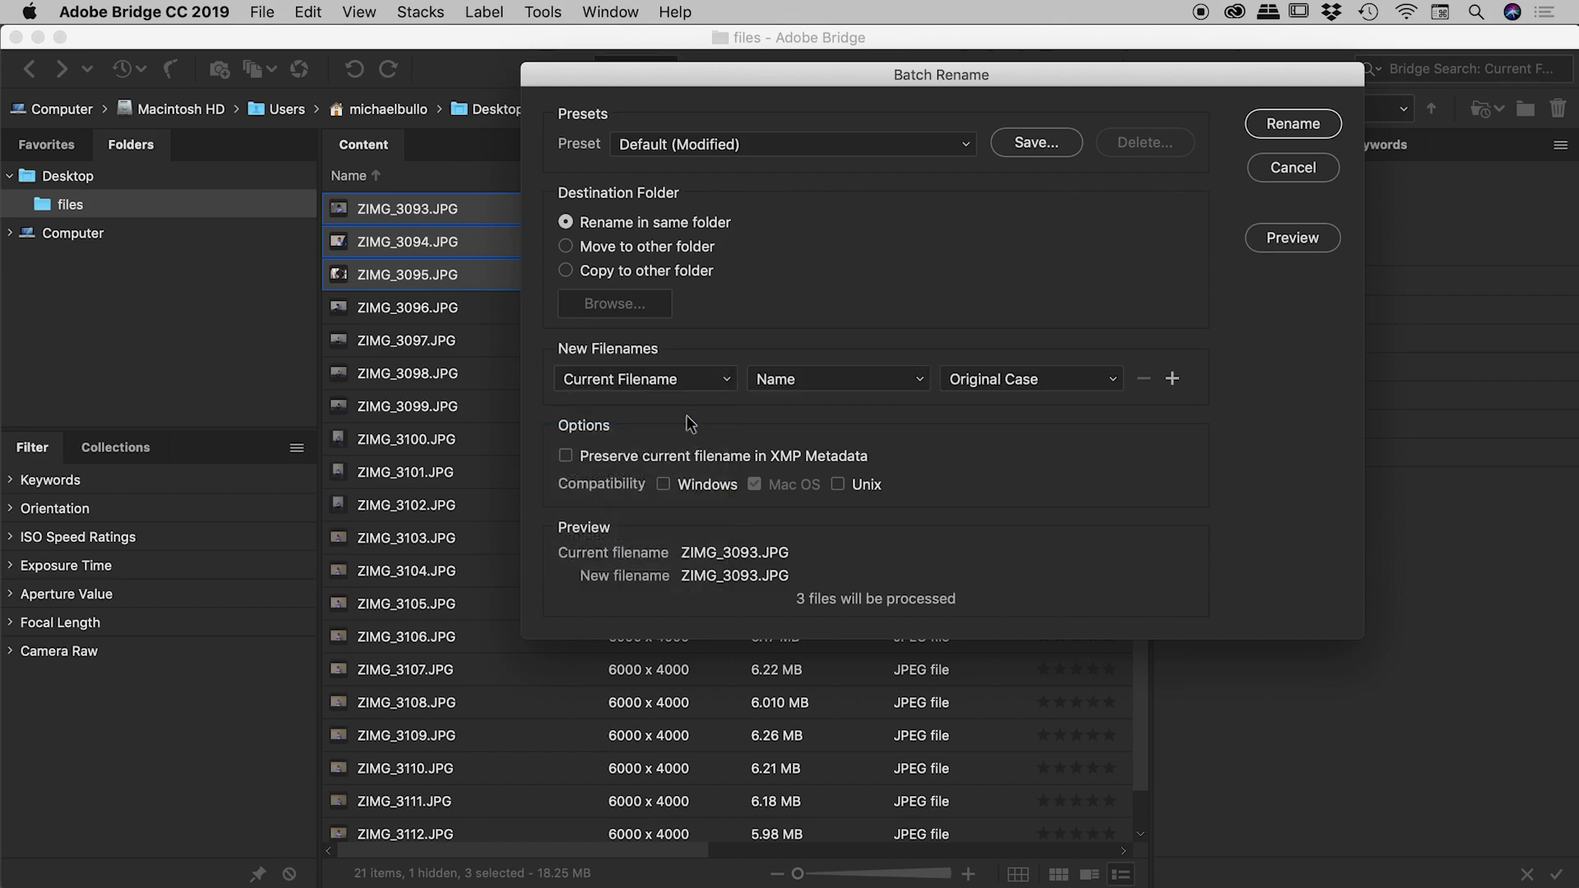
click(919, 380)
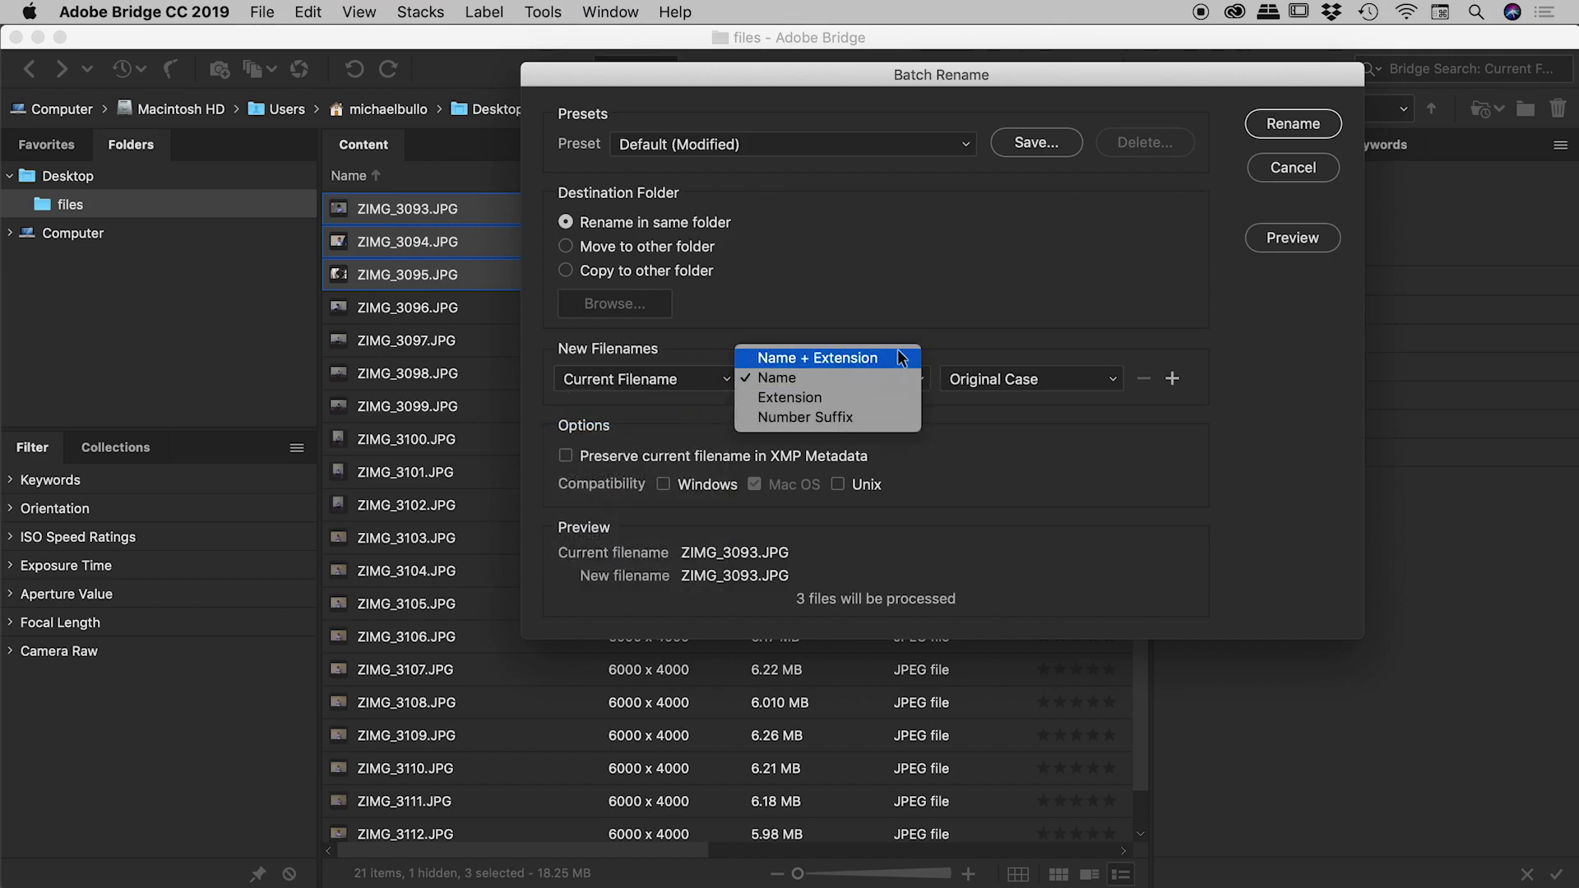
click(813, 379)
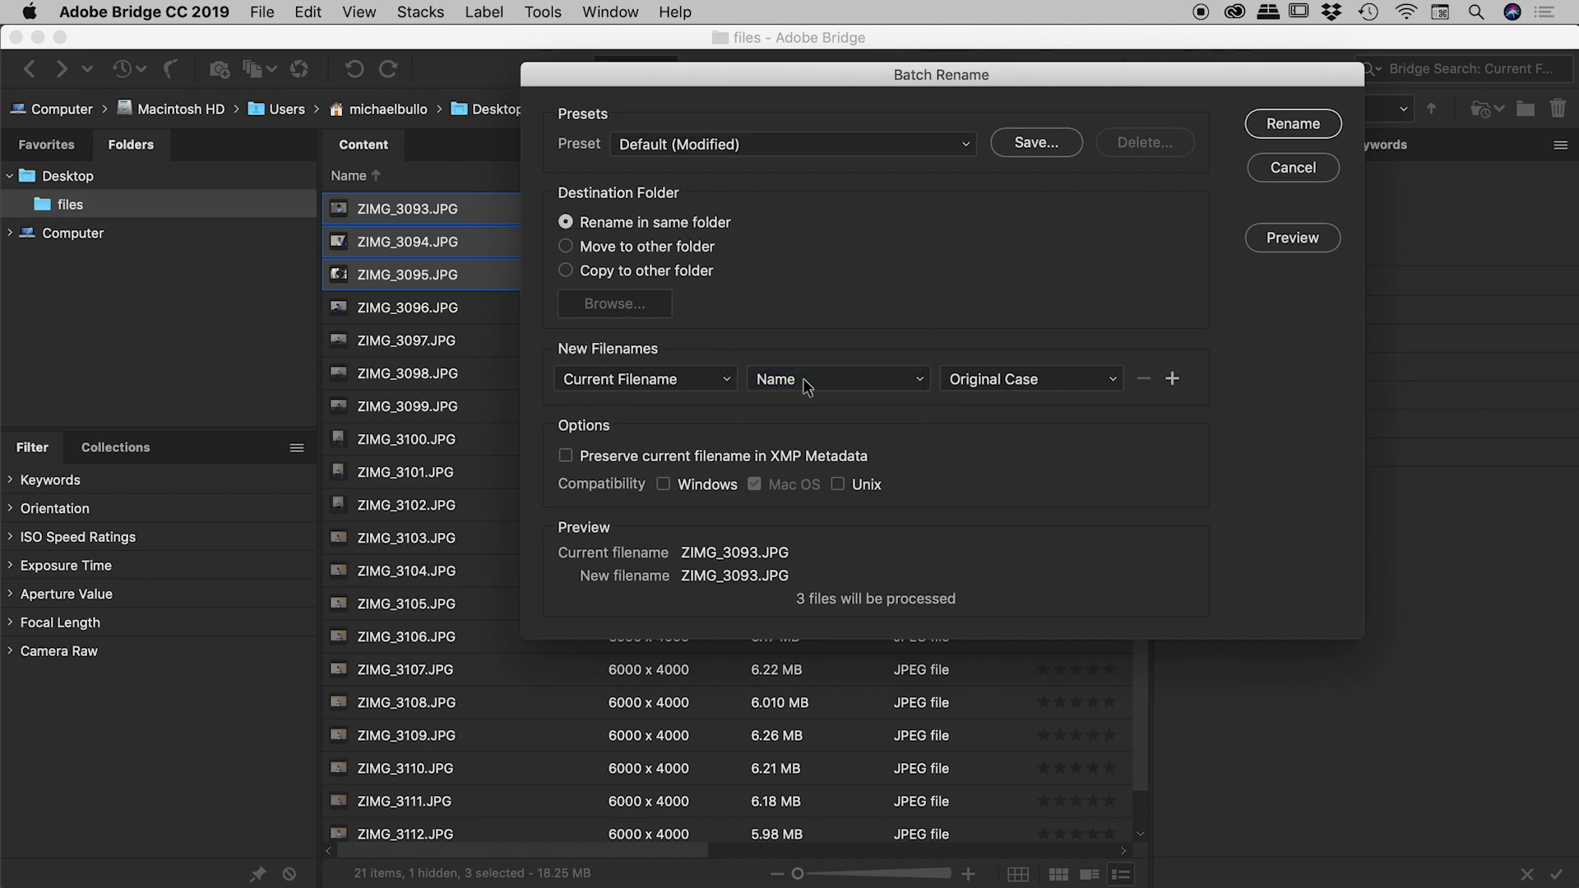
click(1113, 382)
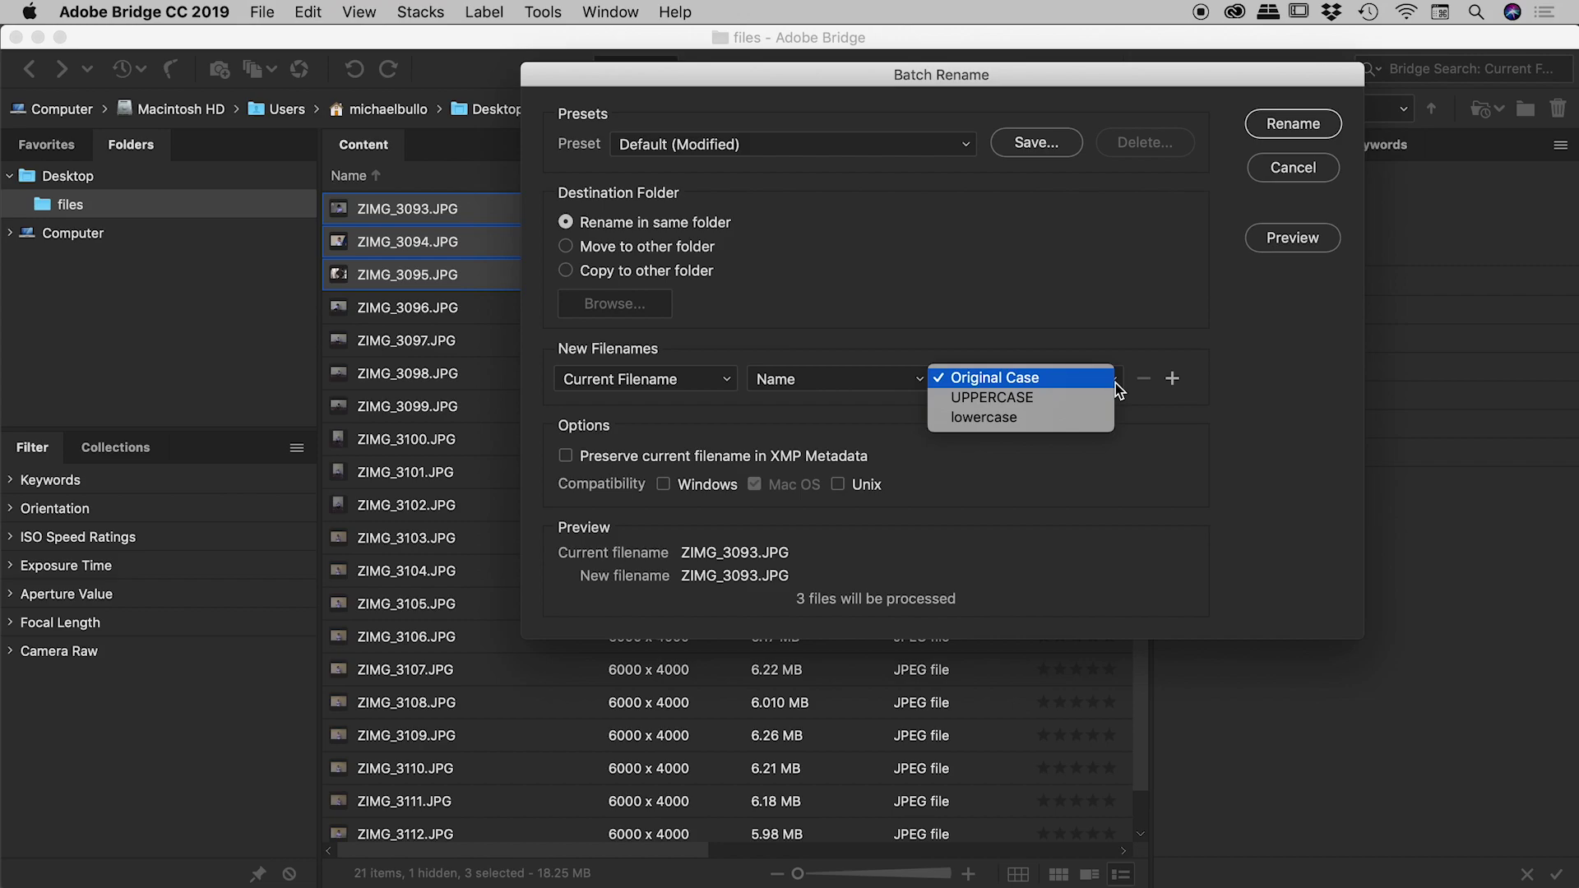
click(1115, 383)
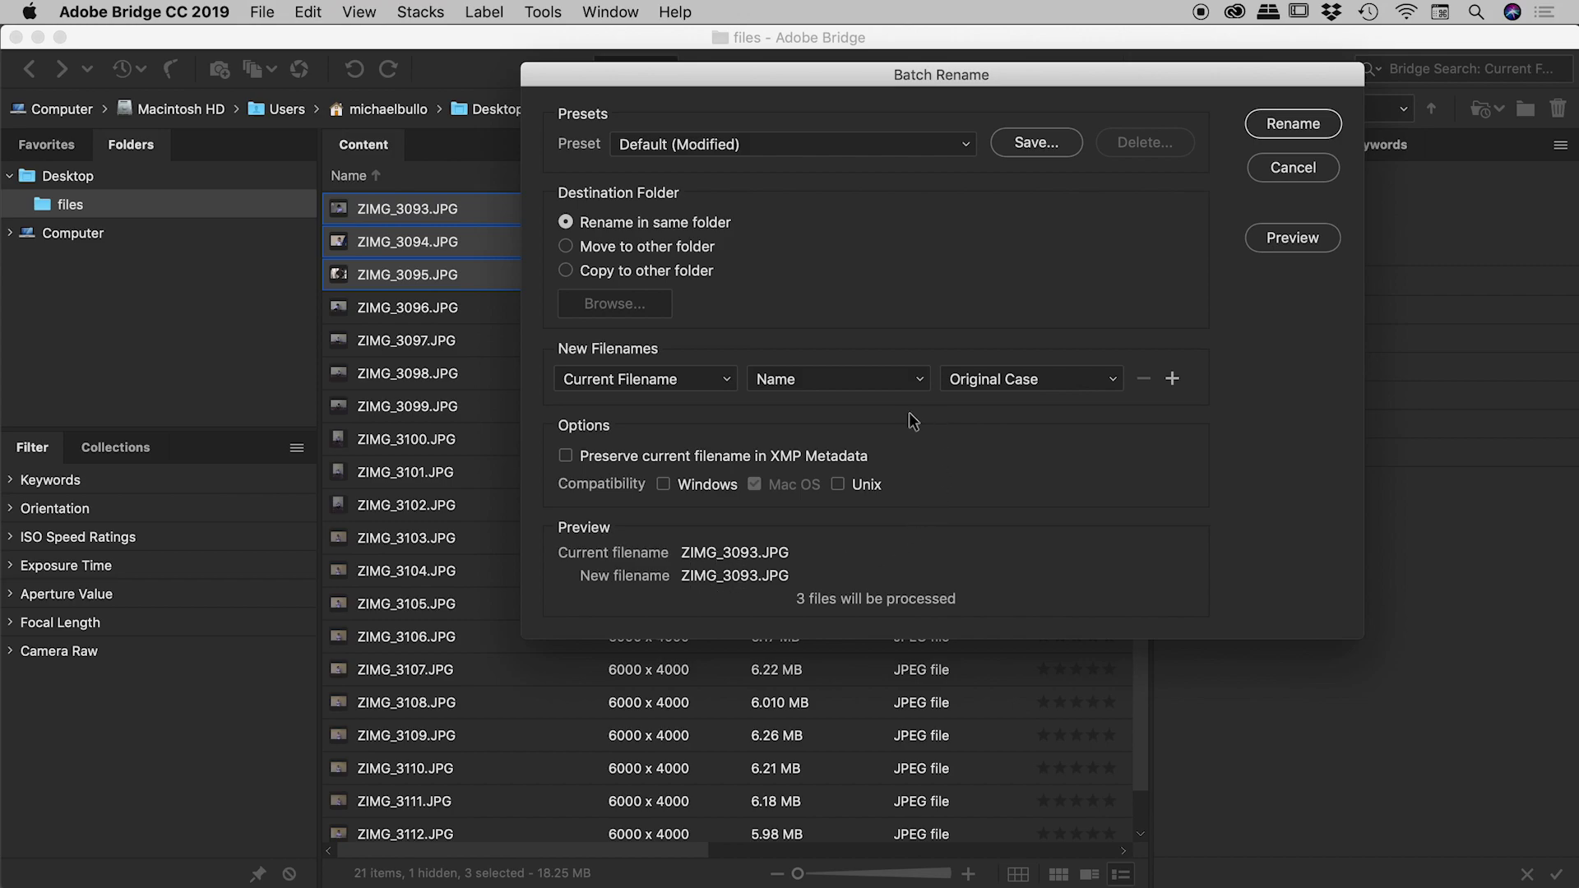
Step: Append a '-1000px' text part, preview the names, and rename the three photos
click(1173, 378)
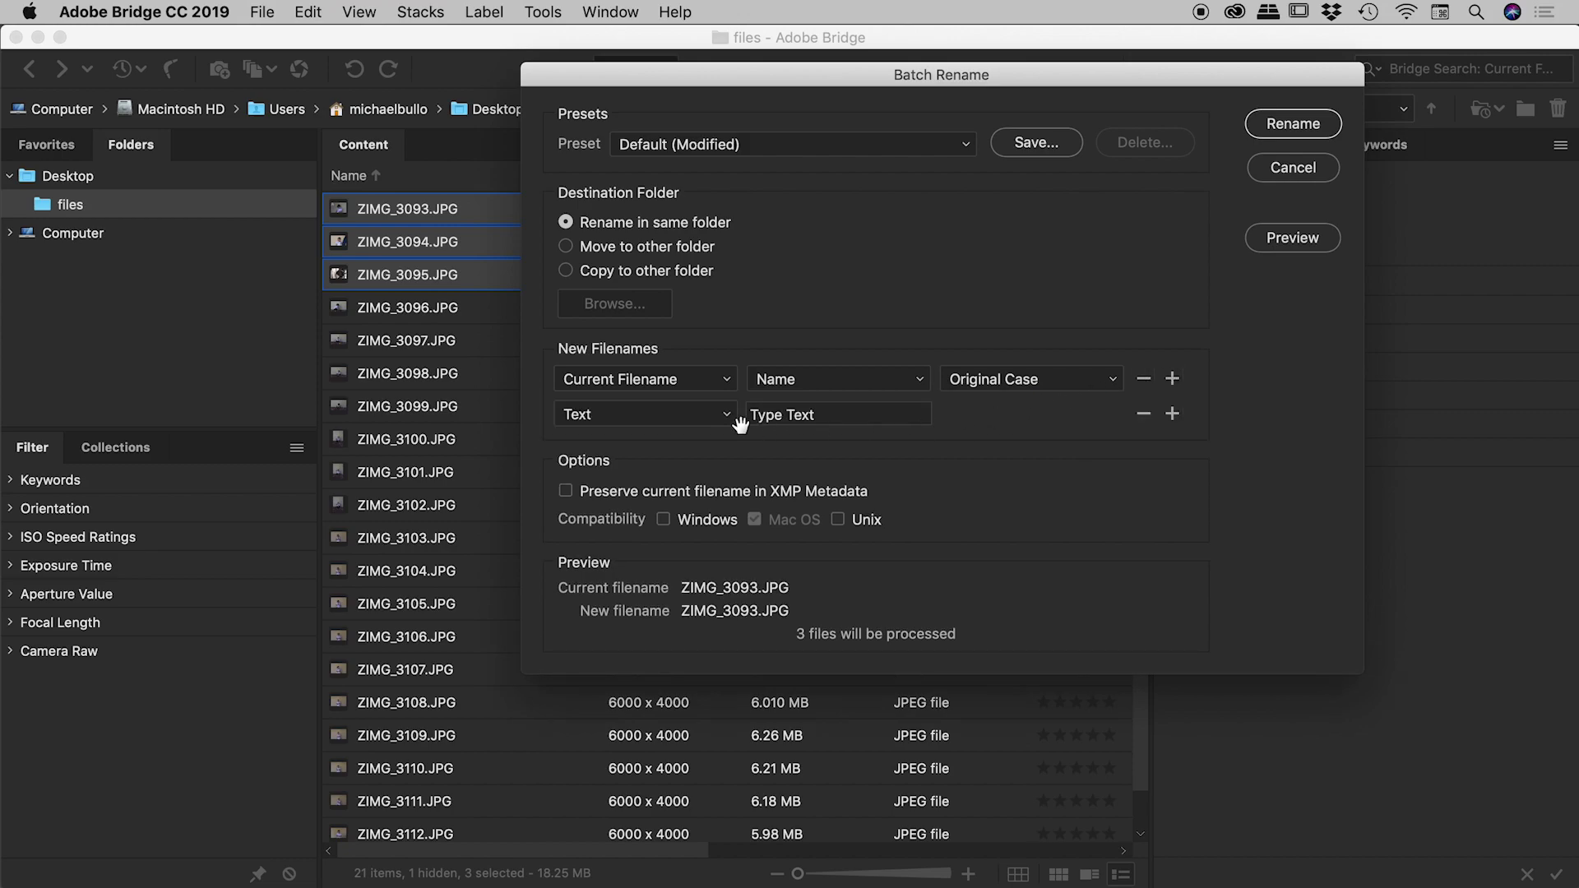
click(846, 414)
text(-1000px)
click(1302, 240)
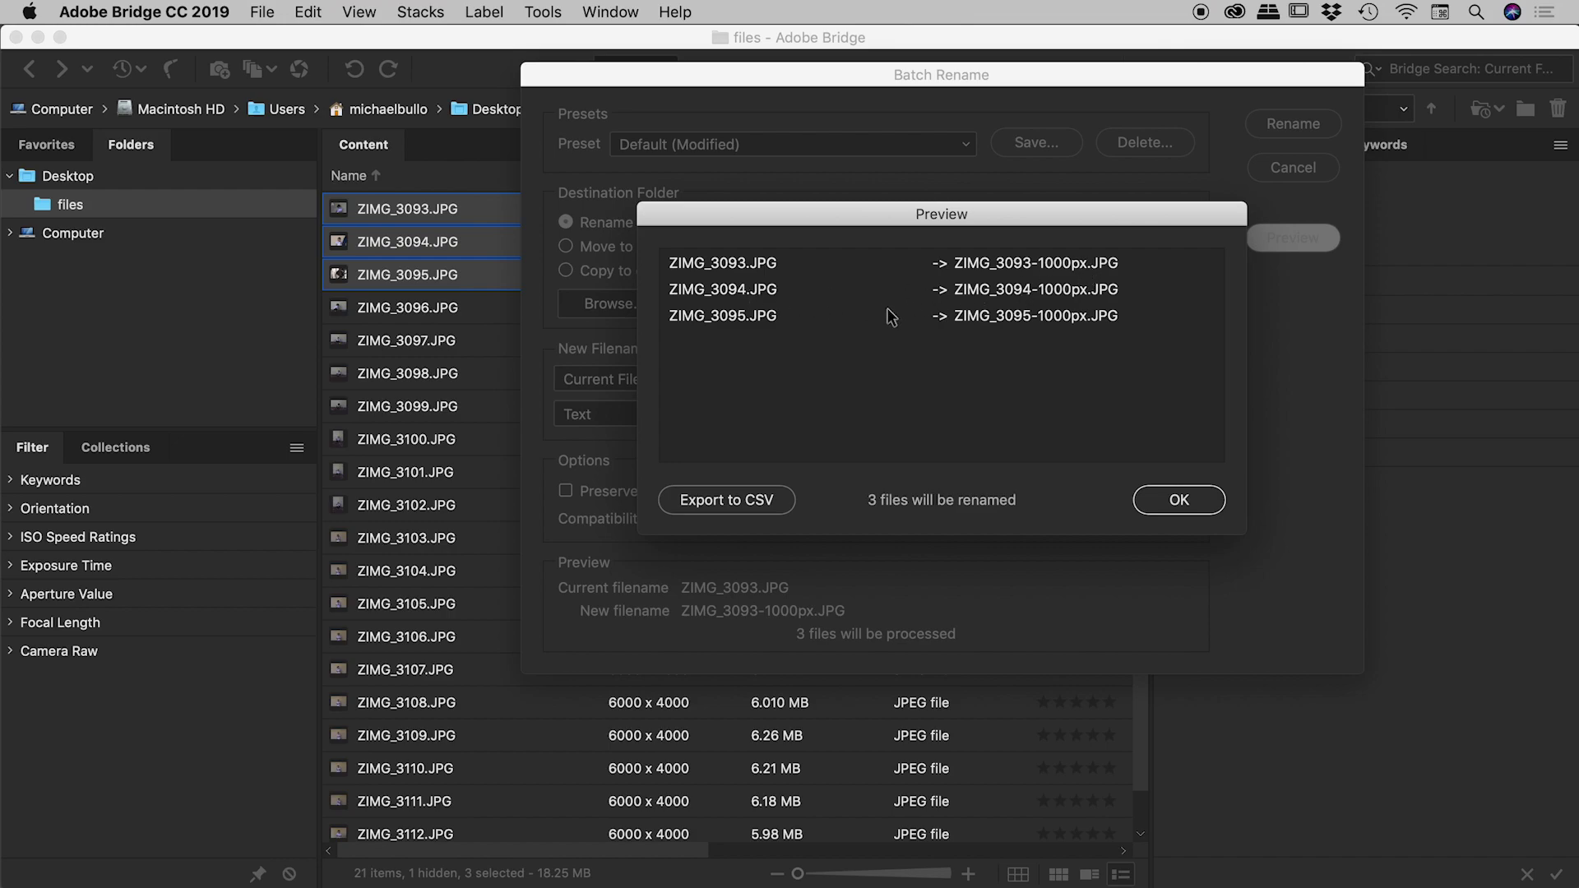
click(1165, 496)
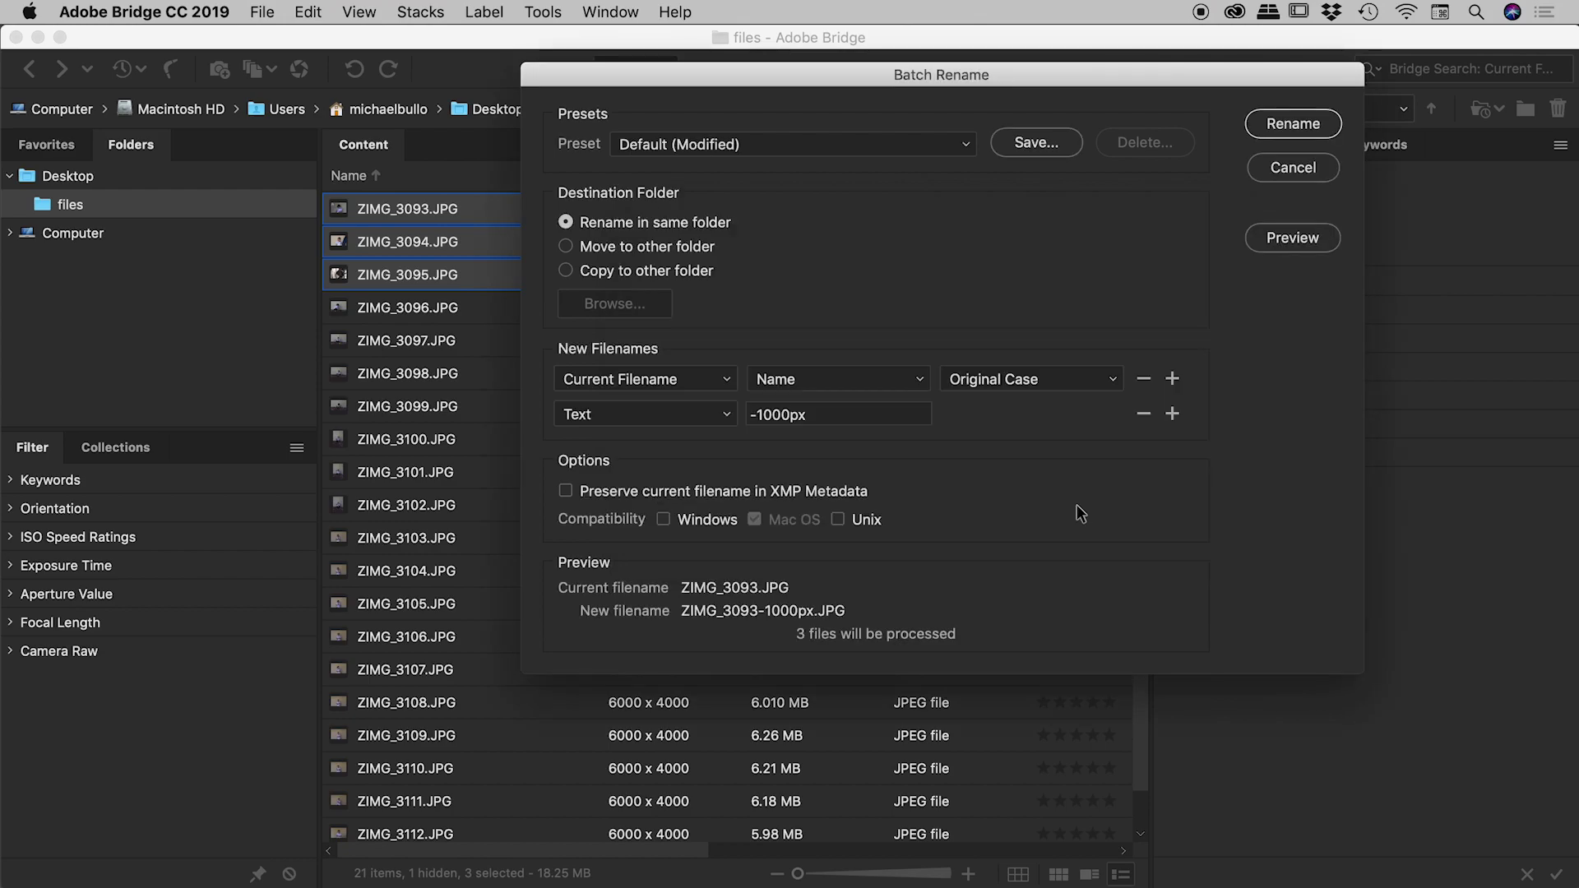
click(1286, 122)
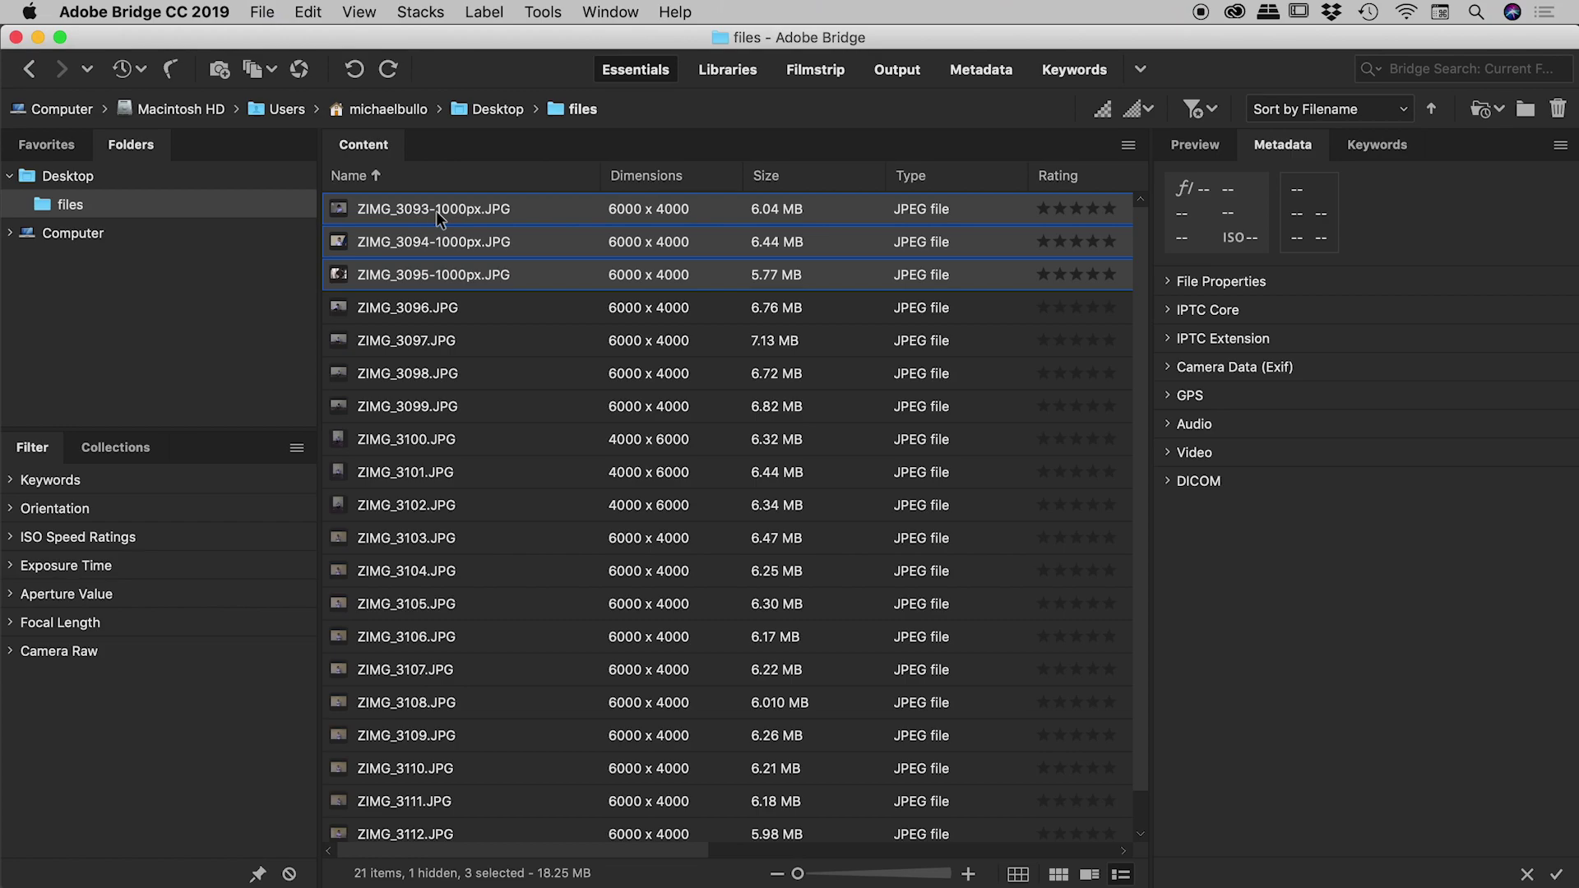
Step: Select ZIMG_3096 through ZIMG_3098 and open Batch Rename for them
click(426, 309)
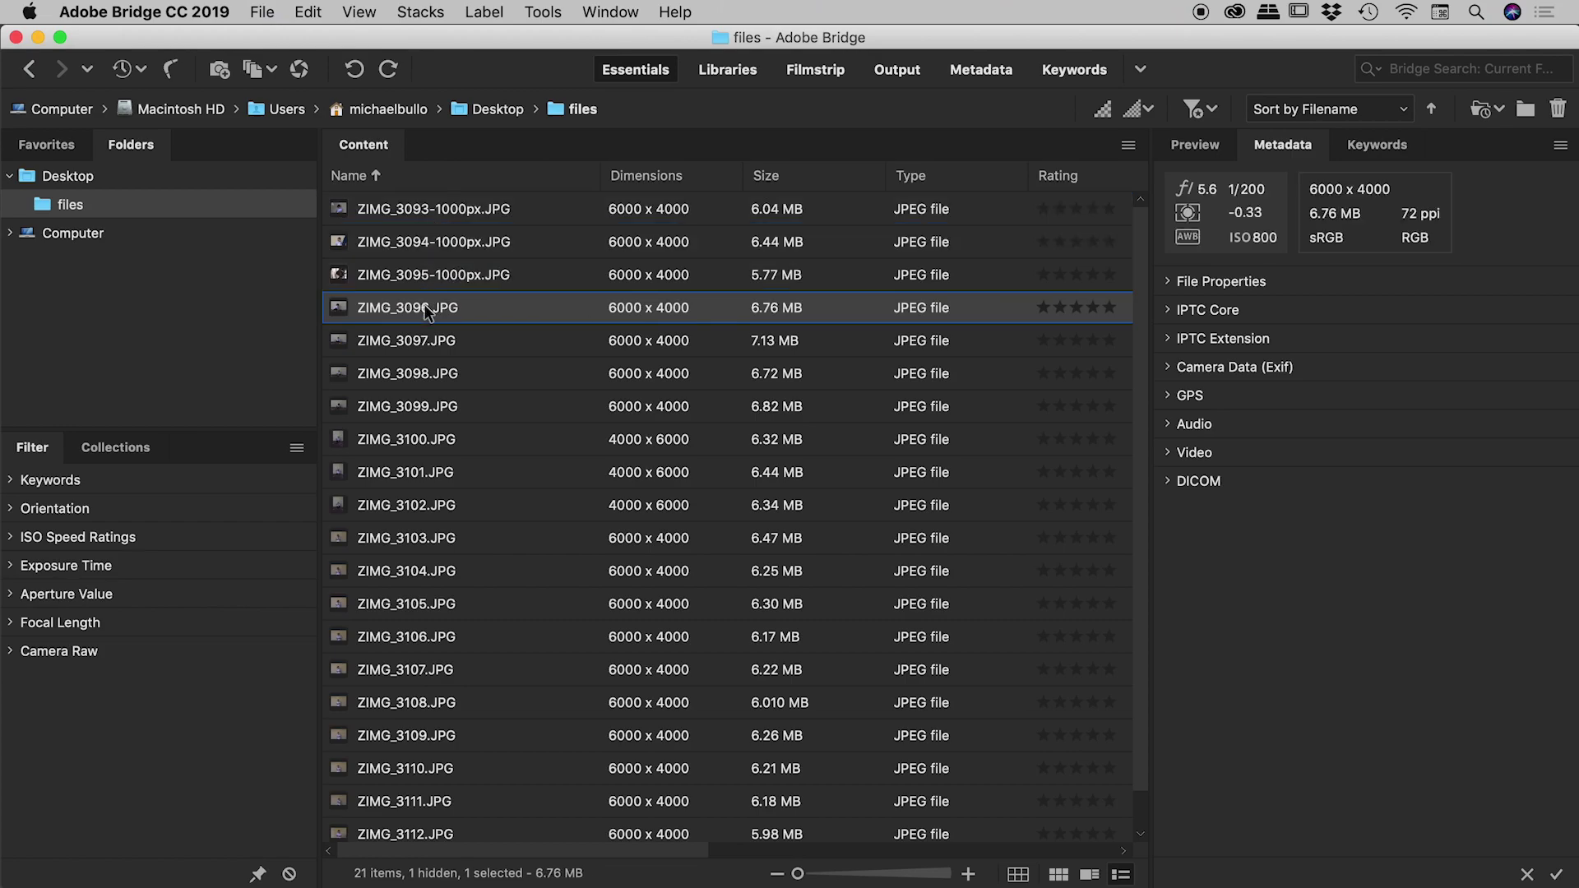
shift+click(422, 378)
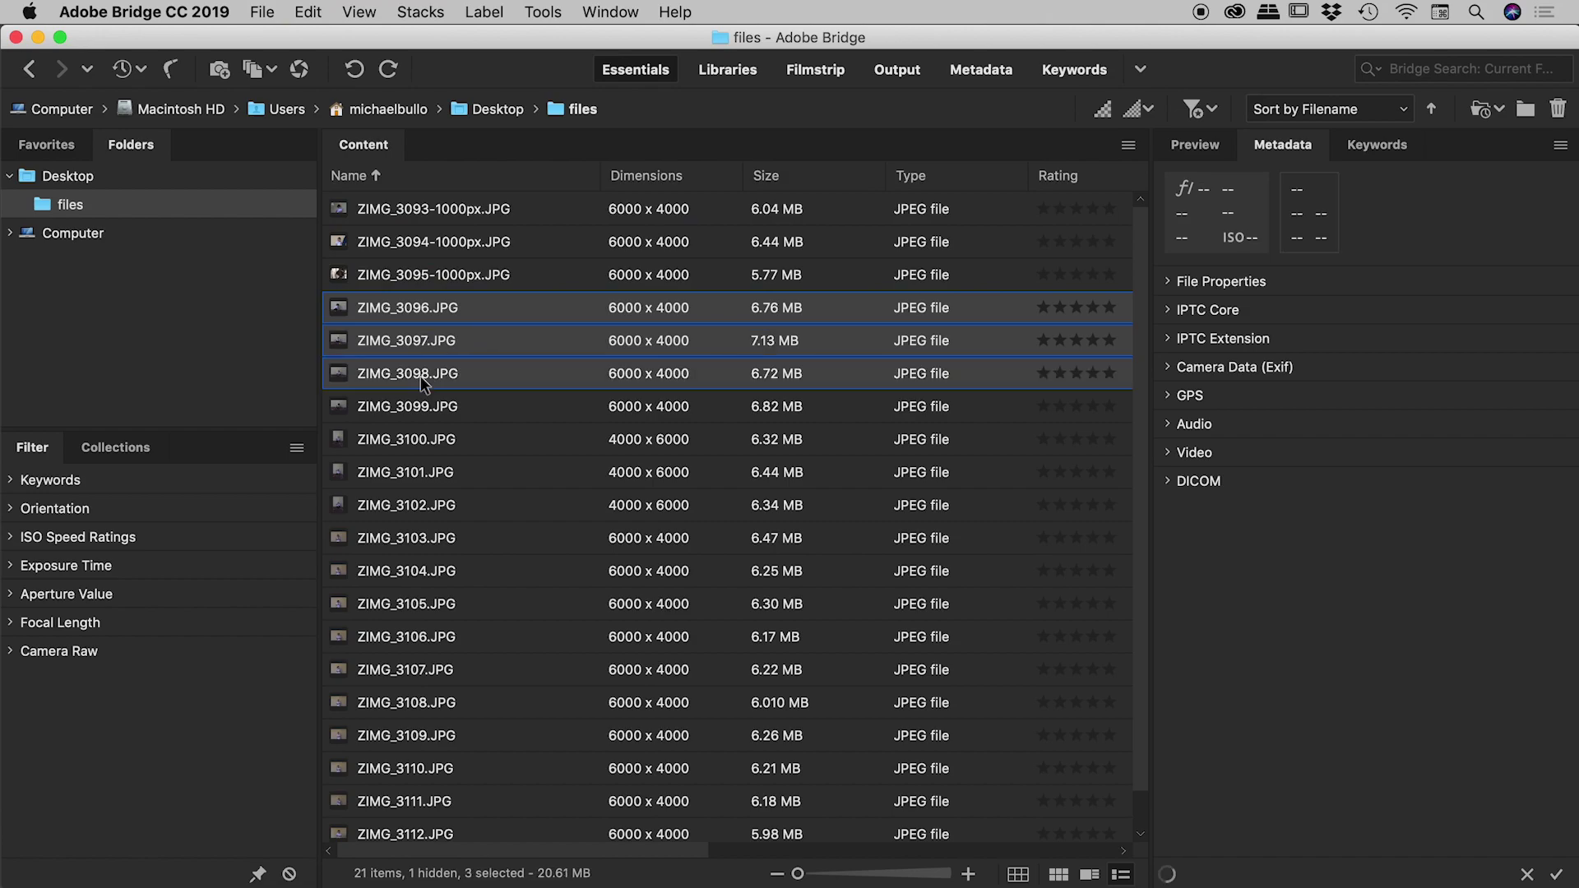
click(567, 18)
click(566, 42)
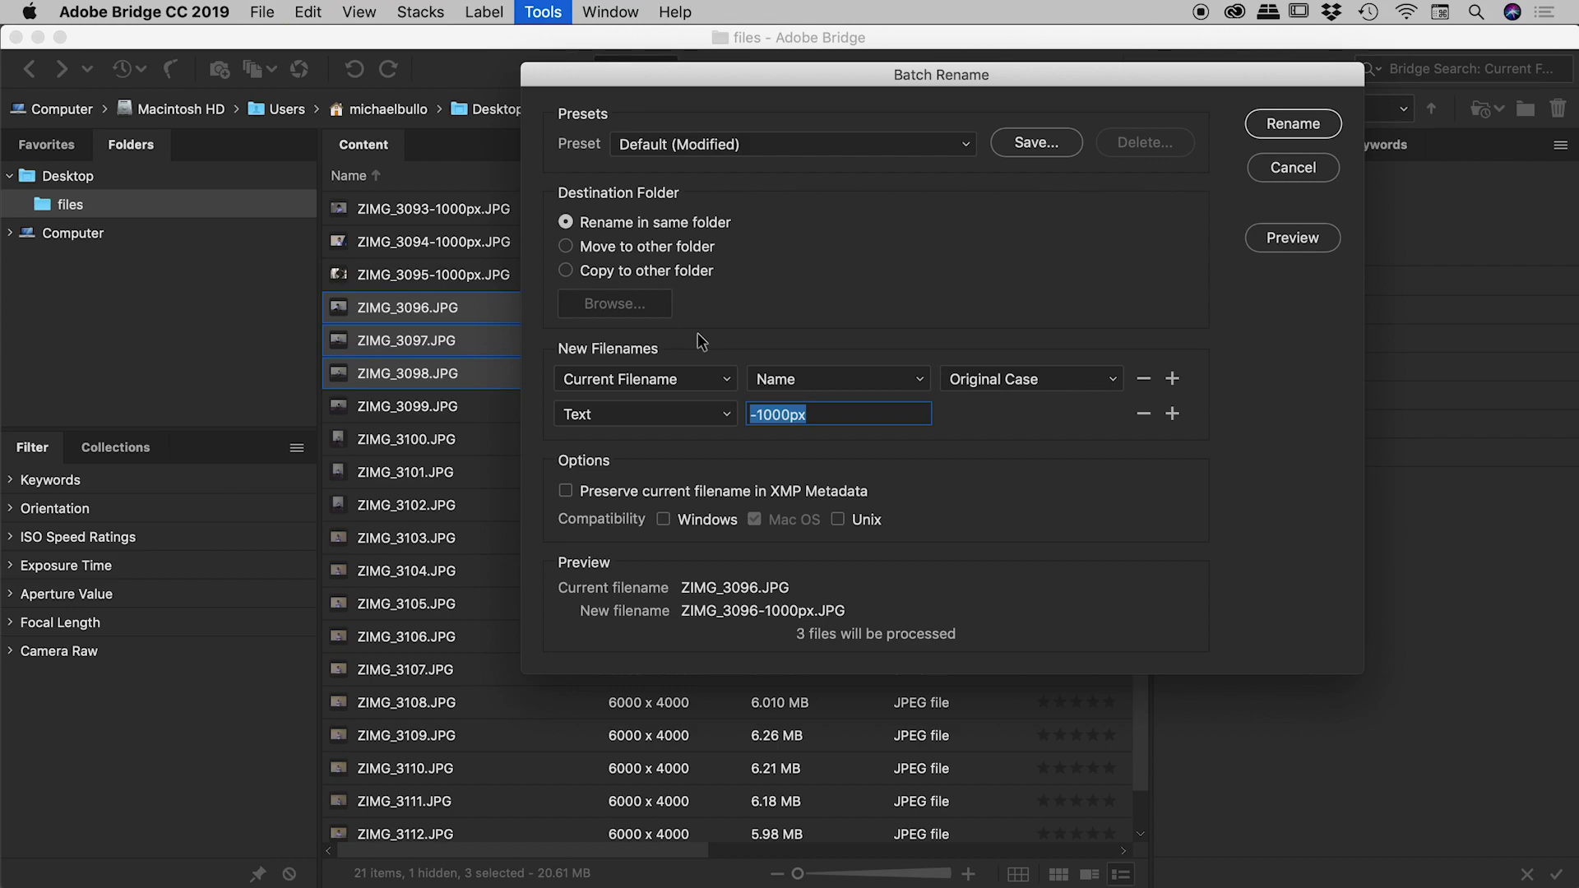
Step: Replace the '-1000px' part with a Text part holding a person's hyphenated first and last name
click(1143, 415)
click(714, 378)
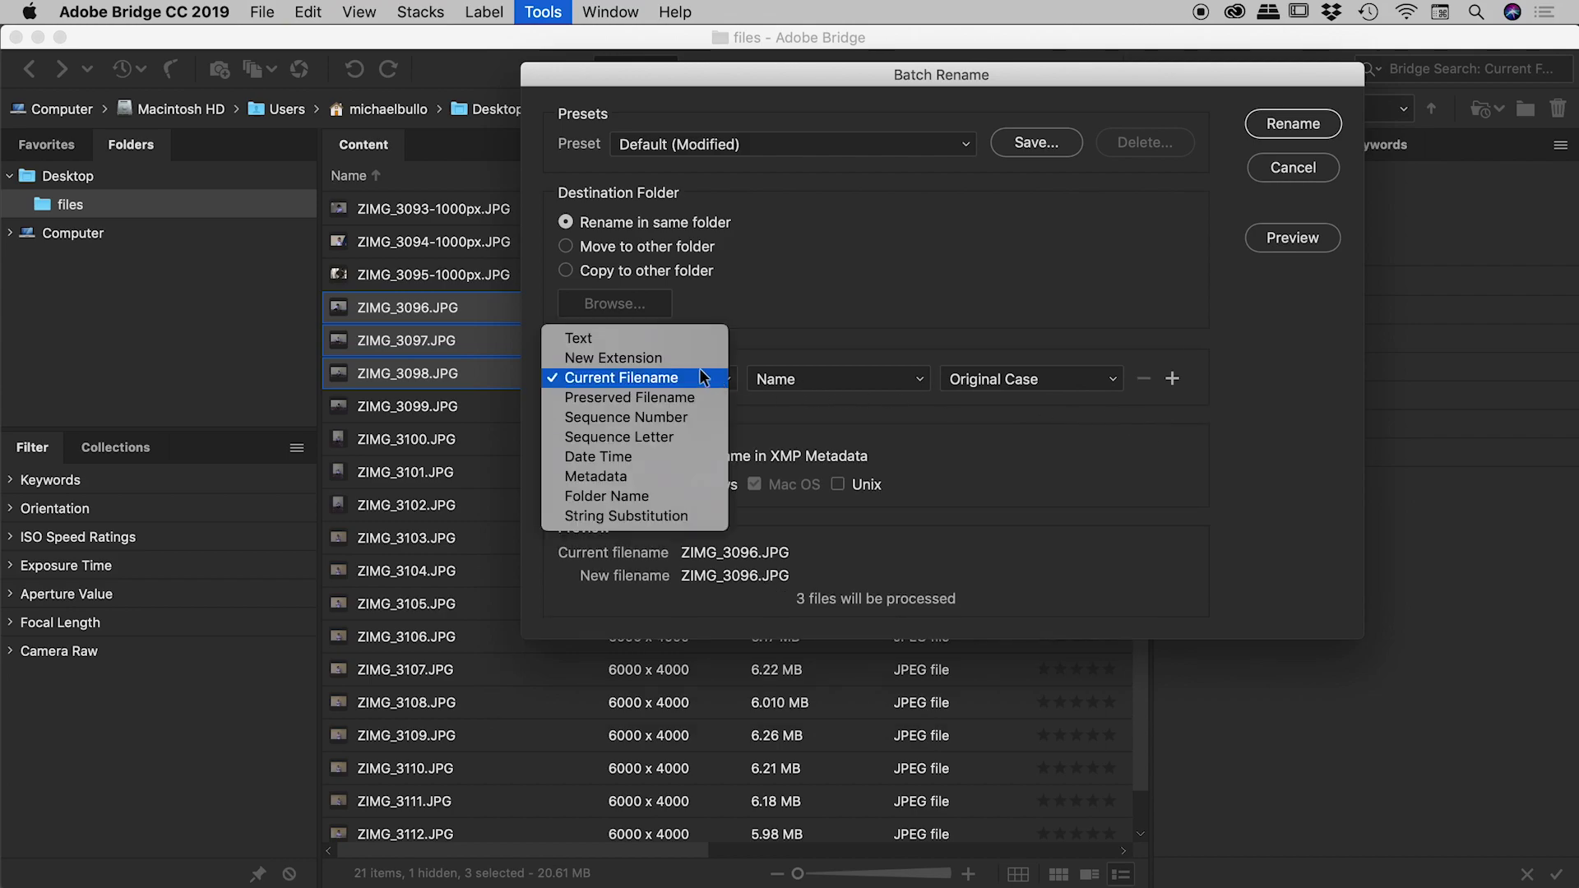
click(593, 338)
click(820, 378)
text(Bob-S)
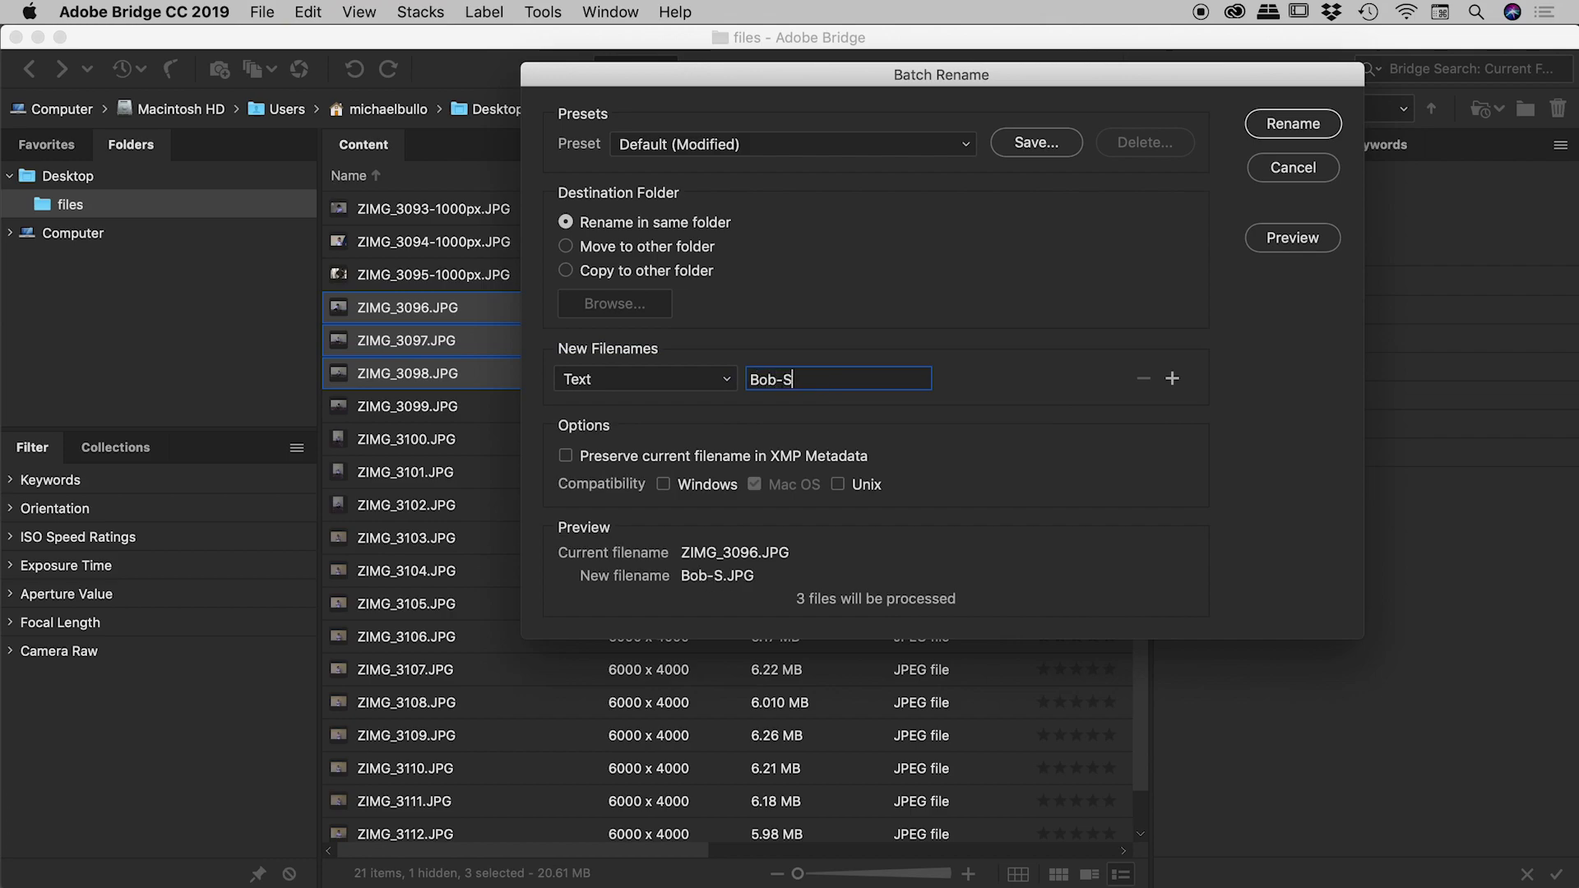
text(mith)
key(Left)
key(Left)
key(Left)
key(Left)
key(Left)
key(Left)
key(Delete)
key(BackSpace)
text(-)
Step: Add a three-digit Sequence Number part and end the name text with a hyphen
click(1172, 378)
click(714, 414)
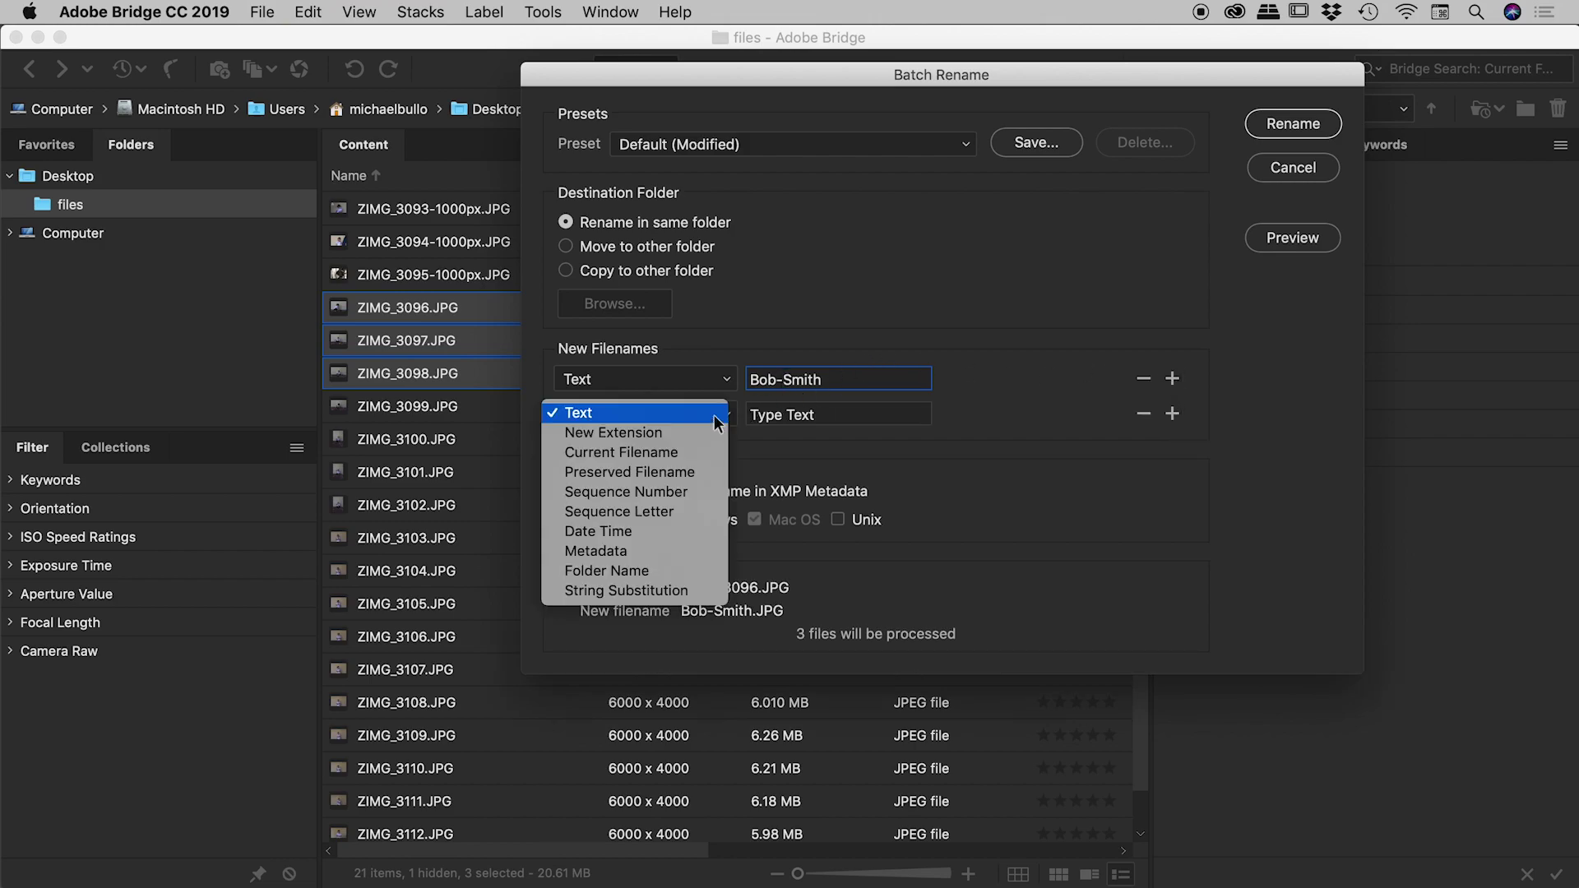
click(650, 490)
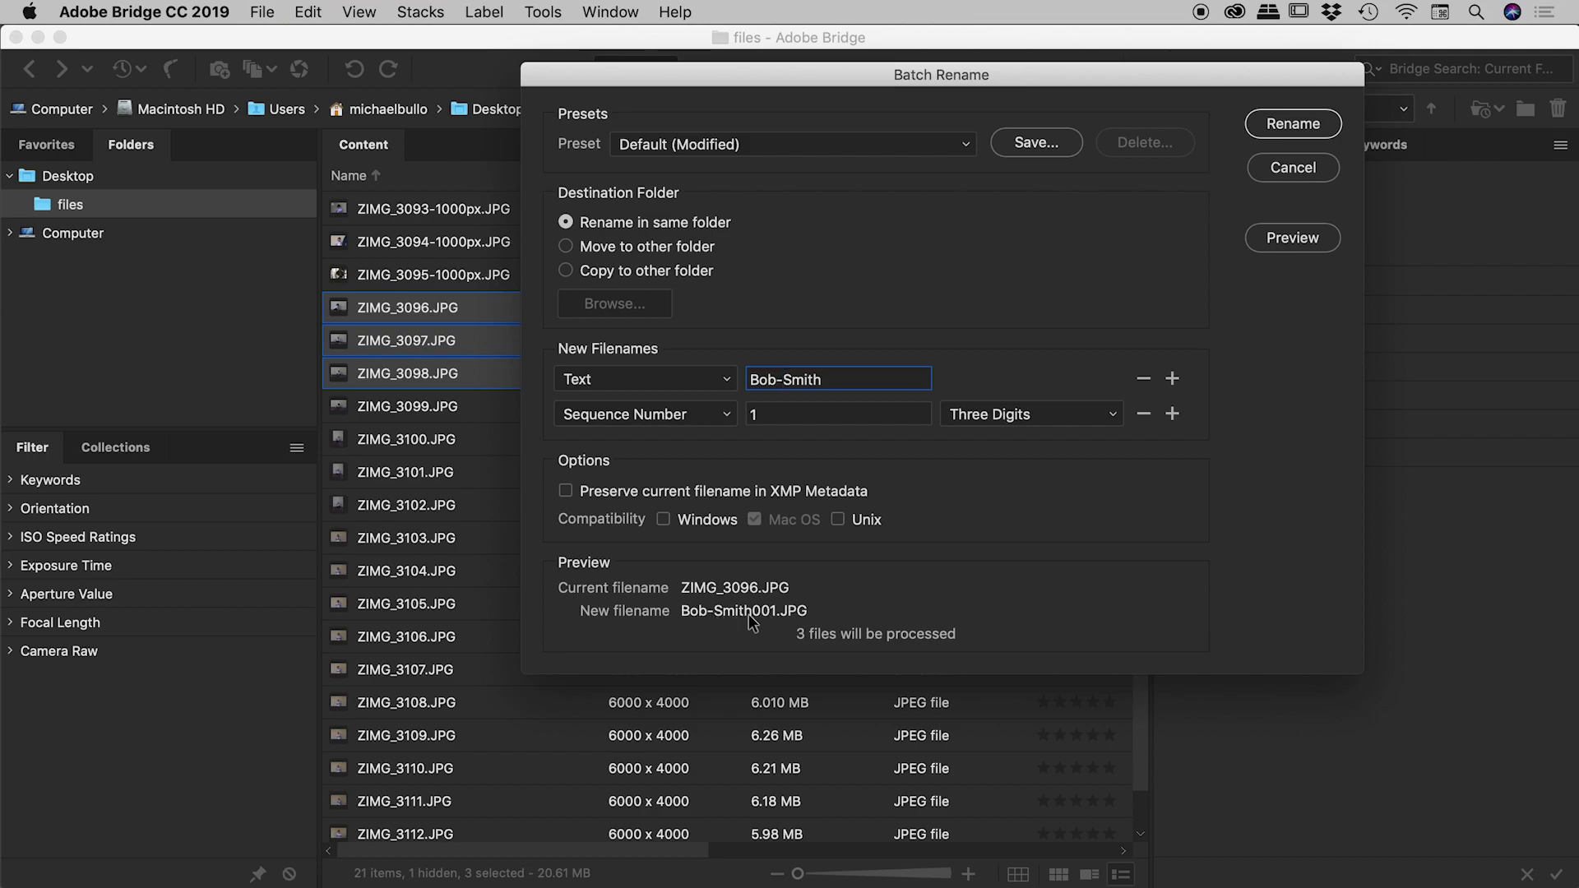
click(837, 379)
text(-)
Step: Preview and apply the rename, giving the photos the name plus -001, -002, -003
click(1310, 241)
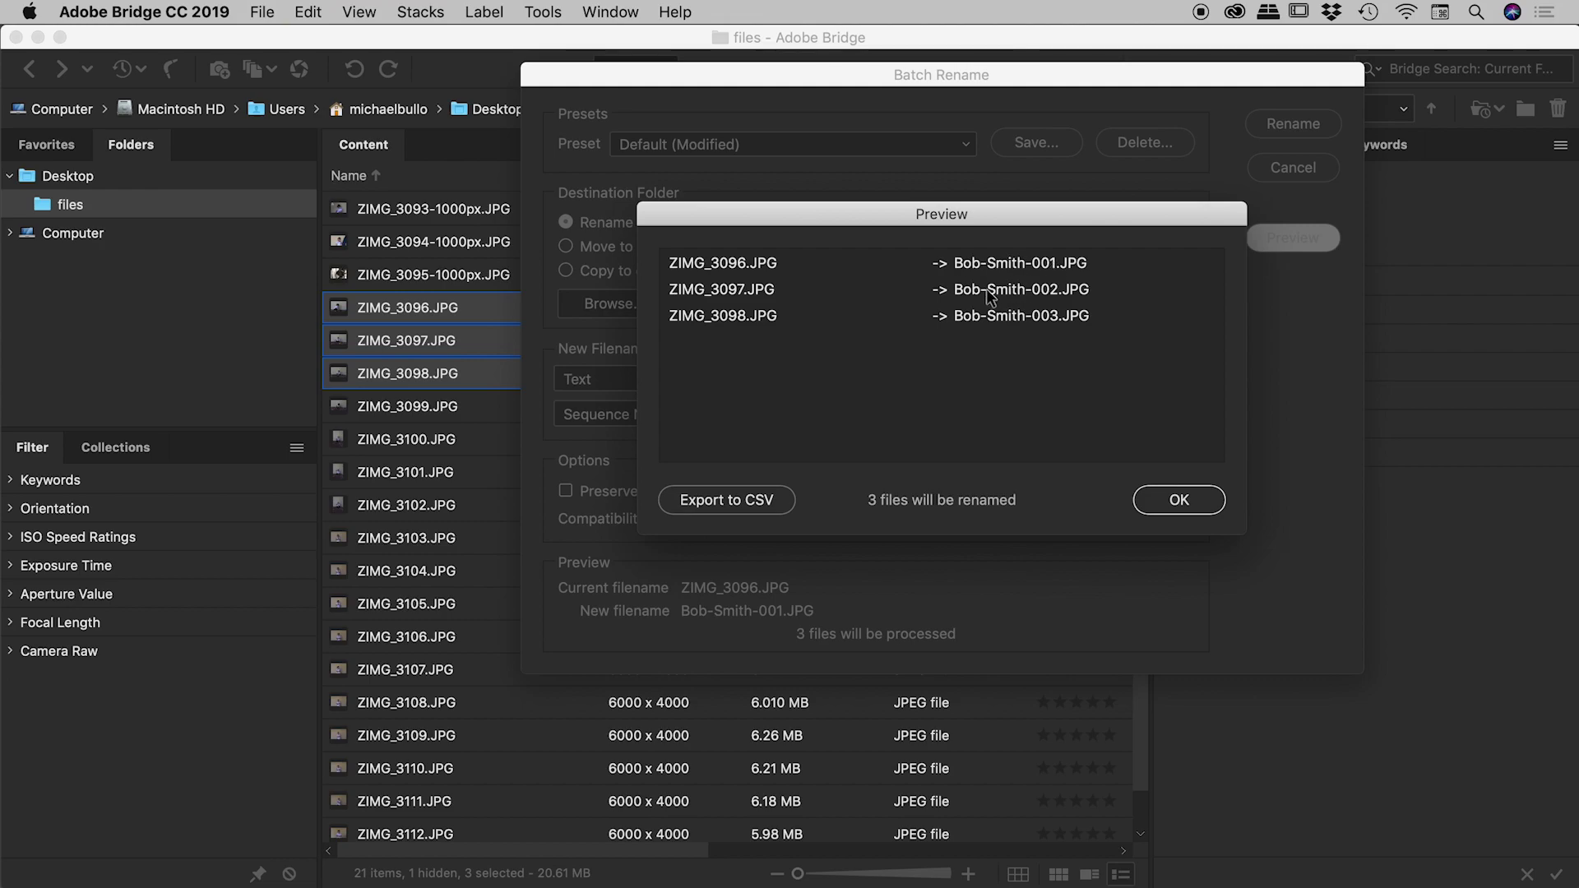
click(1185, 500)
click(1303, 123)
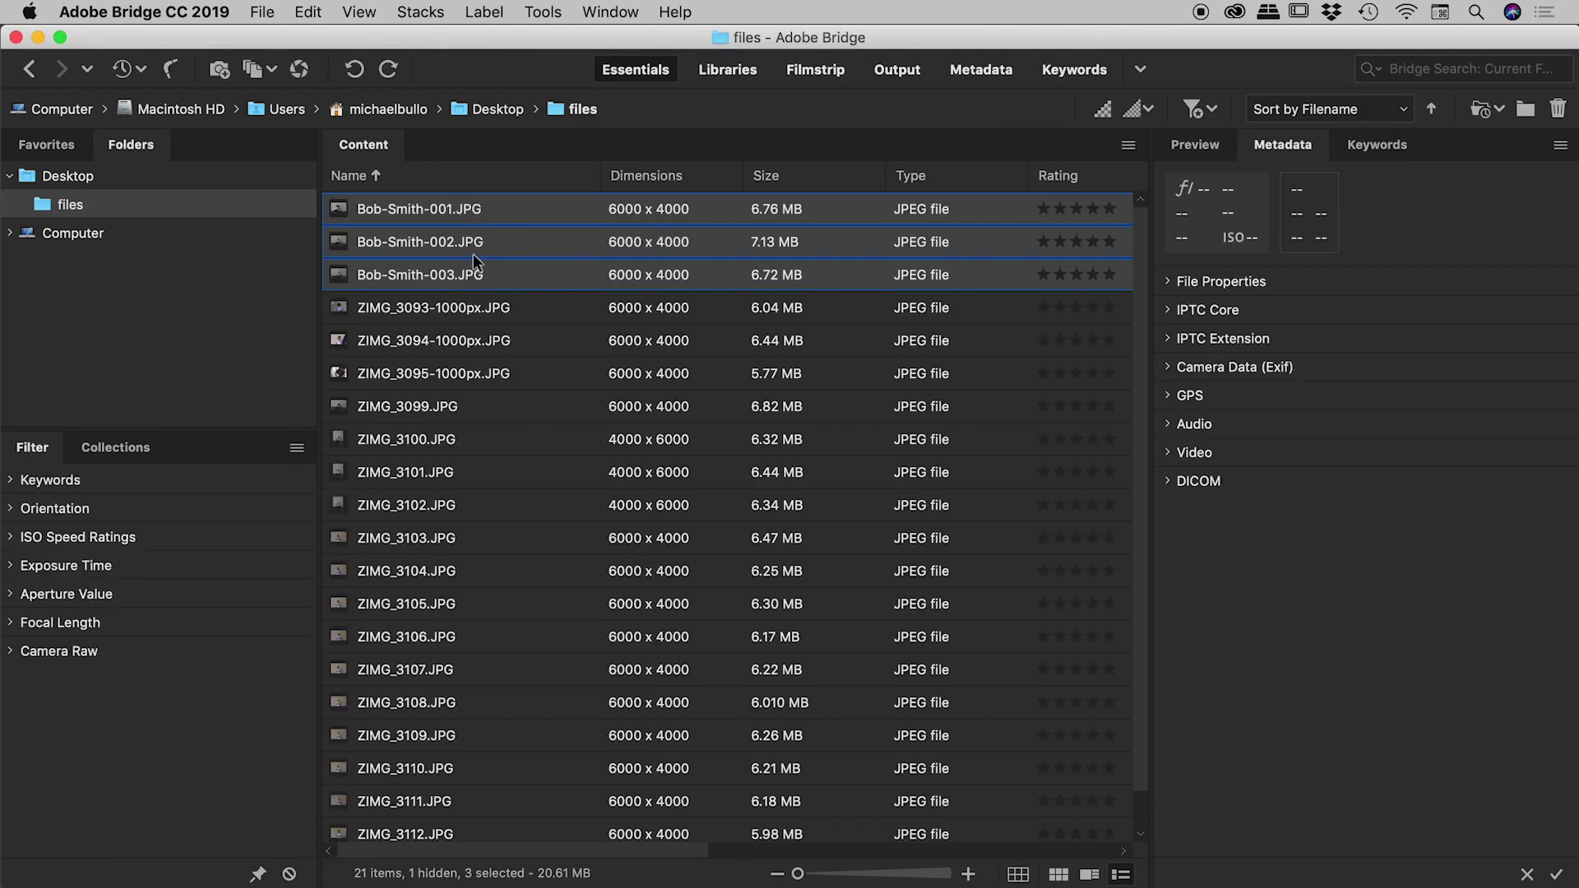
Step: Select ZIMG_3099 through ZIMG_3101 for the next batch rename
click(445, 409)
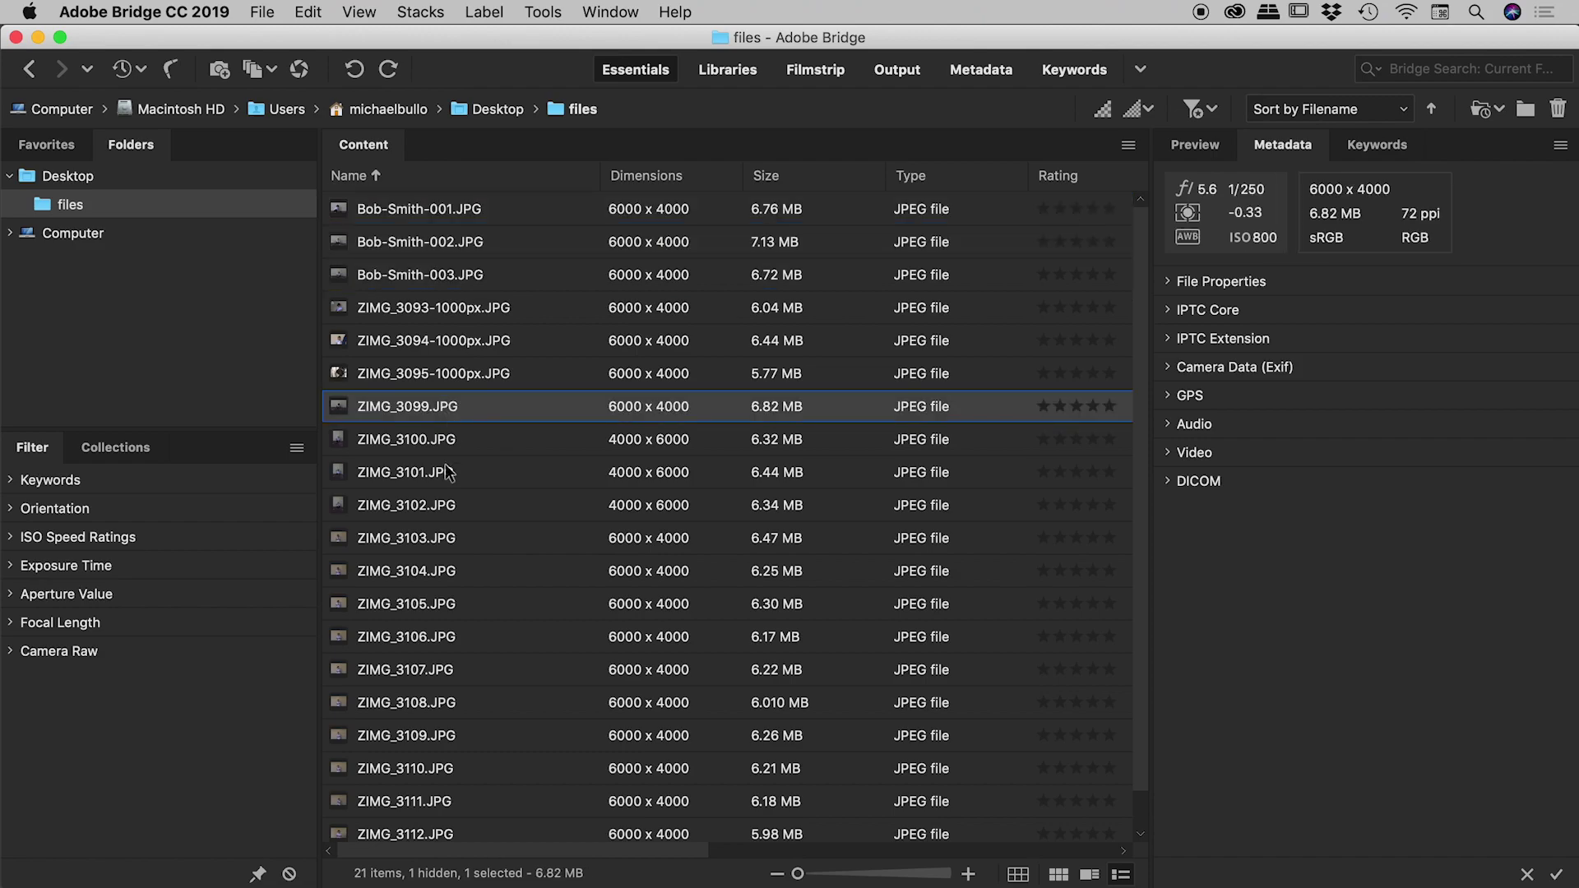
shift+click(449, 473)
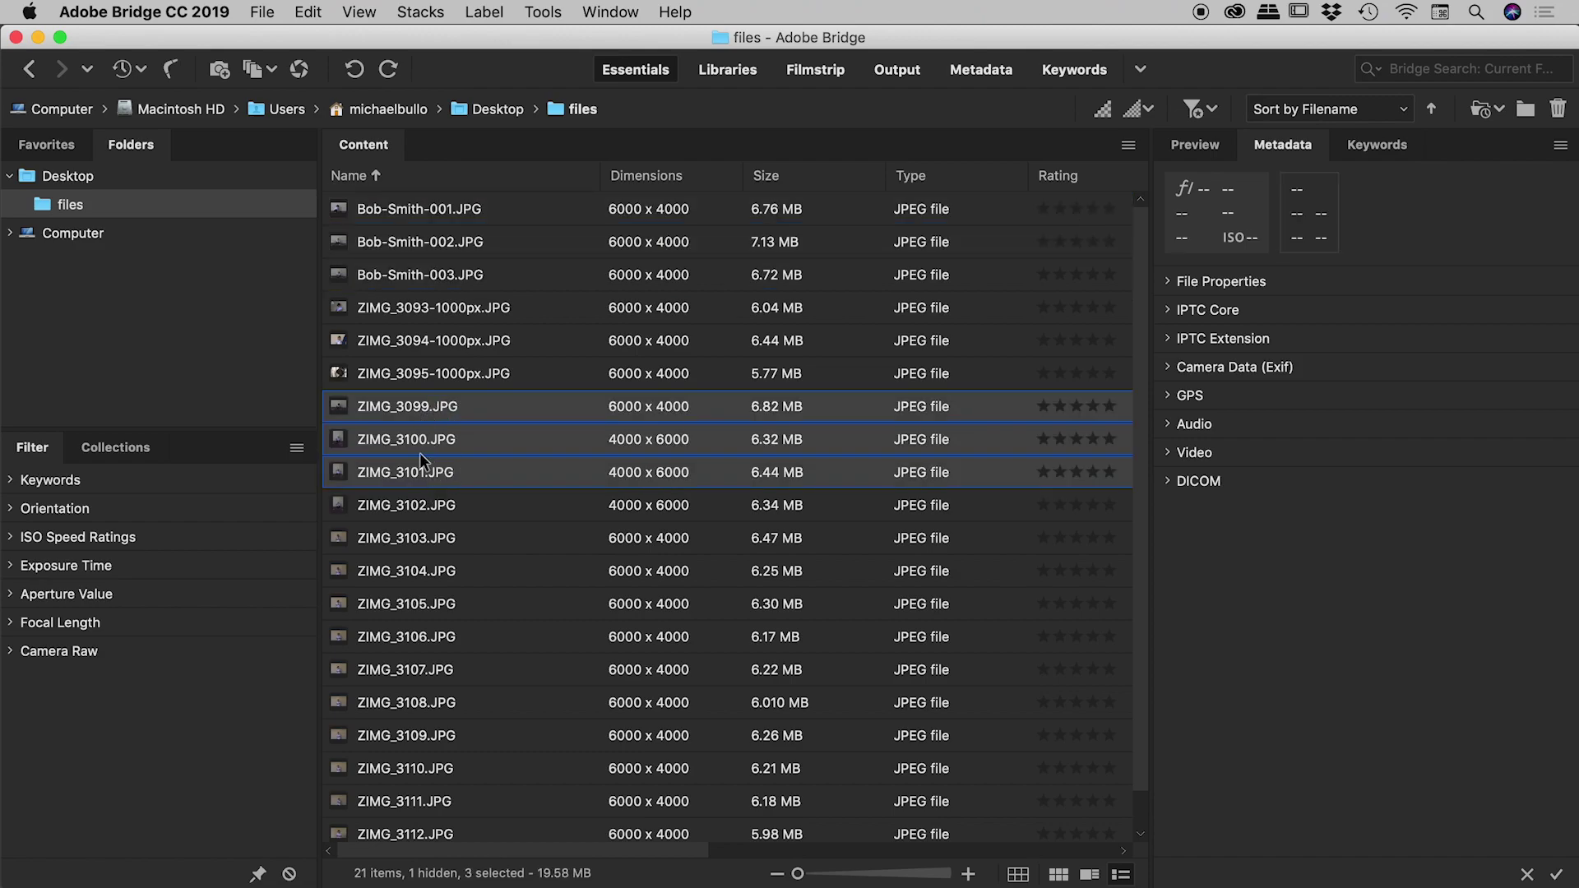
click(543, 11)
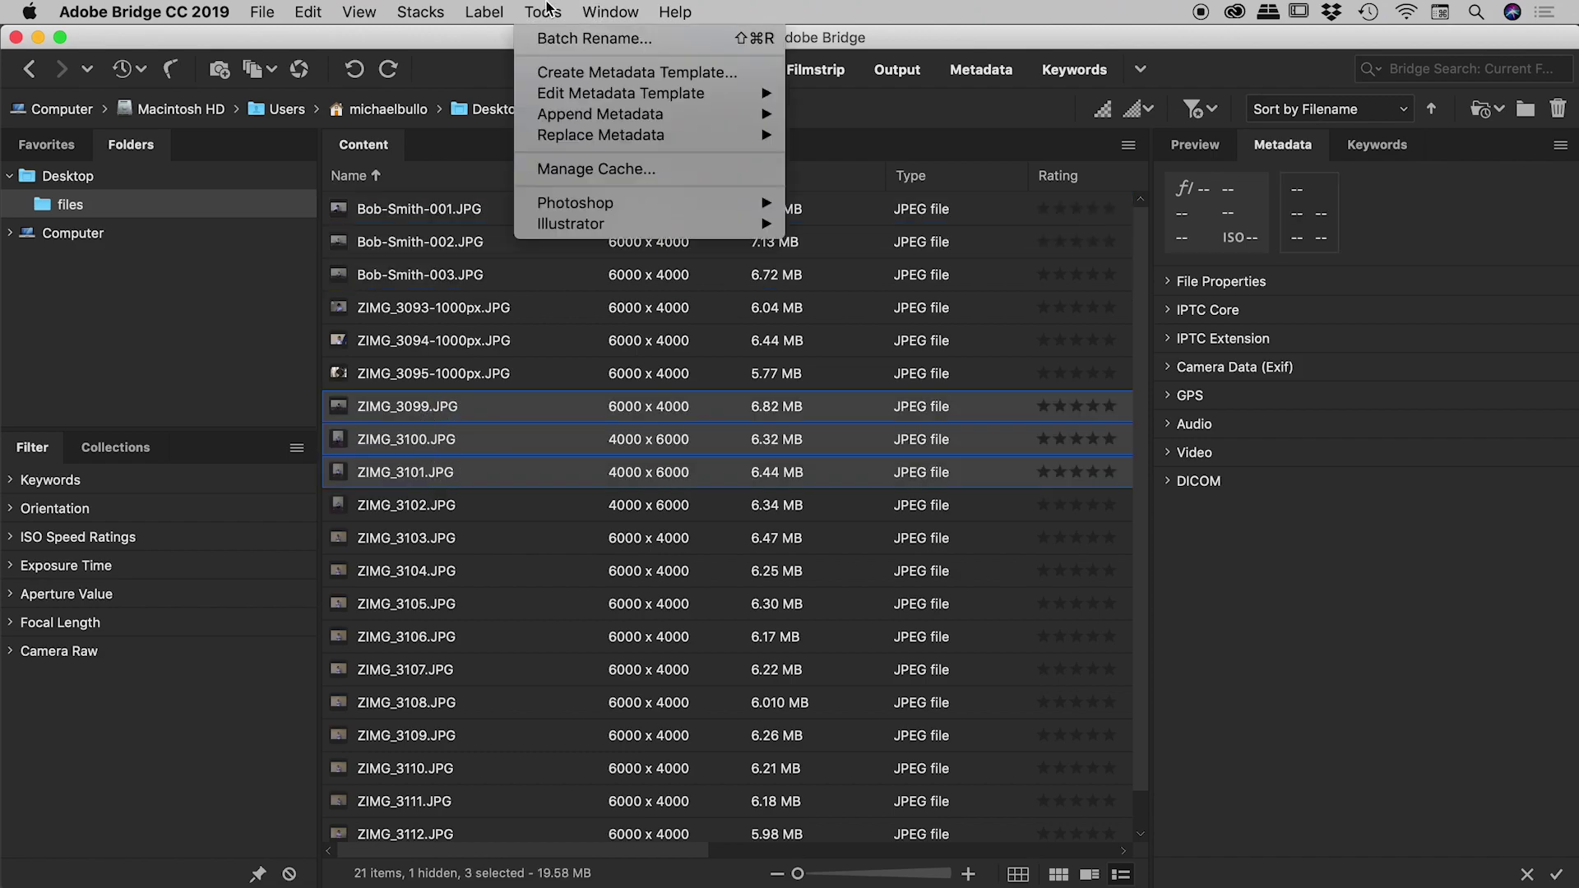
Step: In Batch Rename, change the name text to another person's name and use uppercase Sequence Letters
click(549, 43)
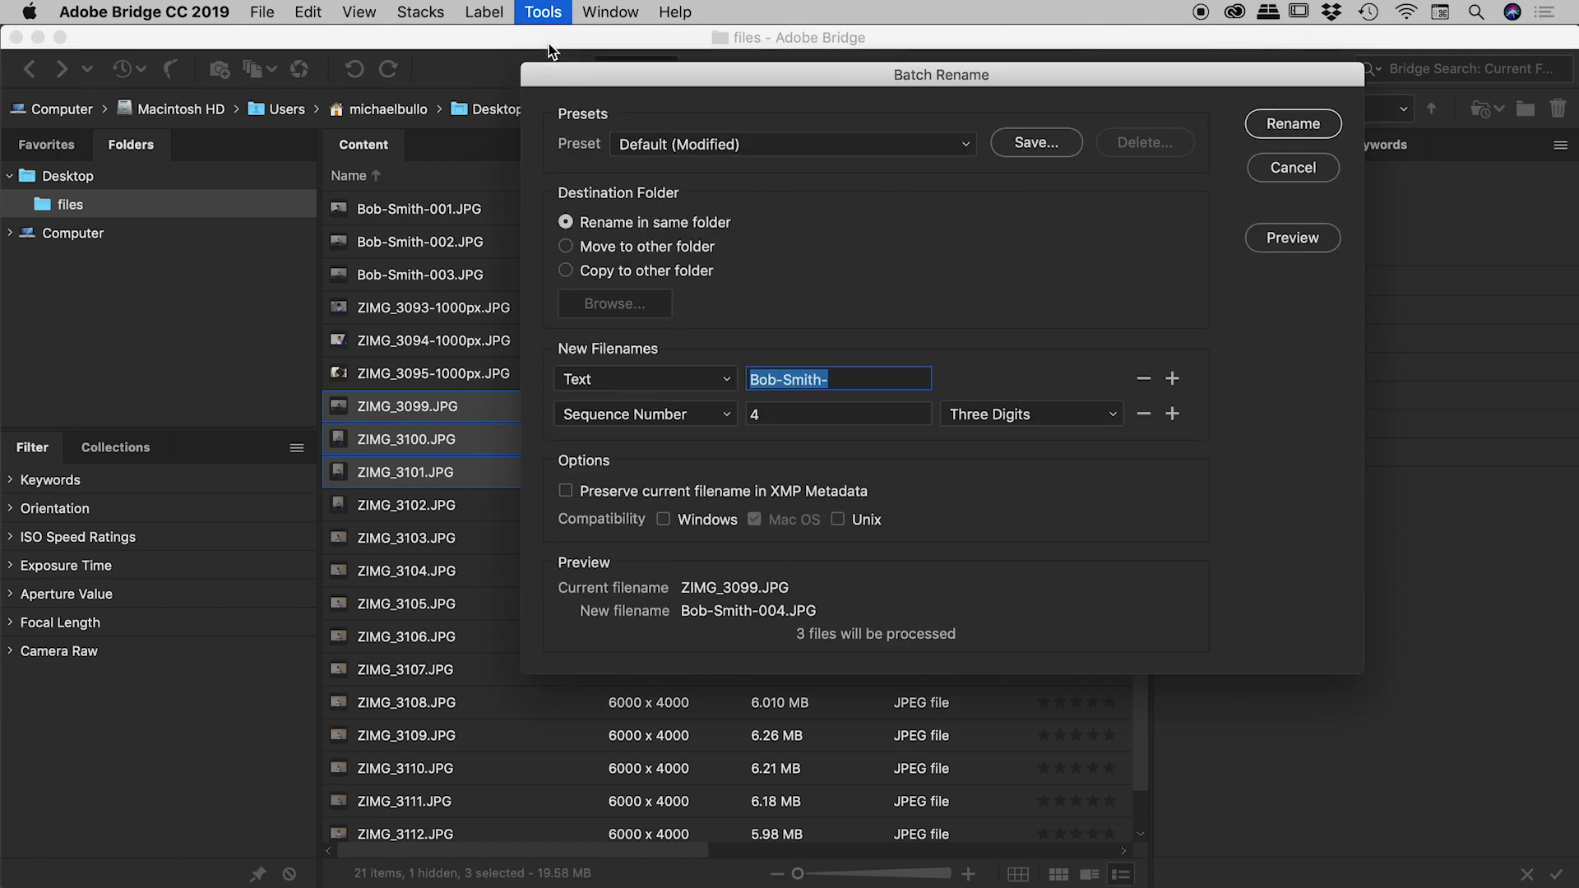
click(851, 380)
text(George)
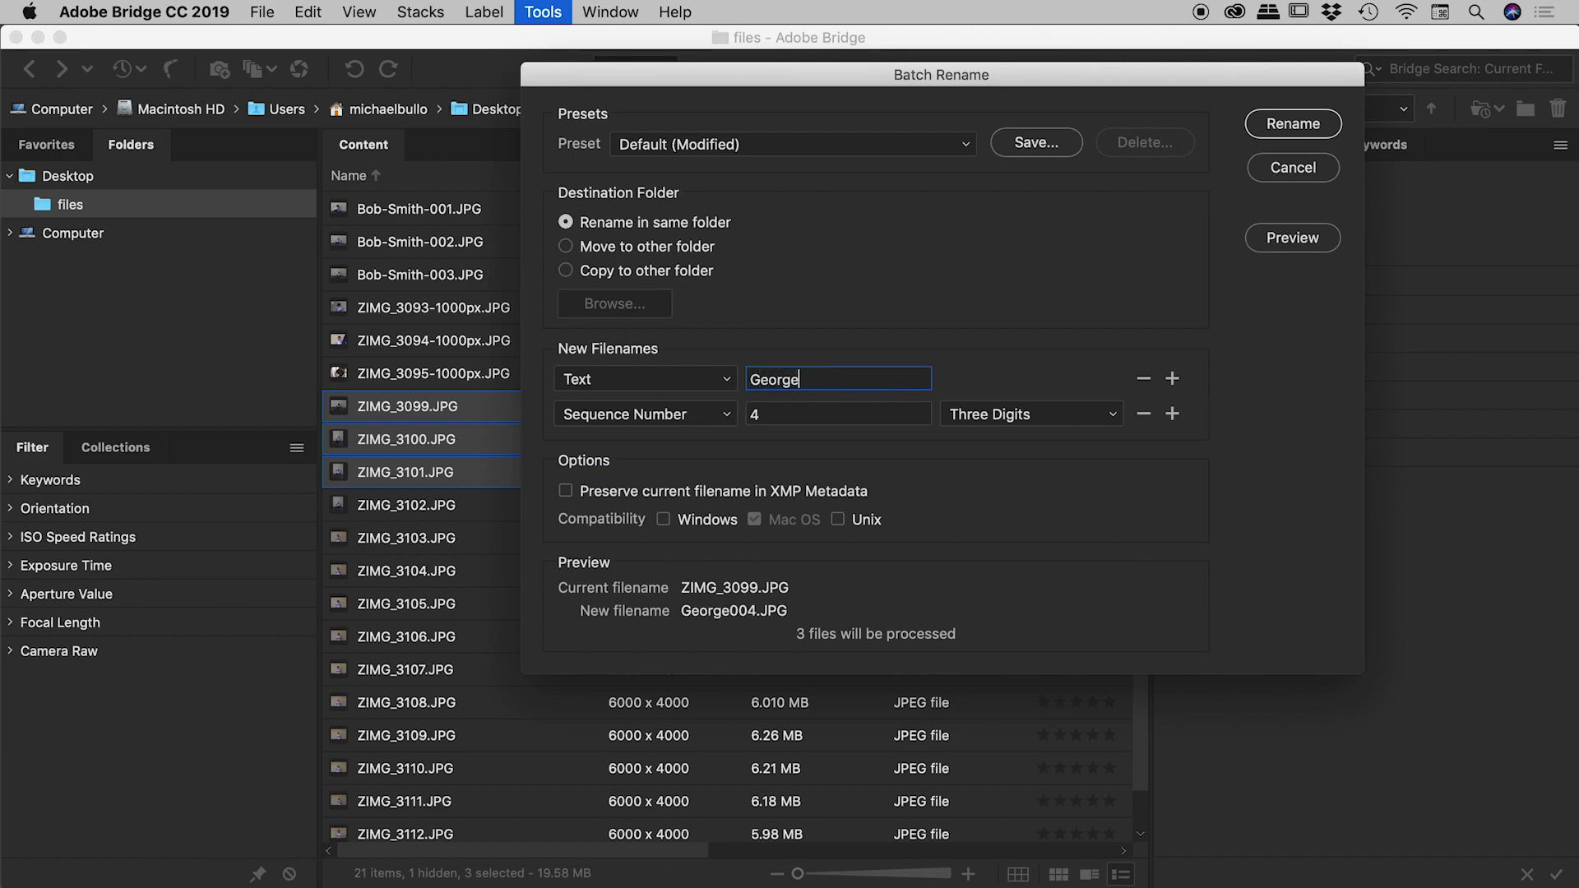
text(-Glass-)
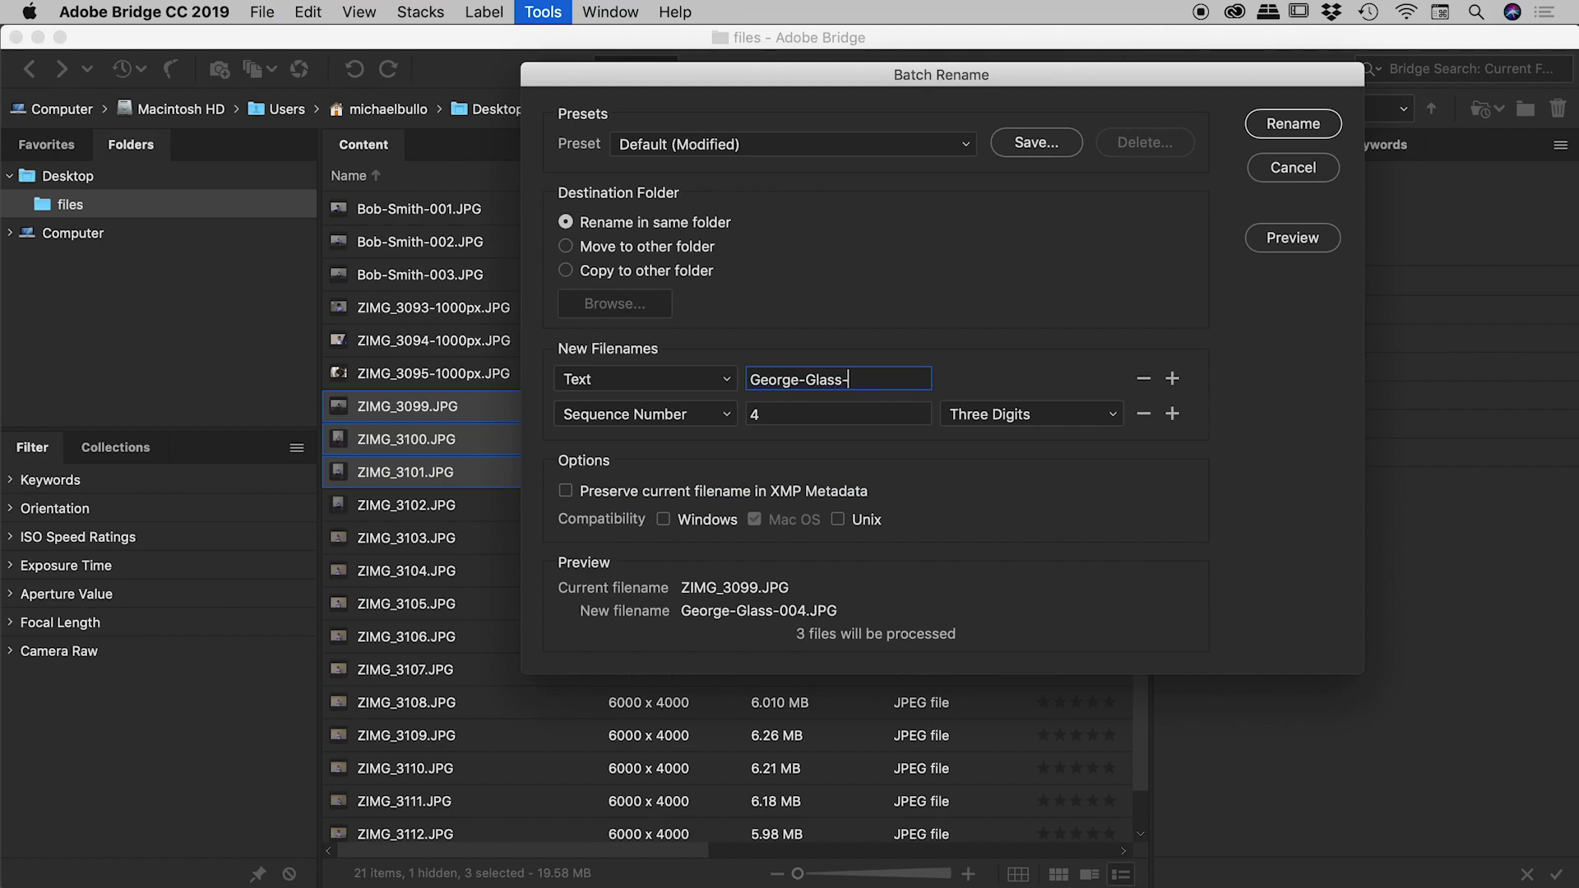
click(730, 416)
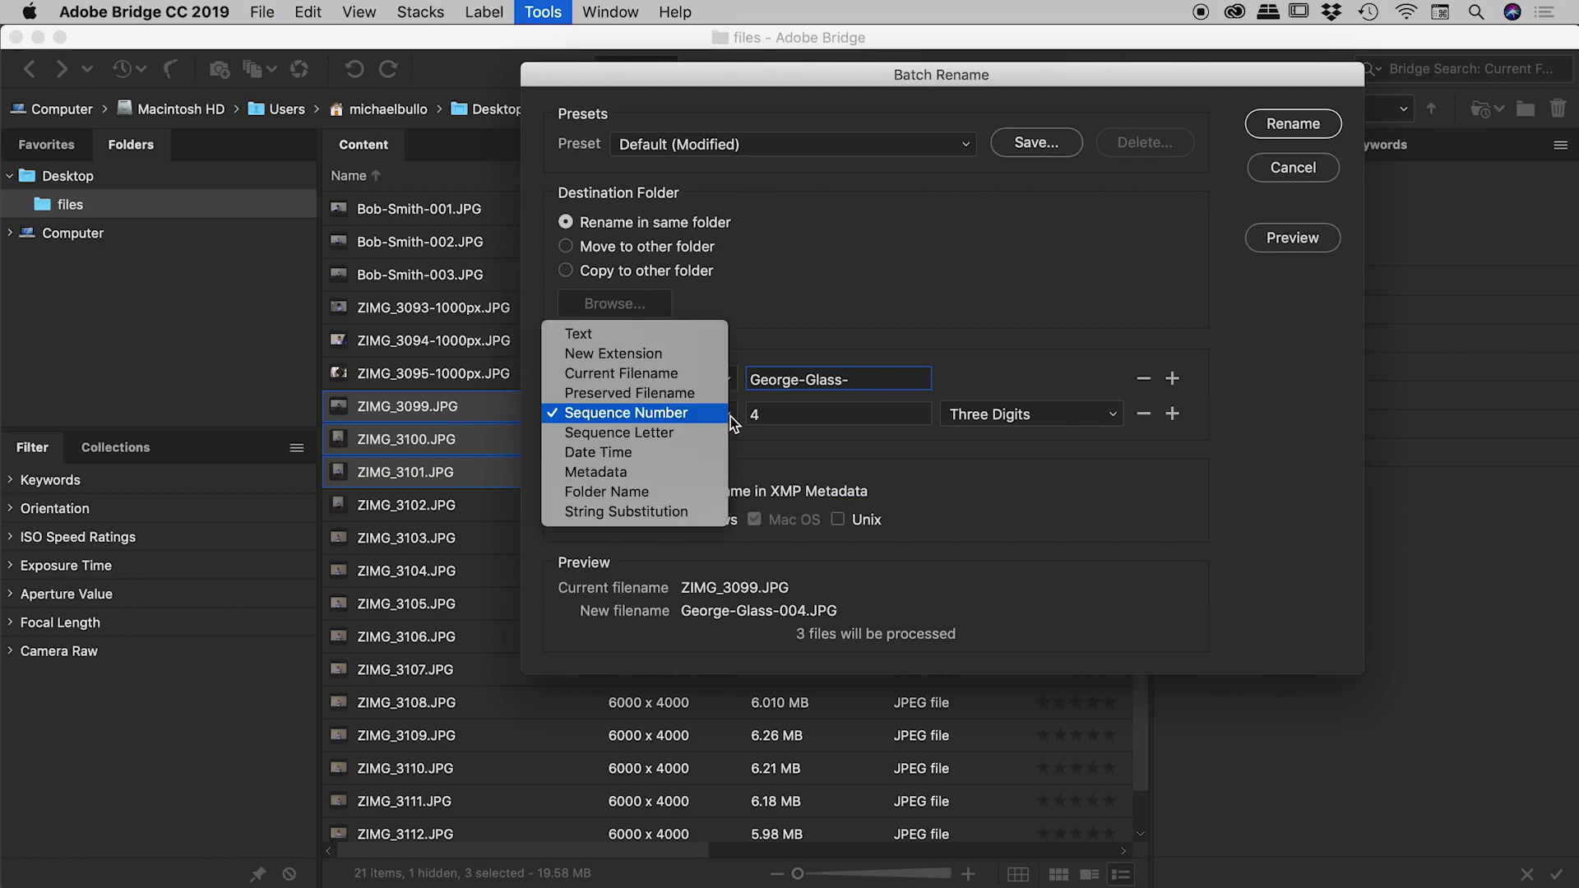
click(639, 432)
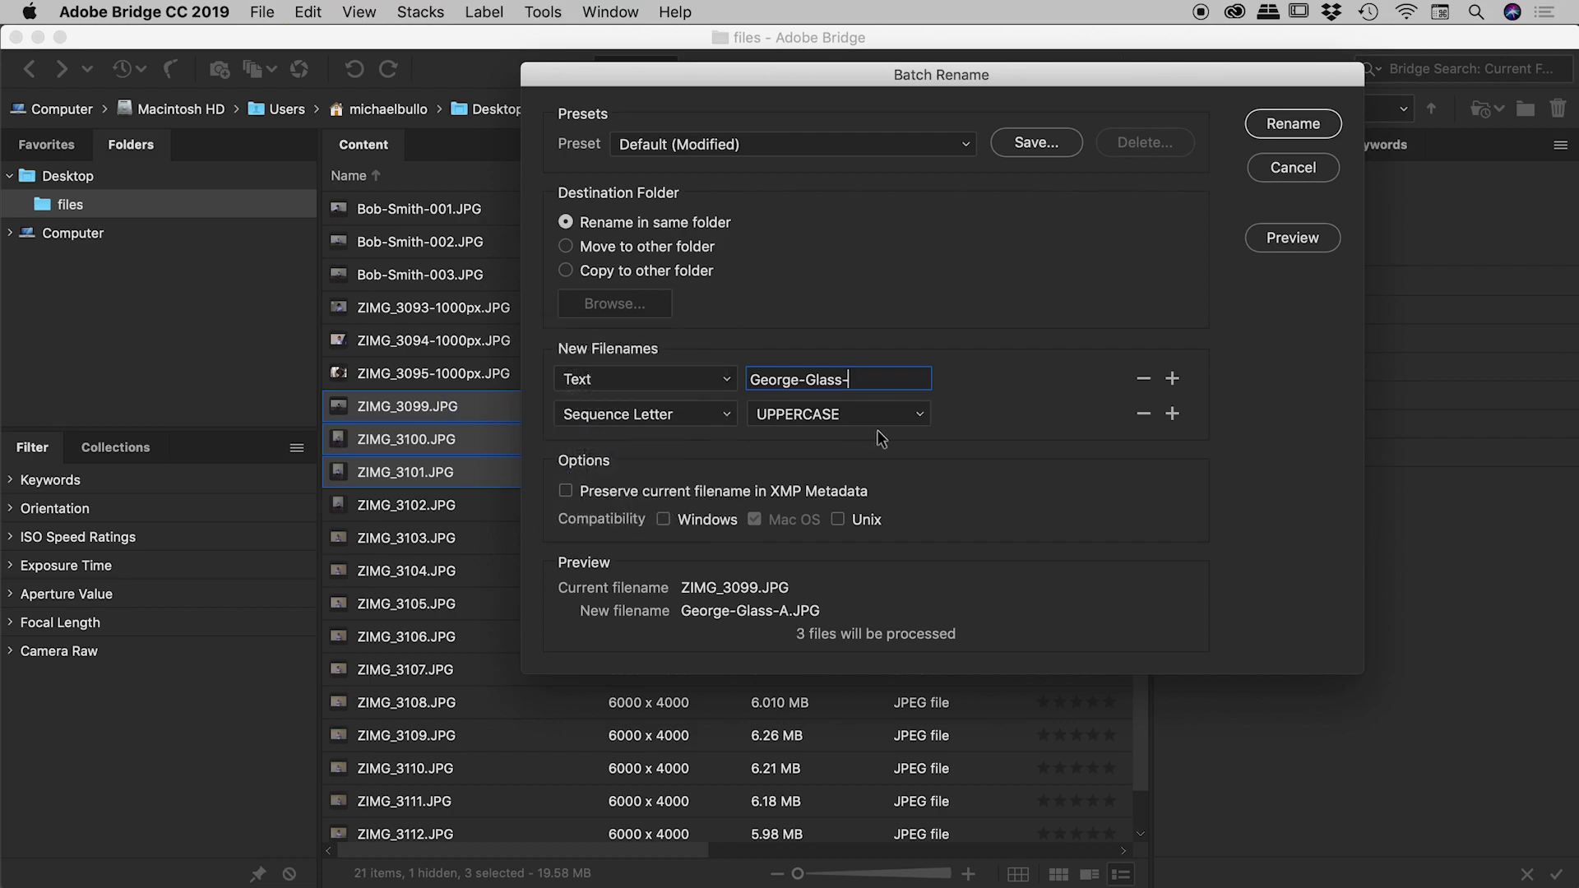
click(909, 419)
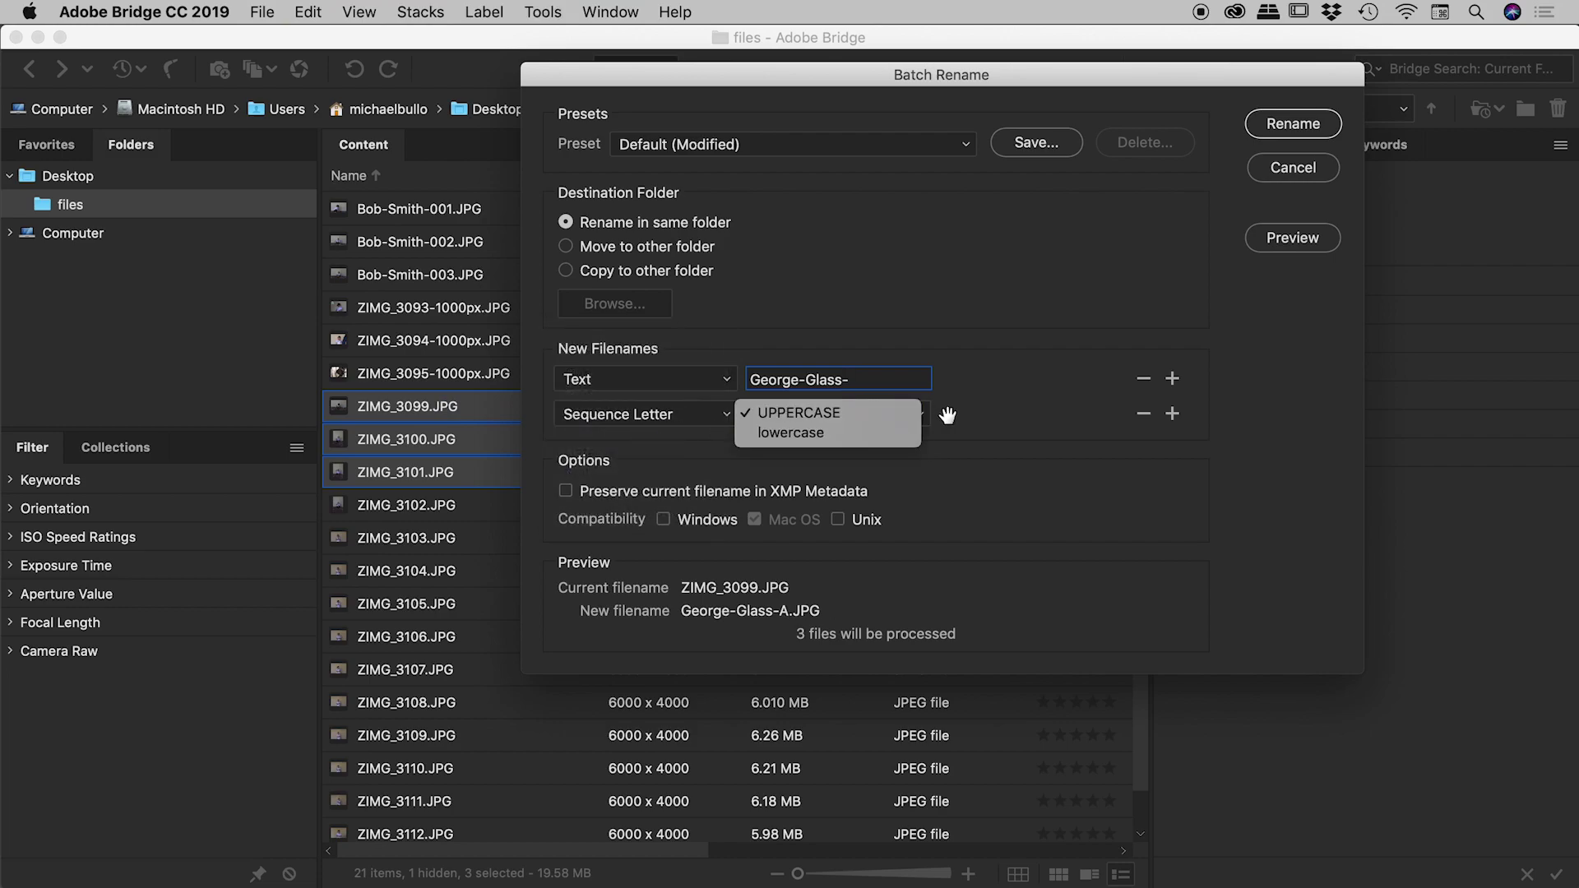
click(881, 412)
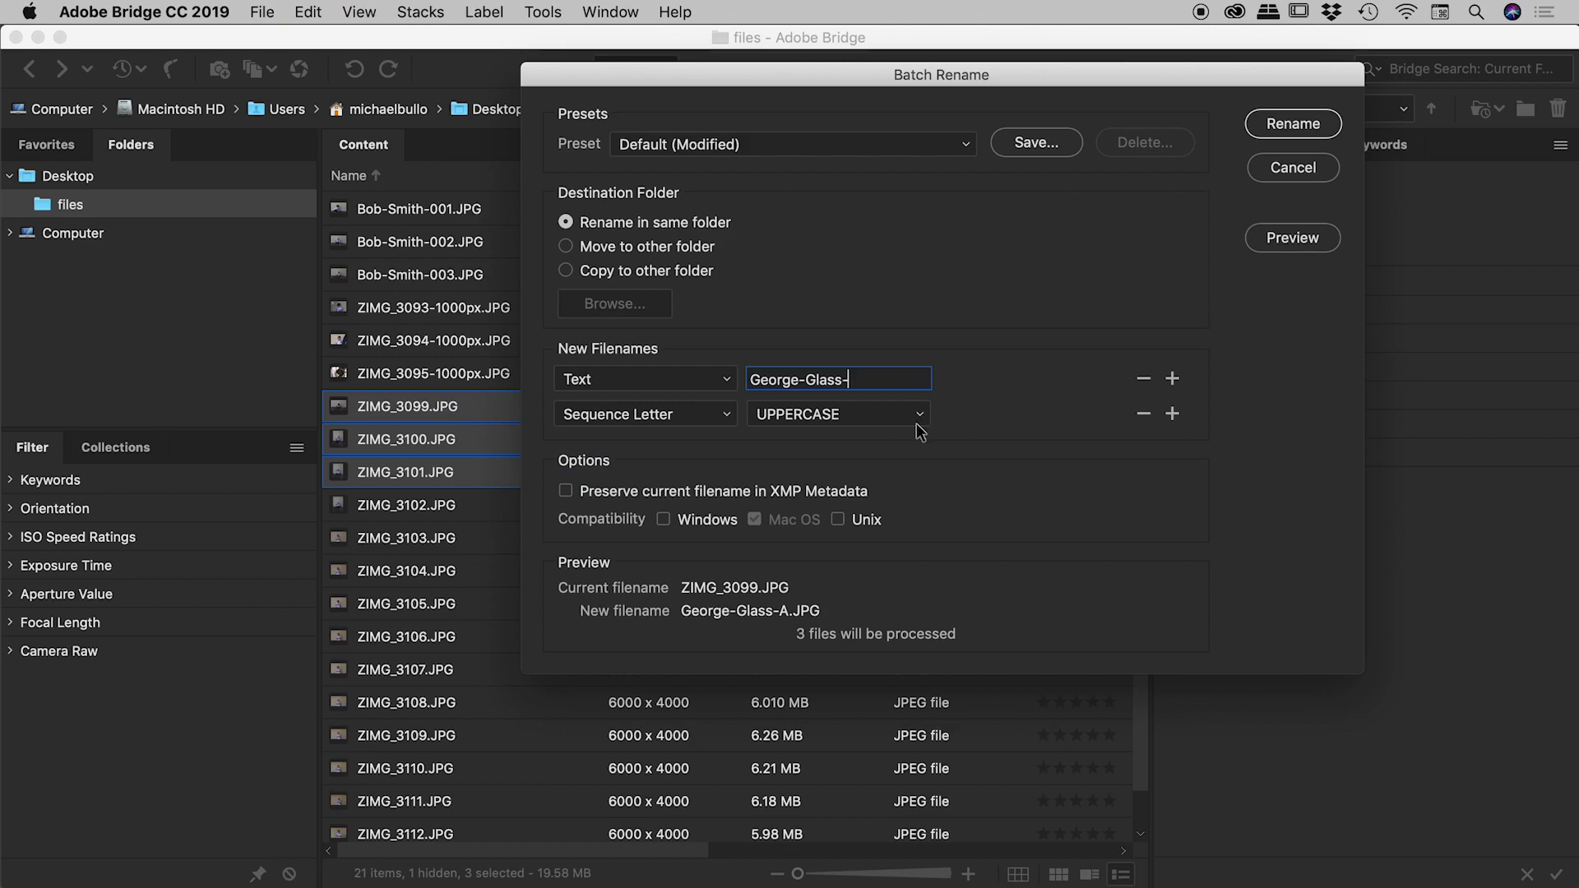
Step: Preview and apply the rename with suffixes A, B, C, then select ZIMG_3102
click(1291, 240)
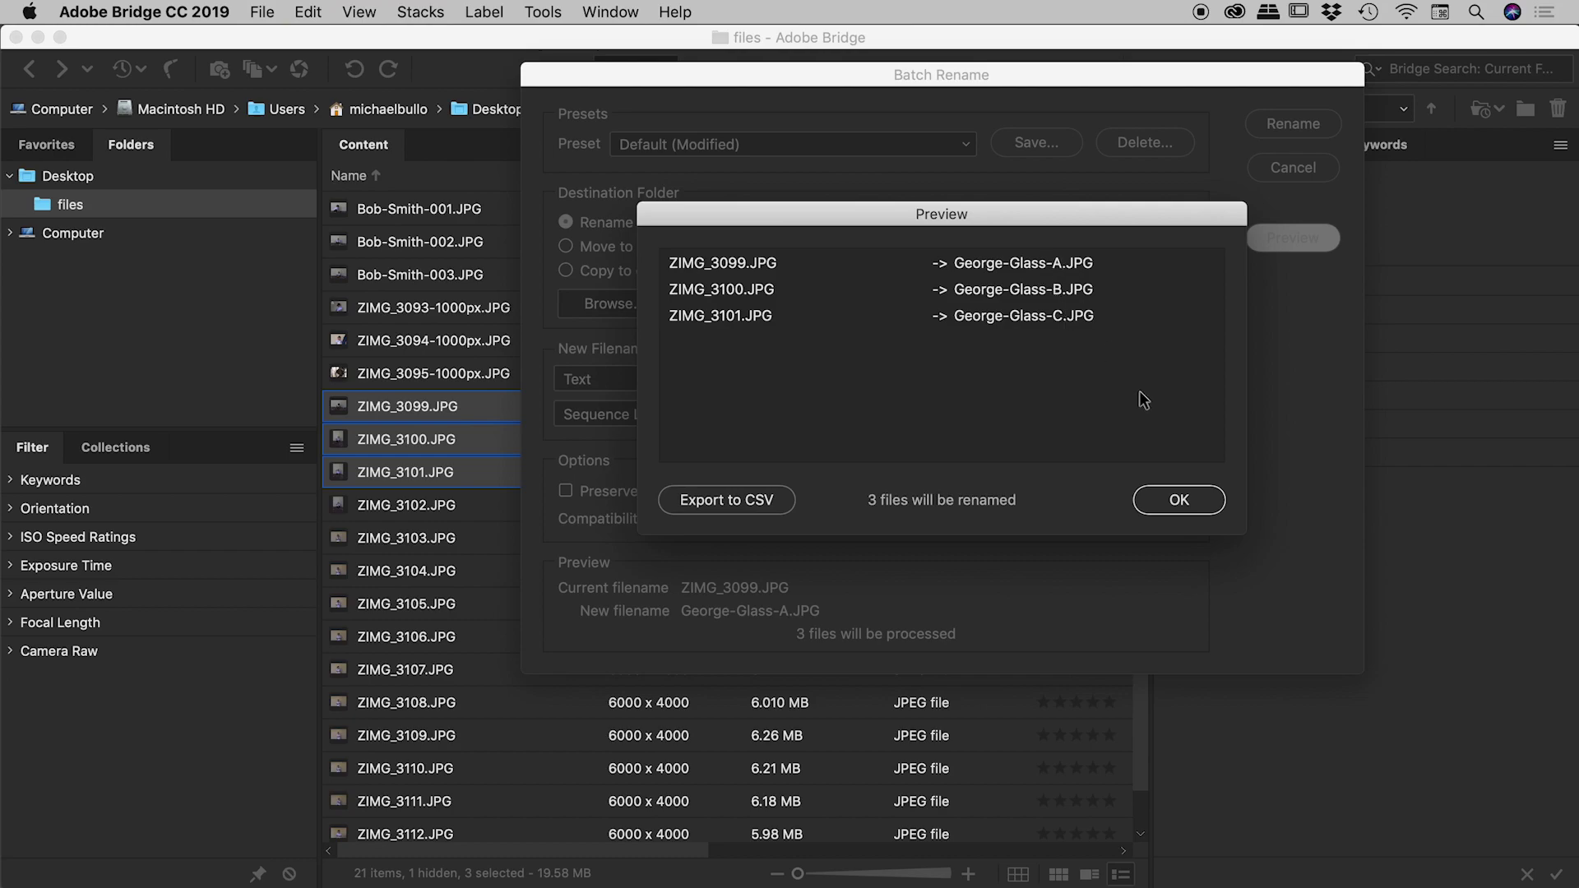
click(1177, 500)
click(1280, 121)
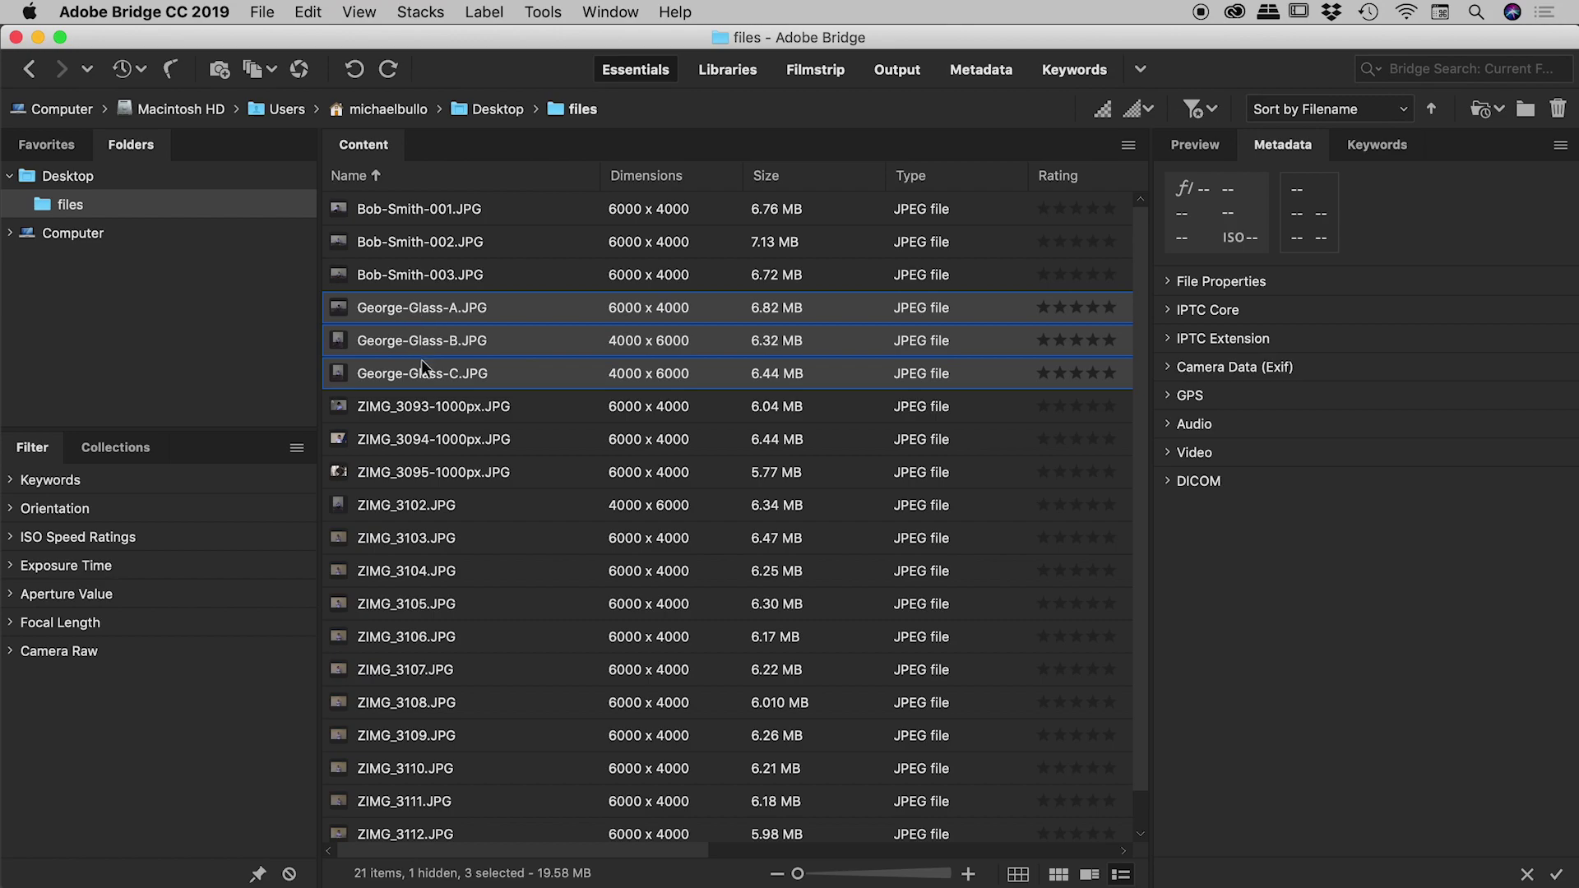
click(469, 512)
shift+click(458, 568)
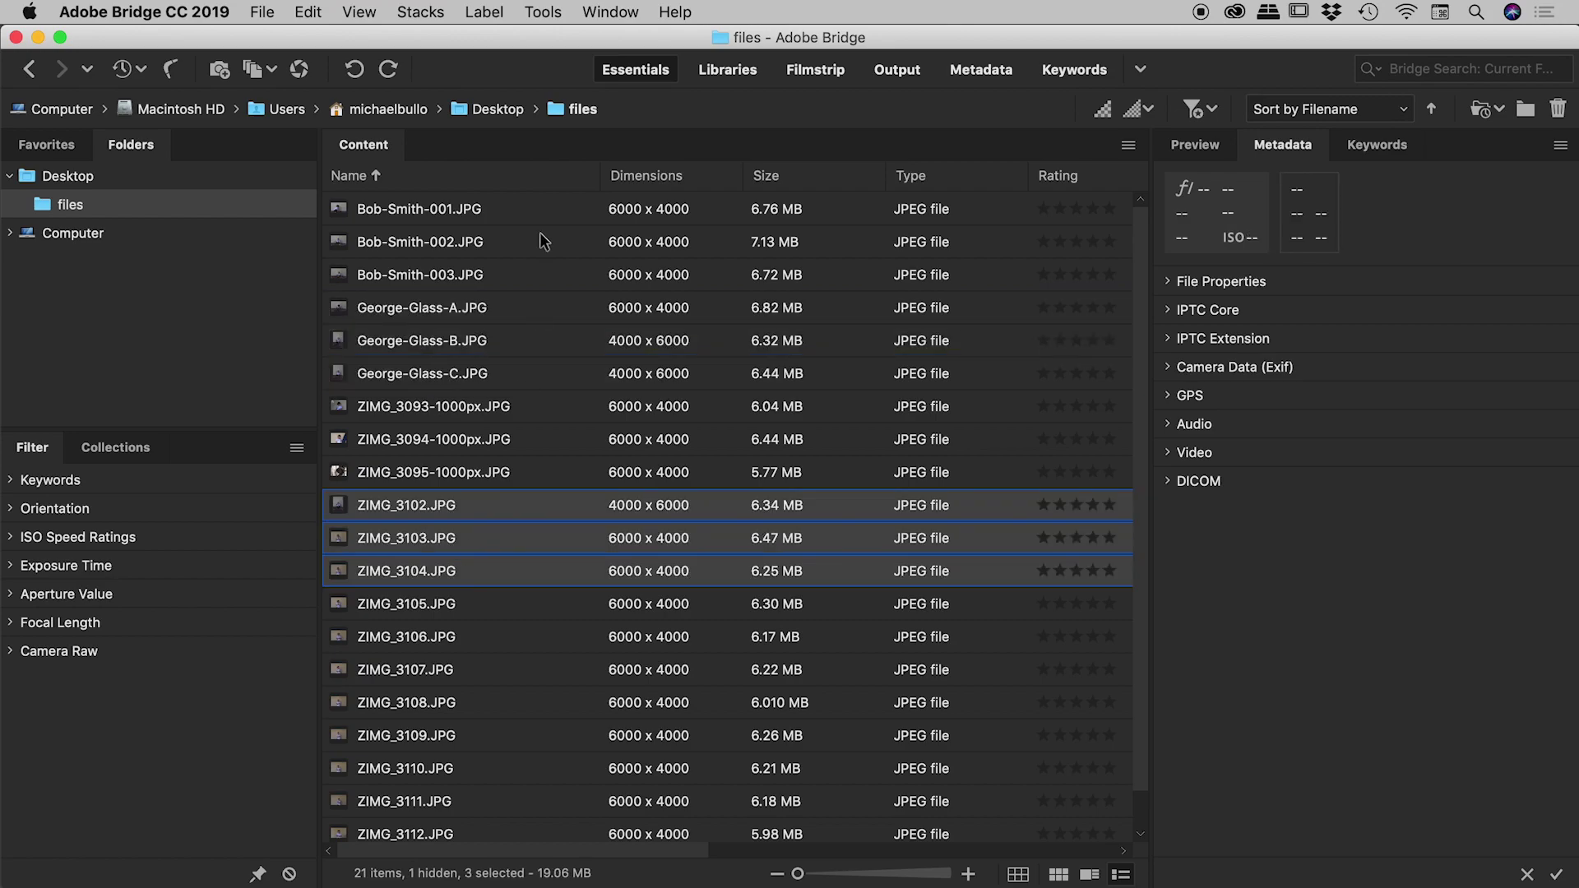
click(545, 11)
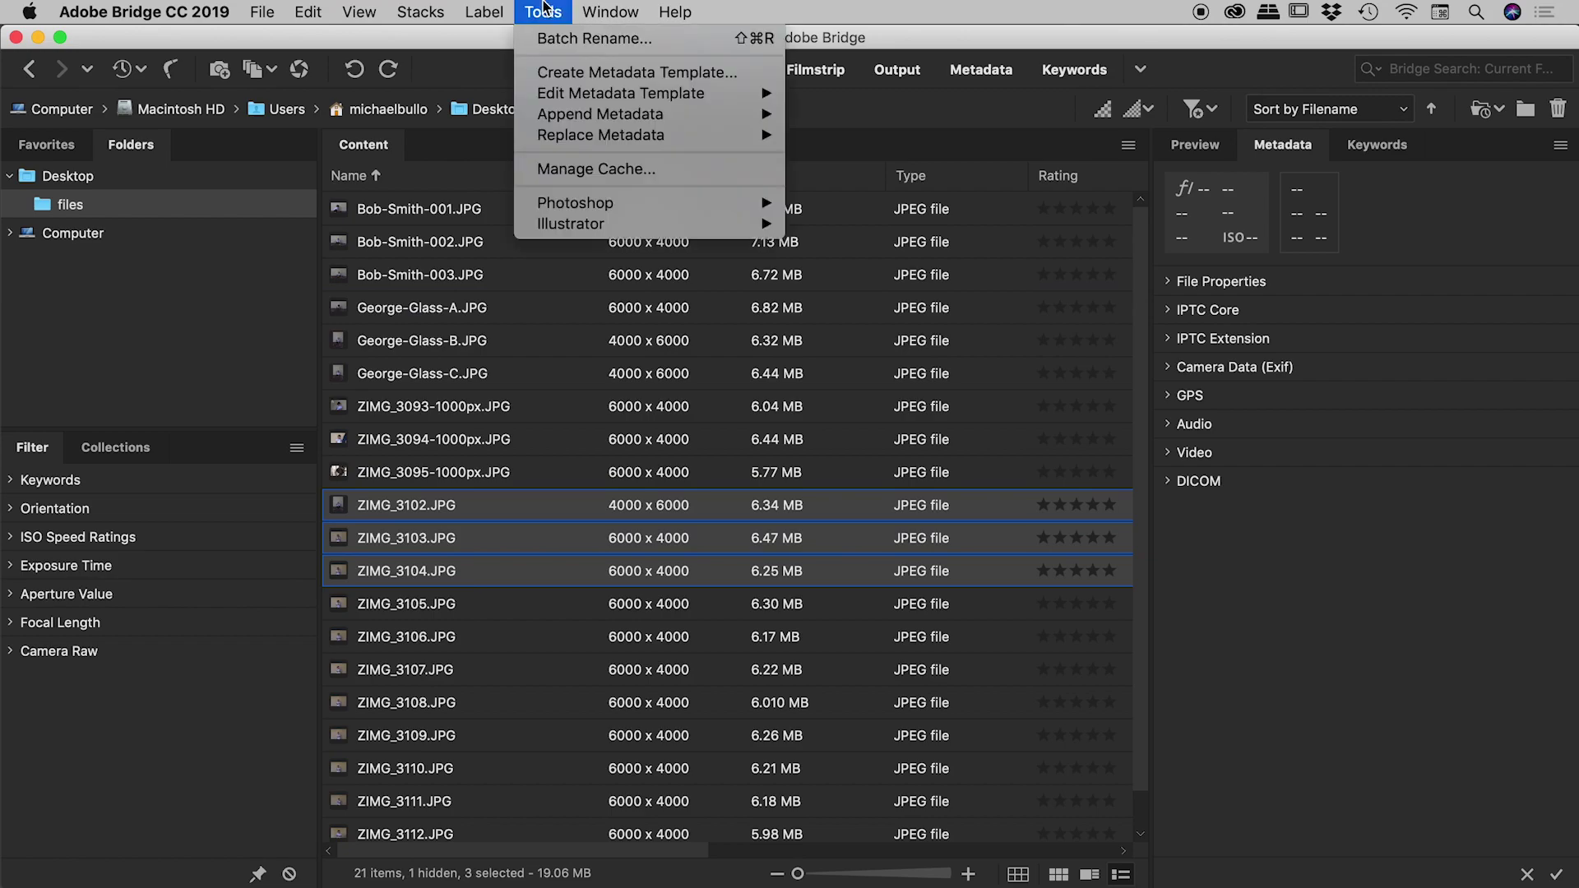
click(558, 39)
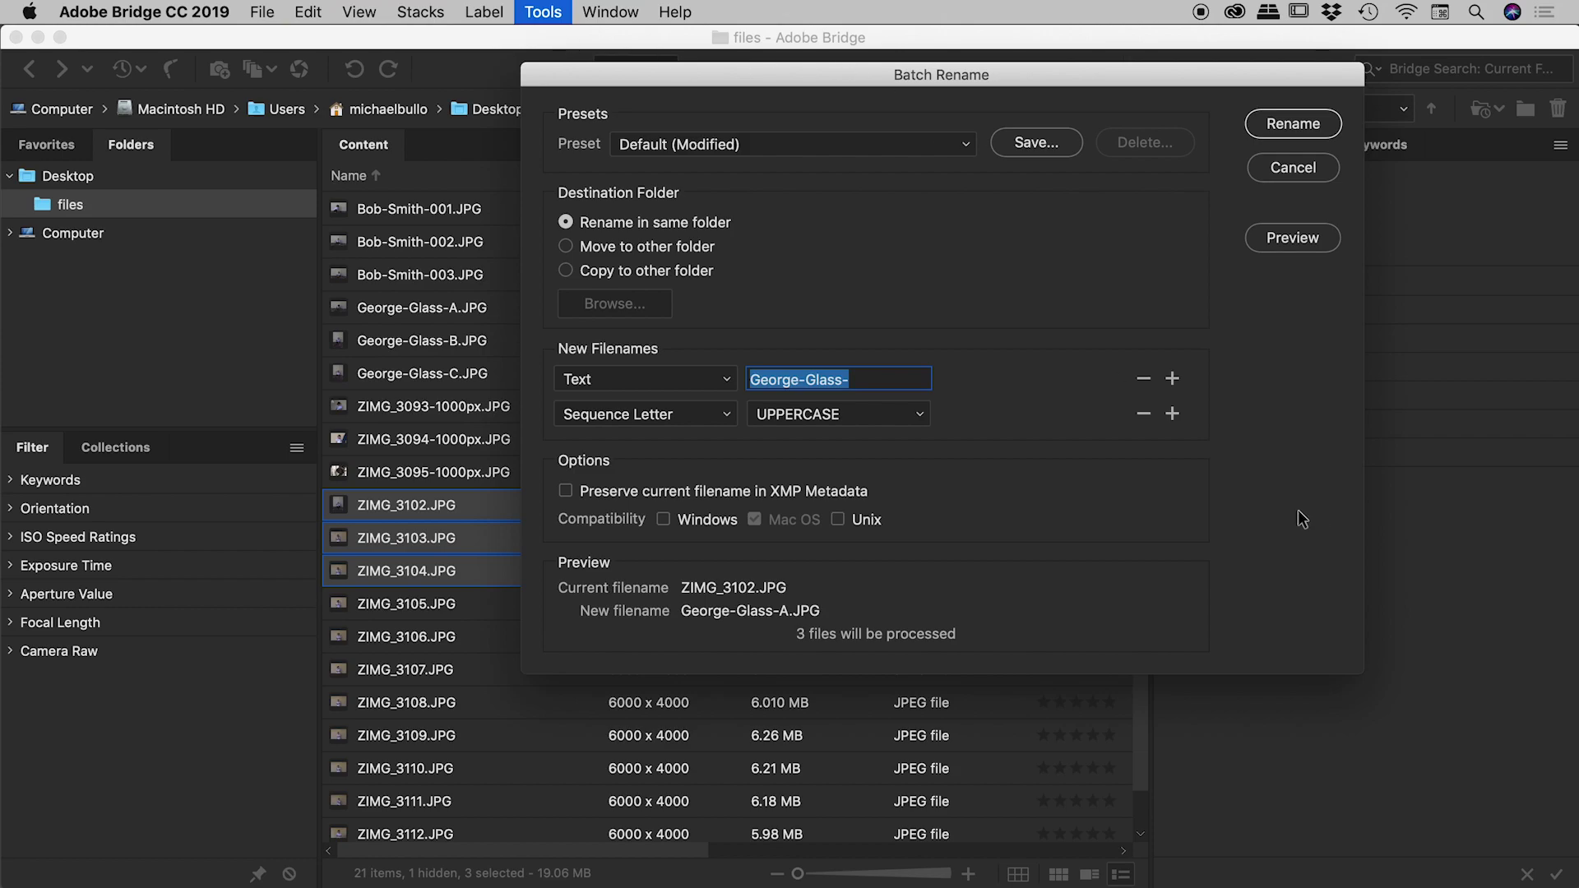
click(1147, 411)
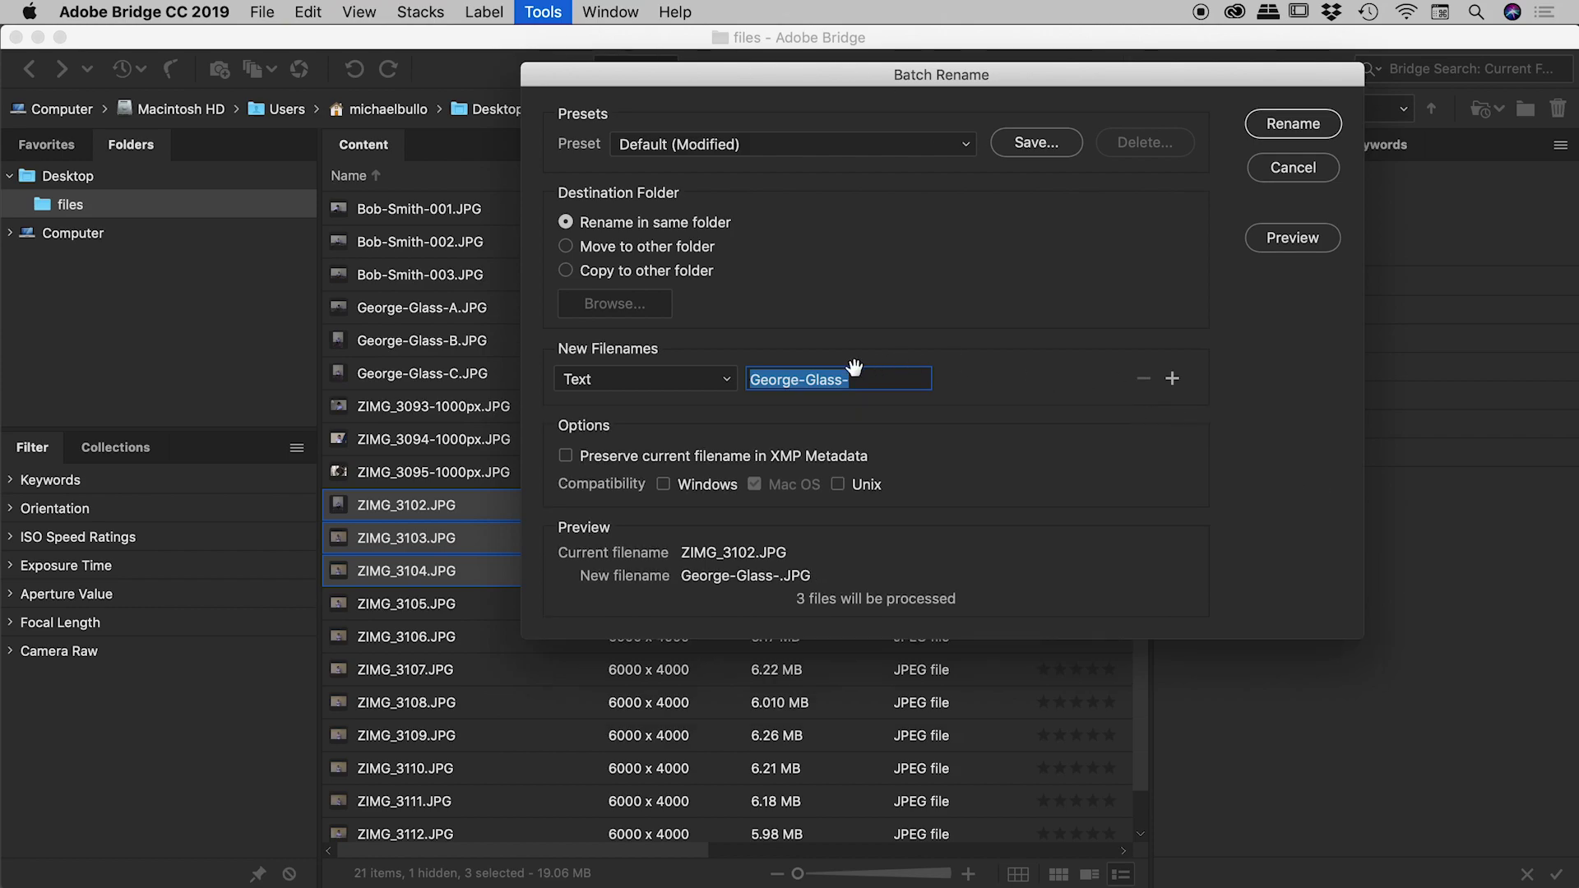
click(723, 379)
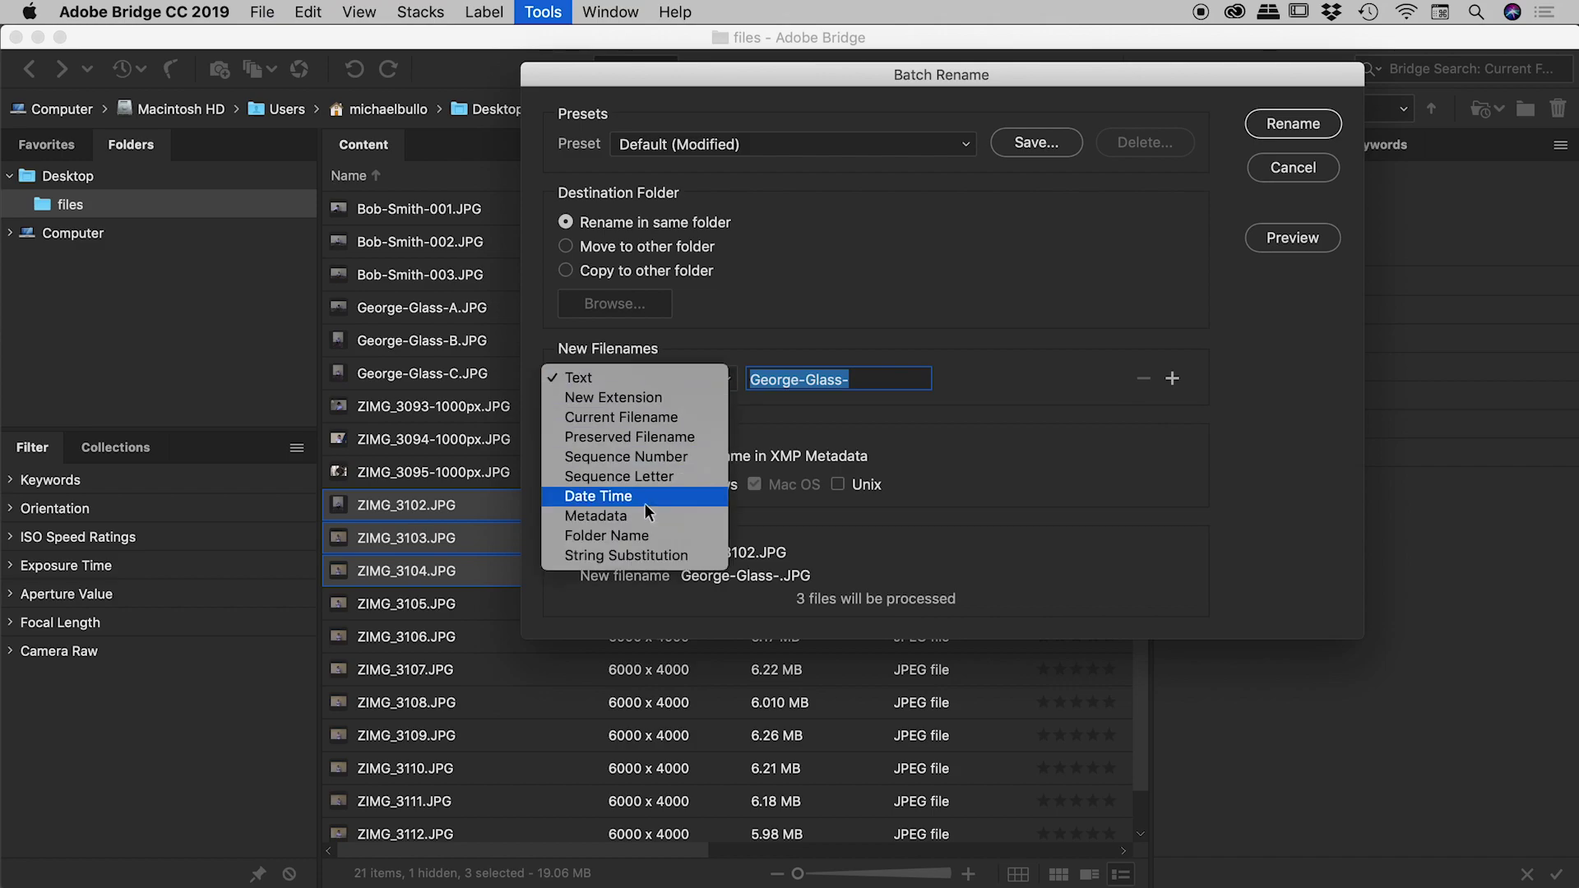
click(645, 497)
click(695, 380)
click(663, 398)
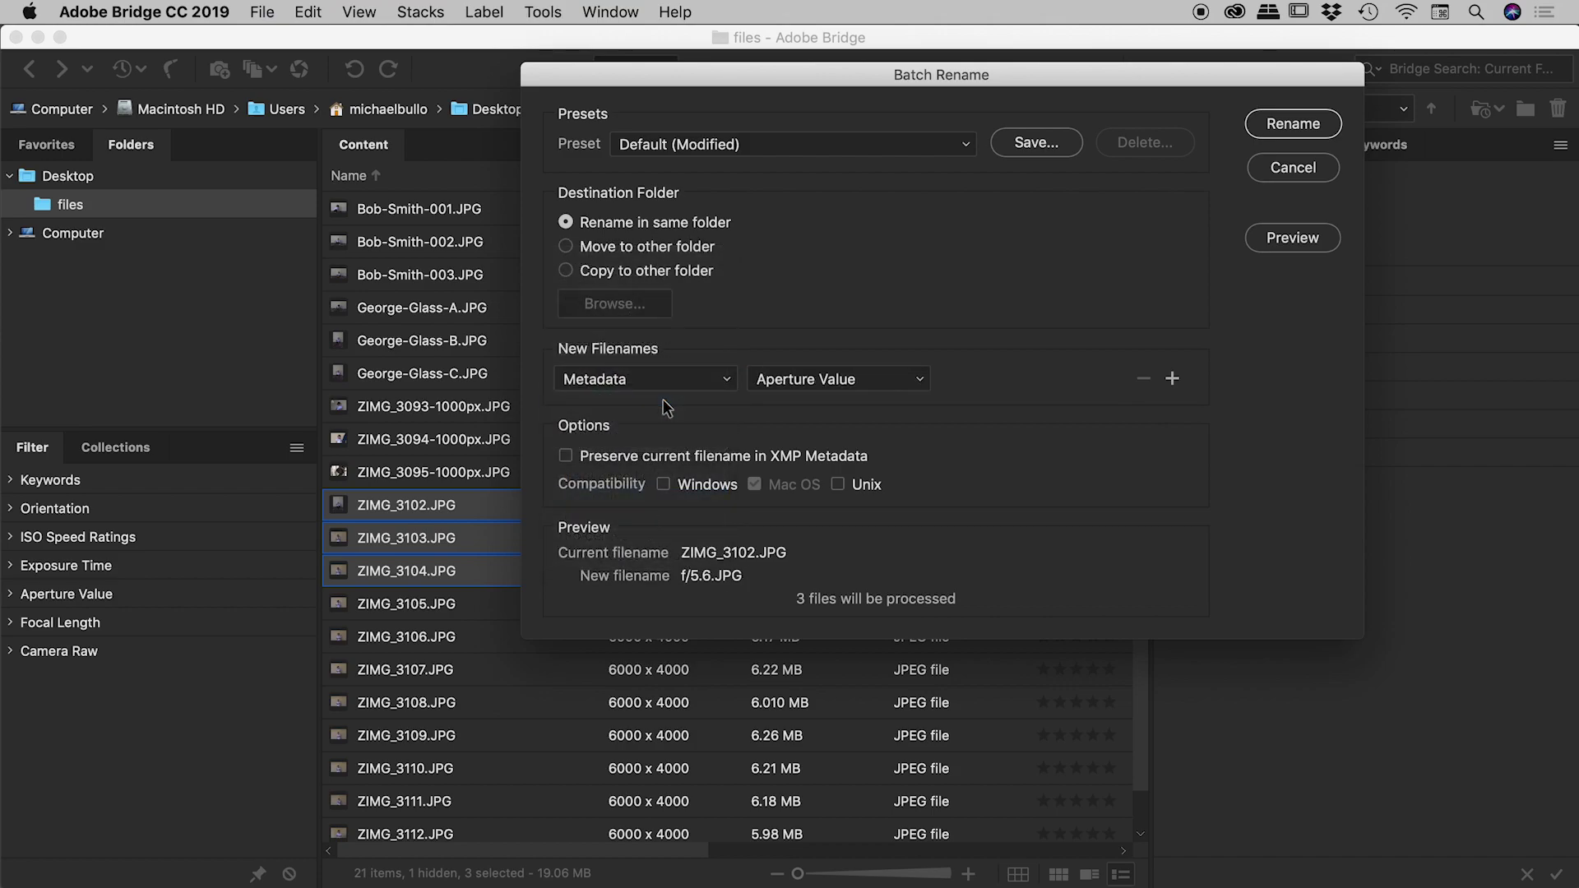
click(922, 380)
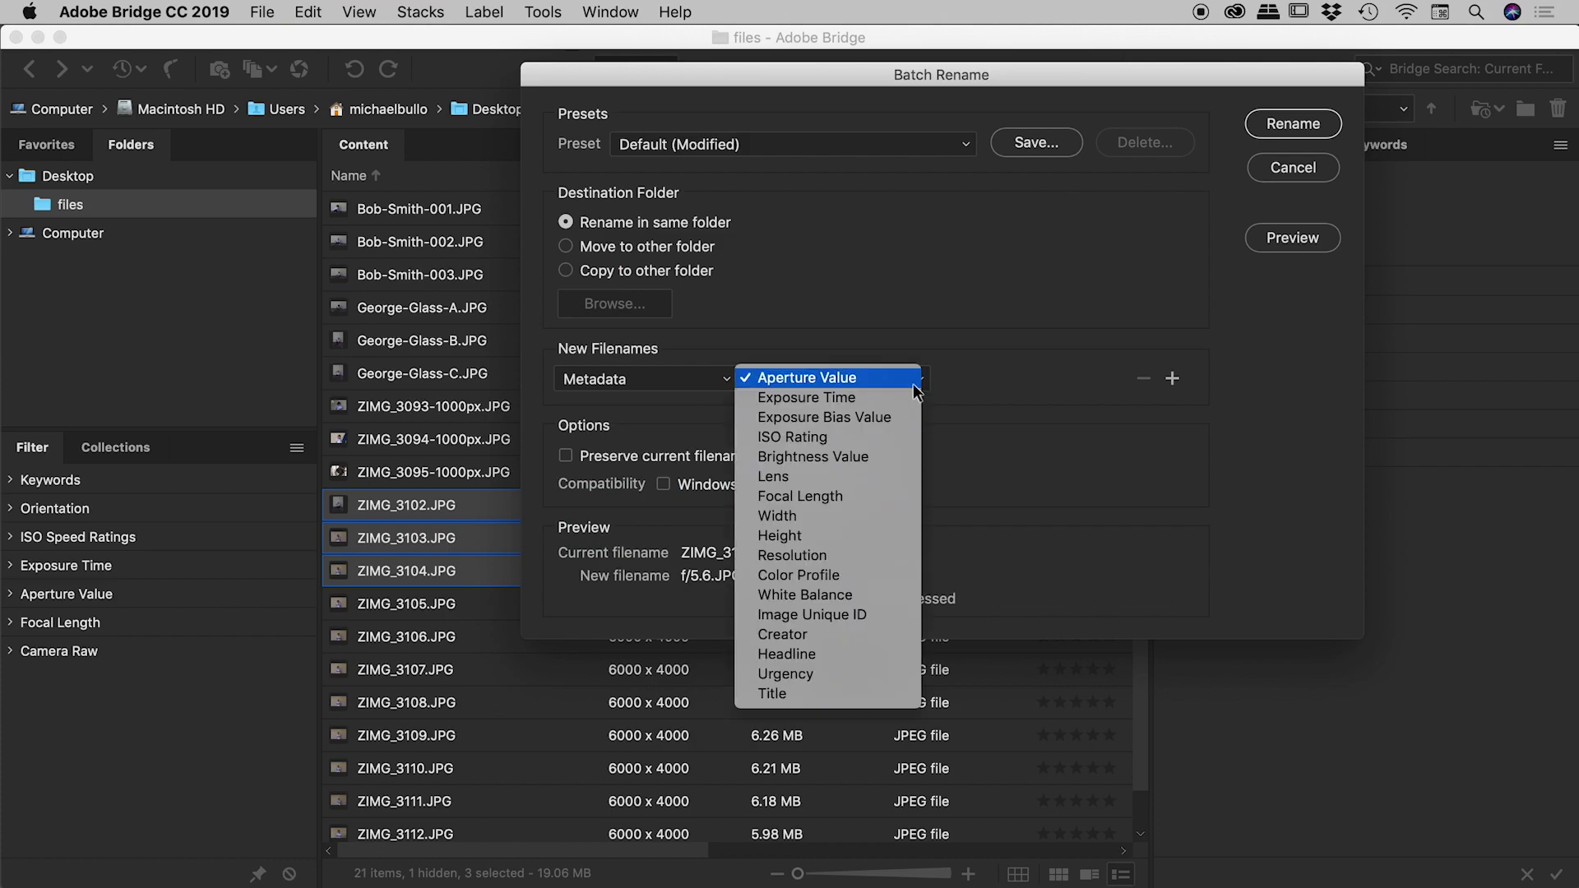
click(839, 693)
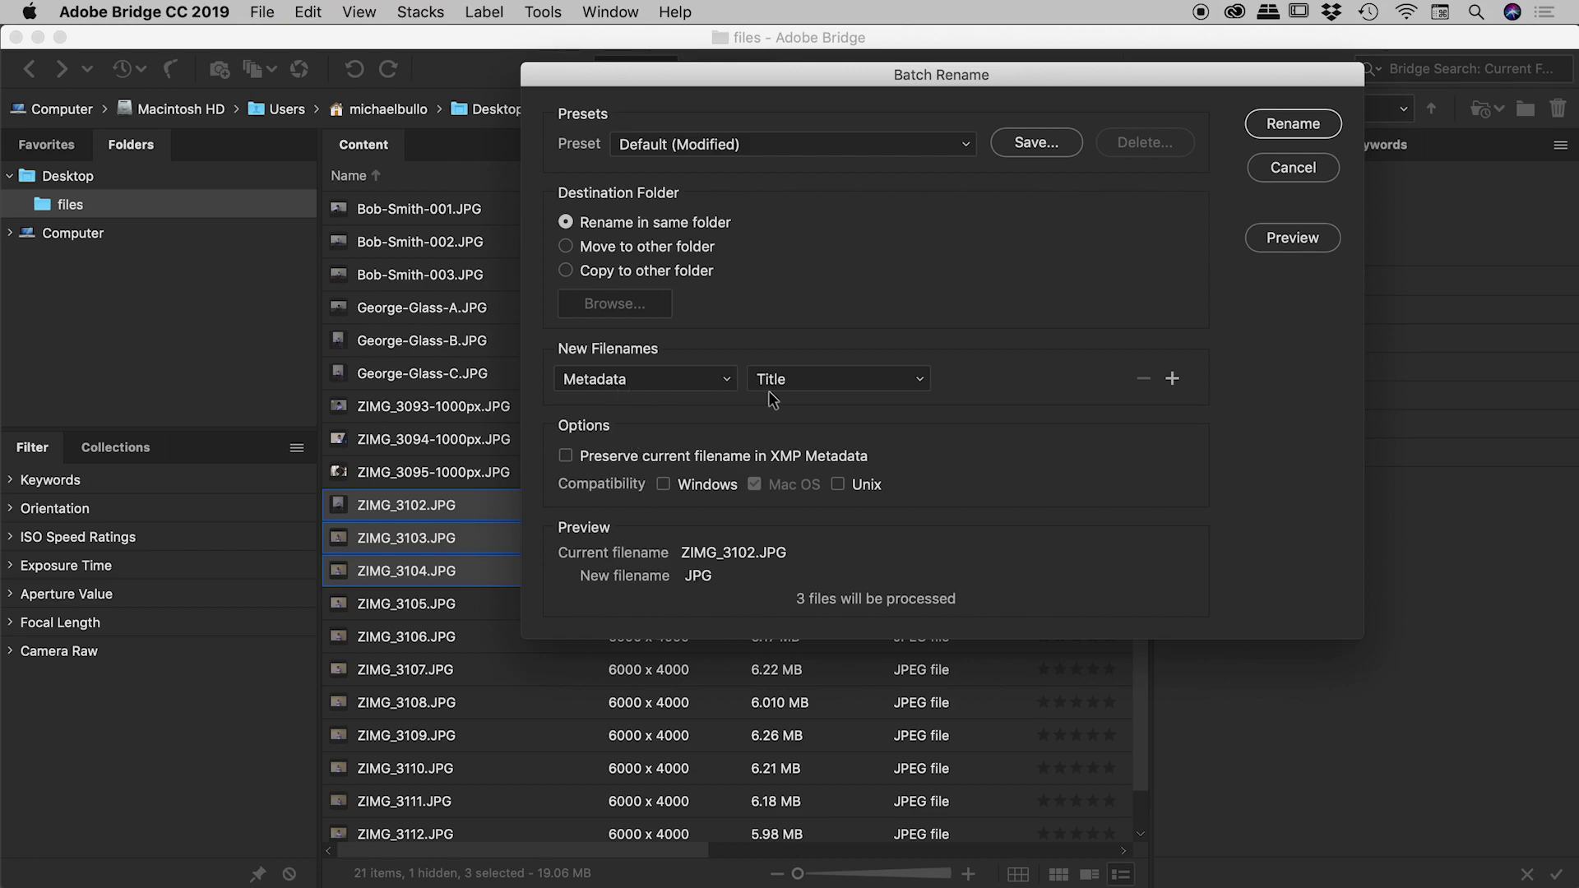
click(1294, 167)
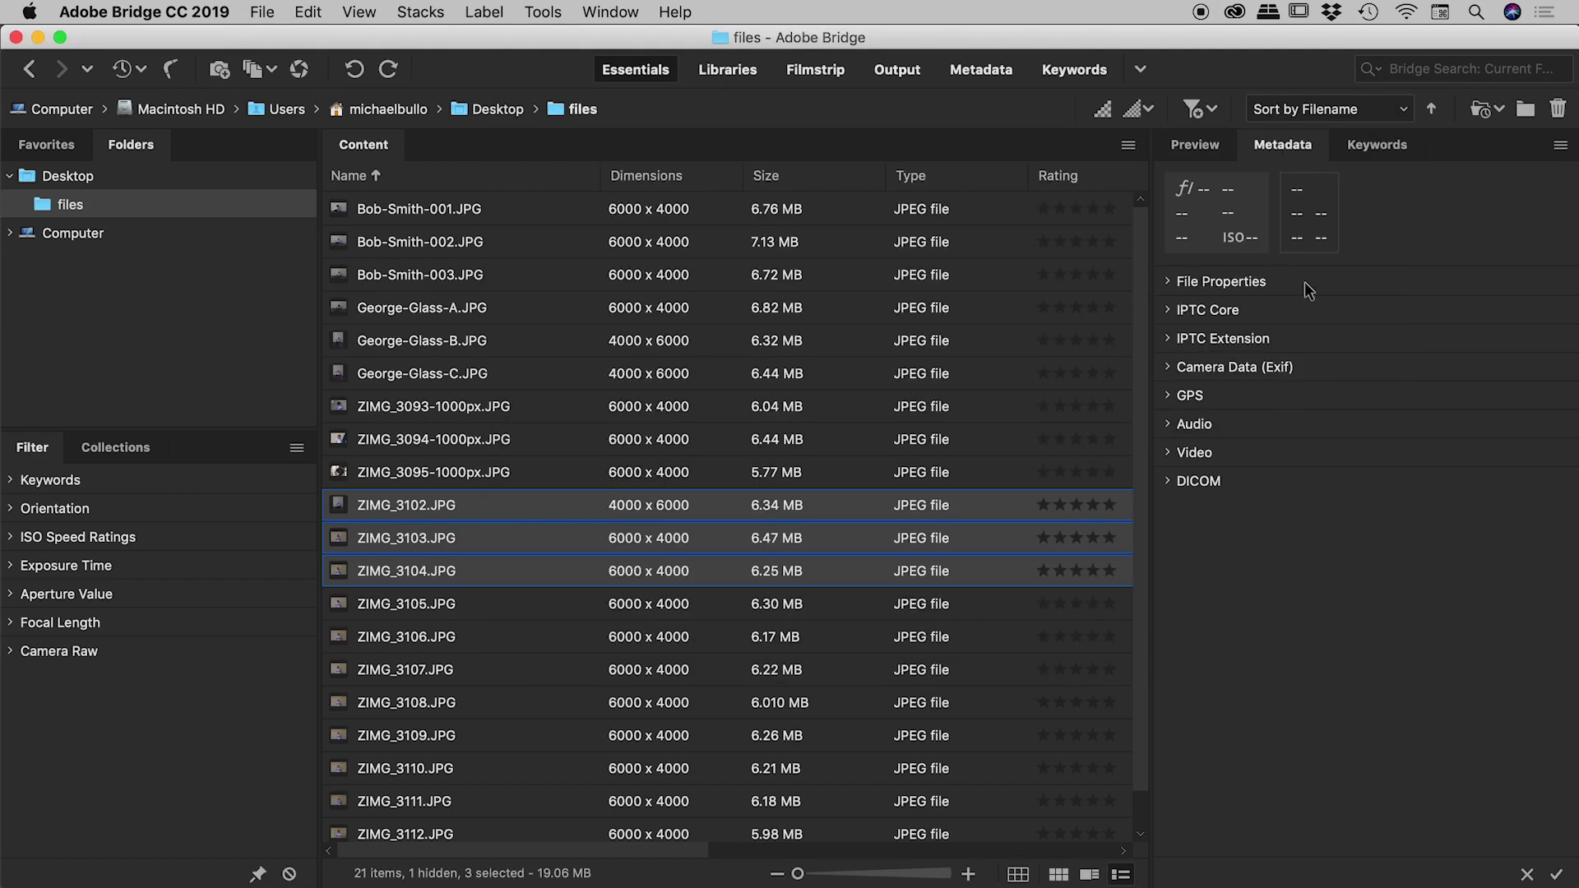
Step: Select only ZIMG_3102 and expand IPTC Core metadata down to its empty Title field
click(520, 505)
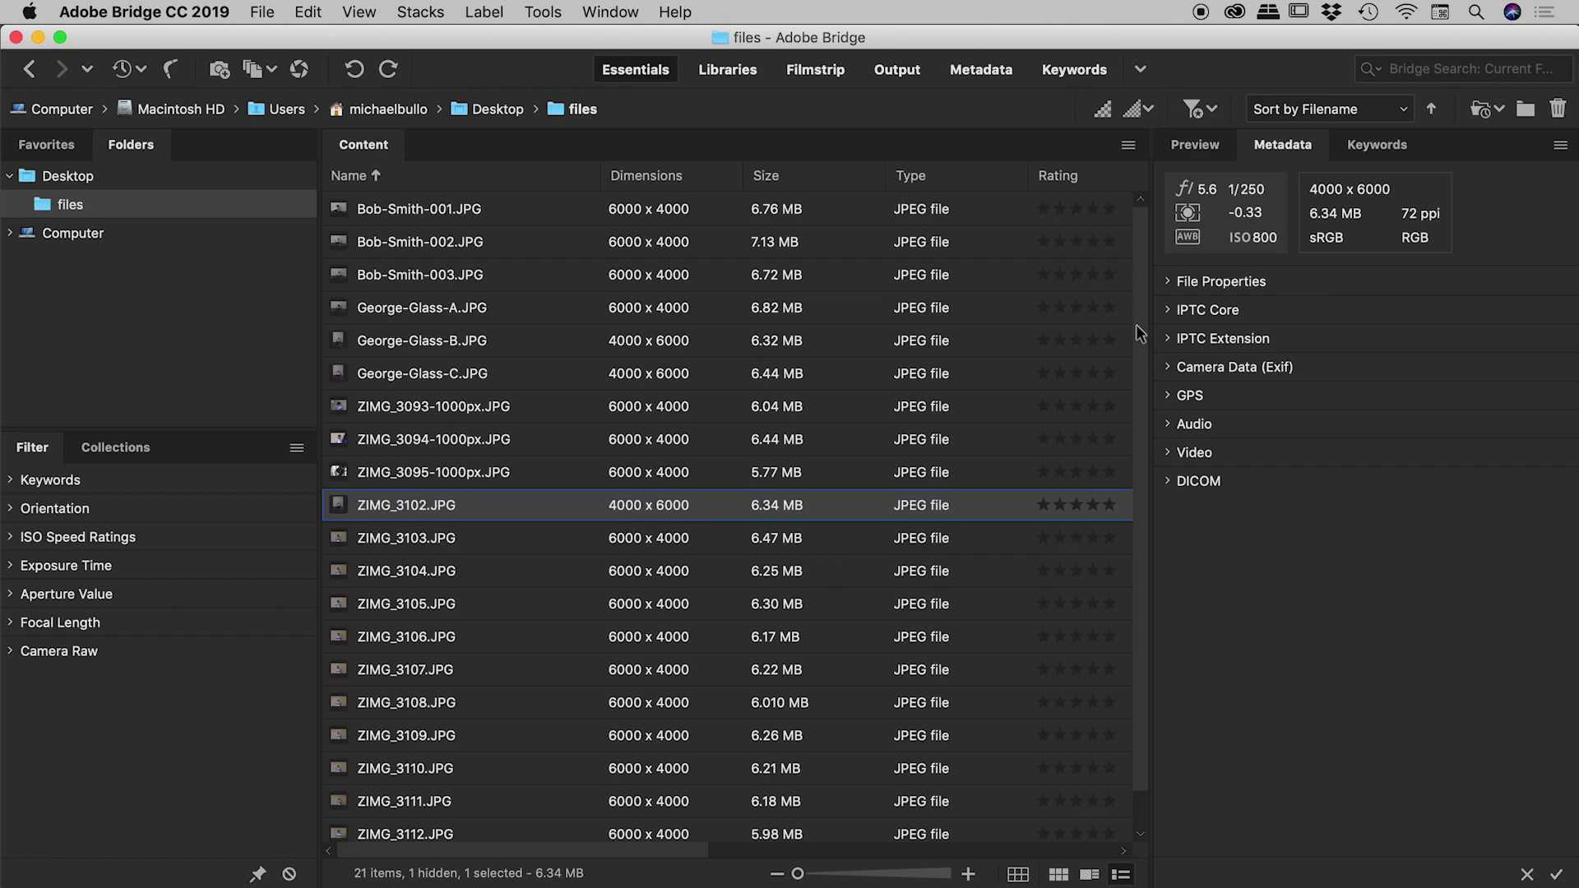
click(1166, 282)
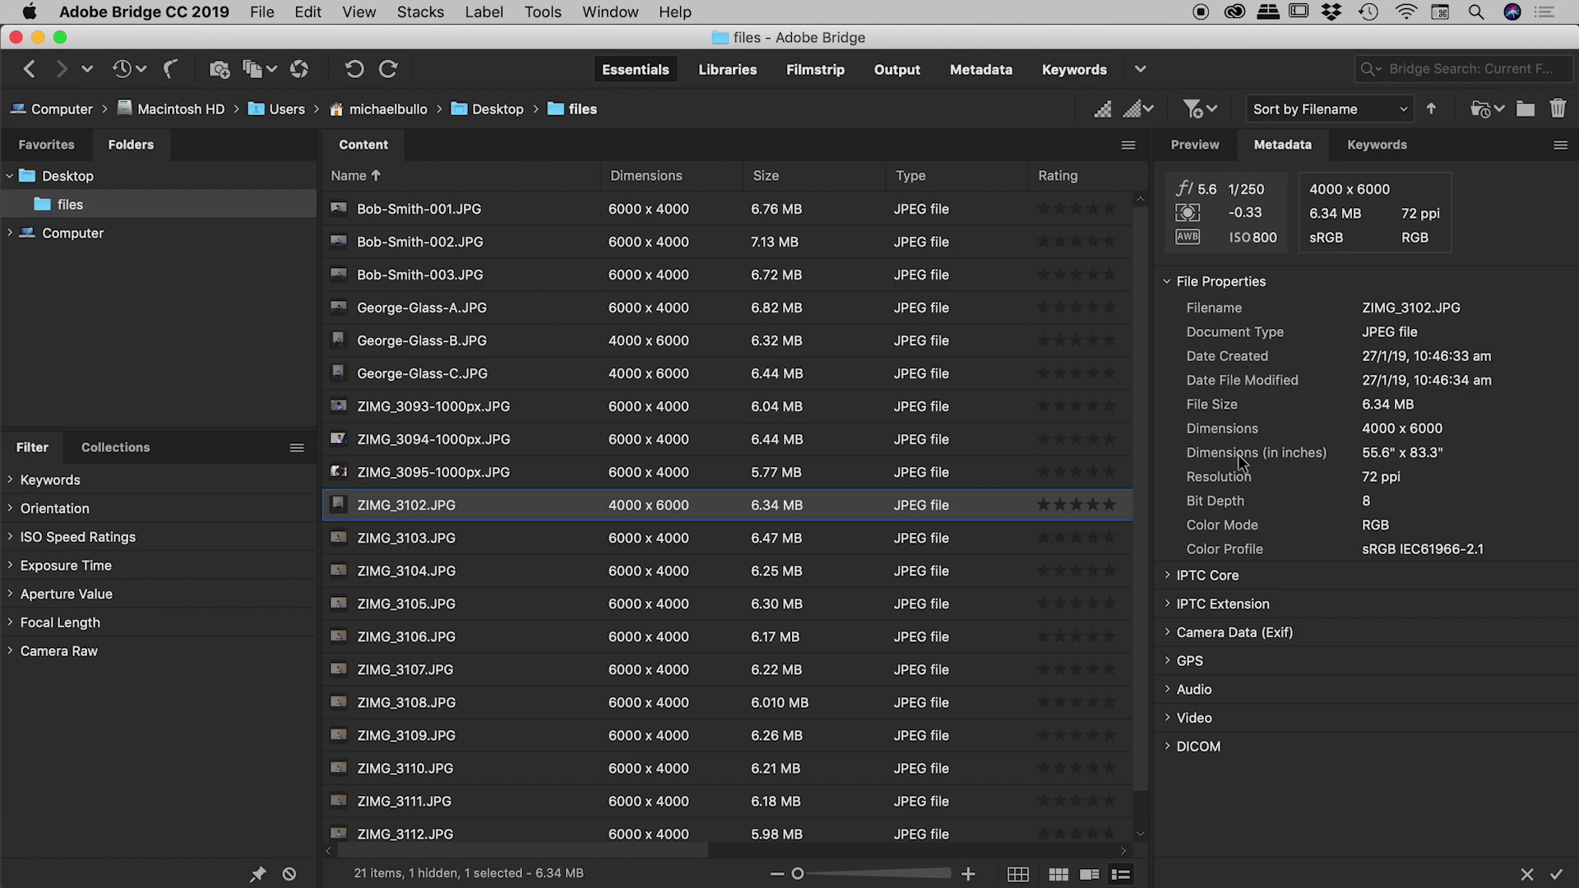
click(1168, 281)
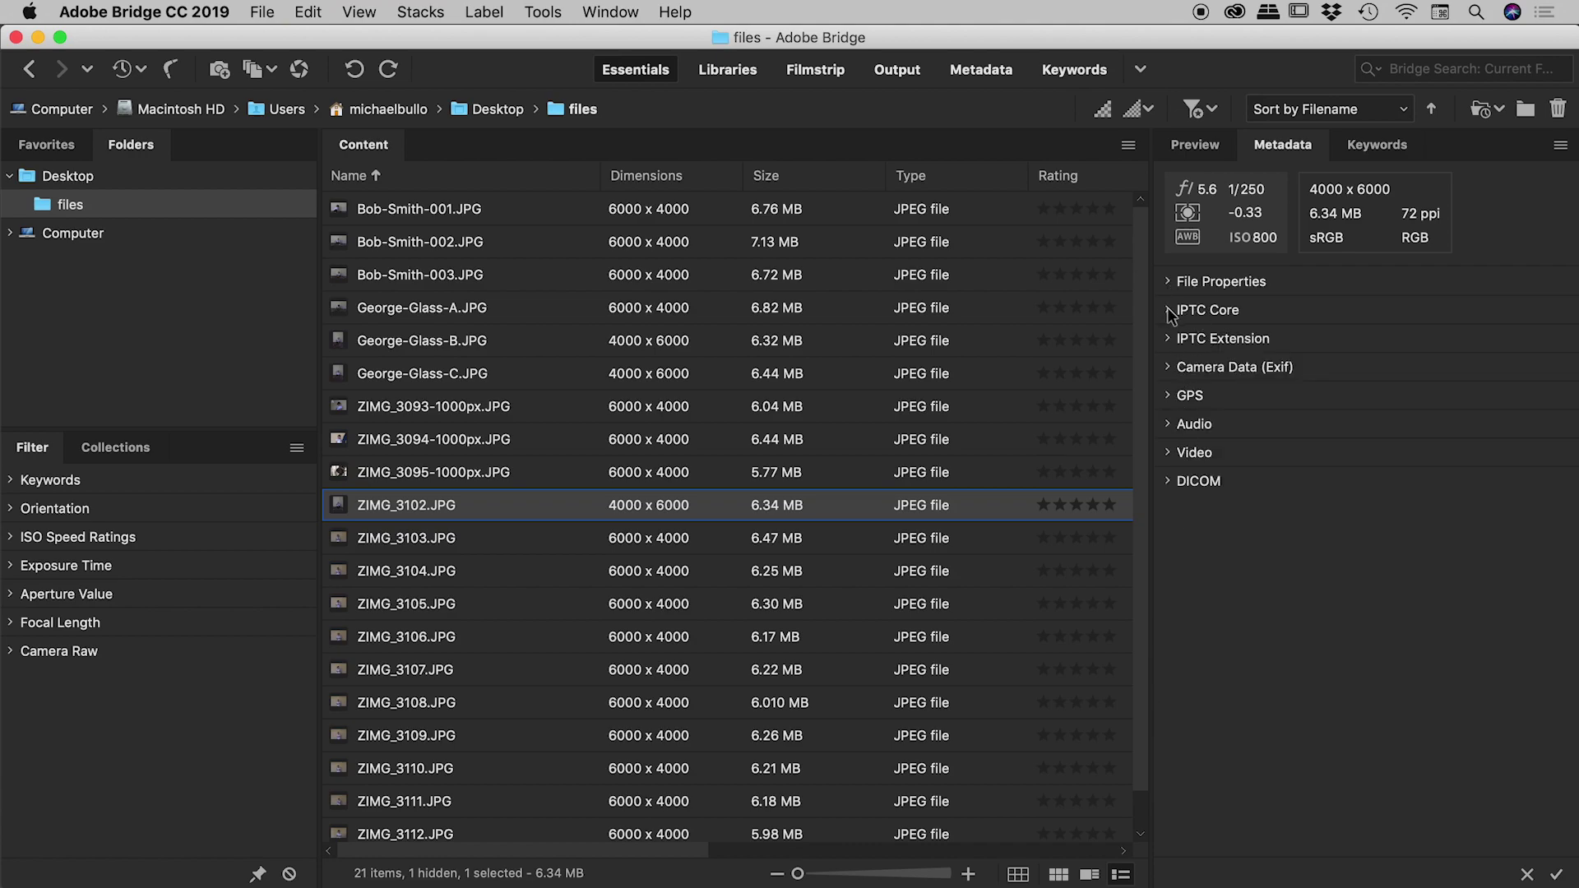
click(1185, 311)
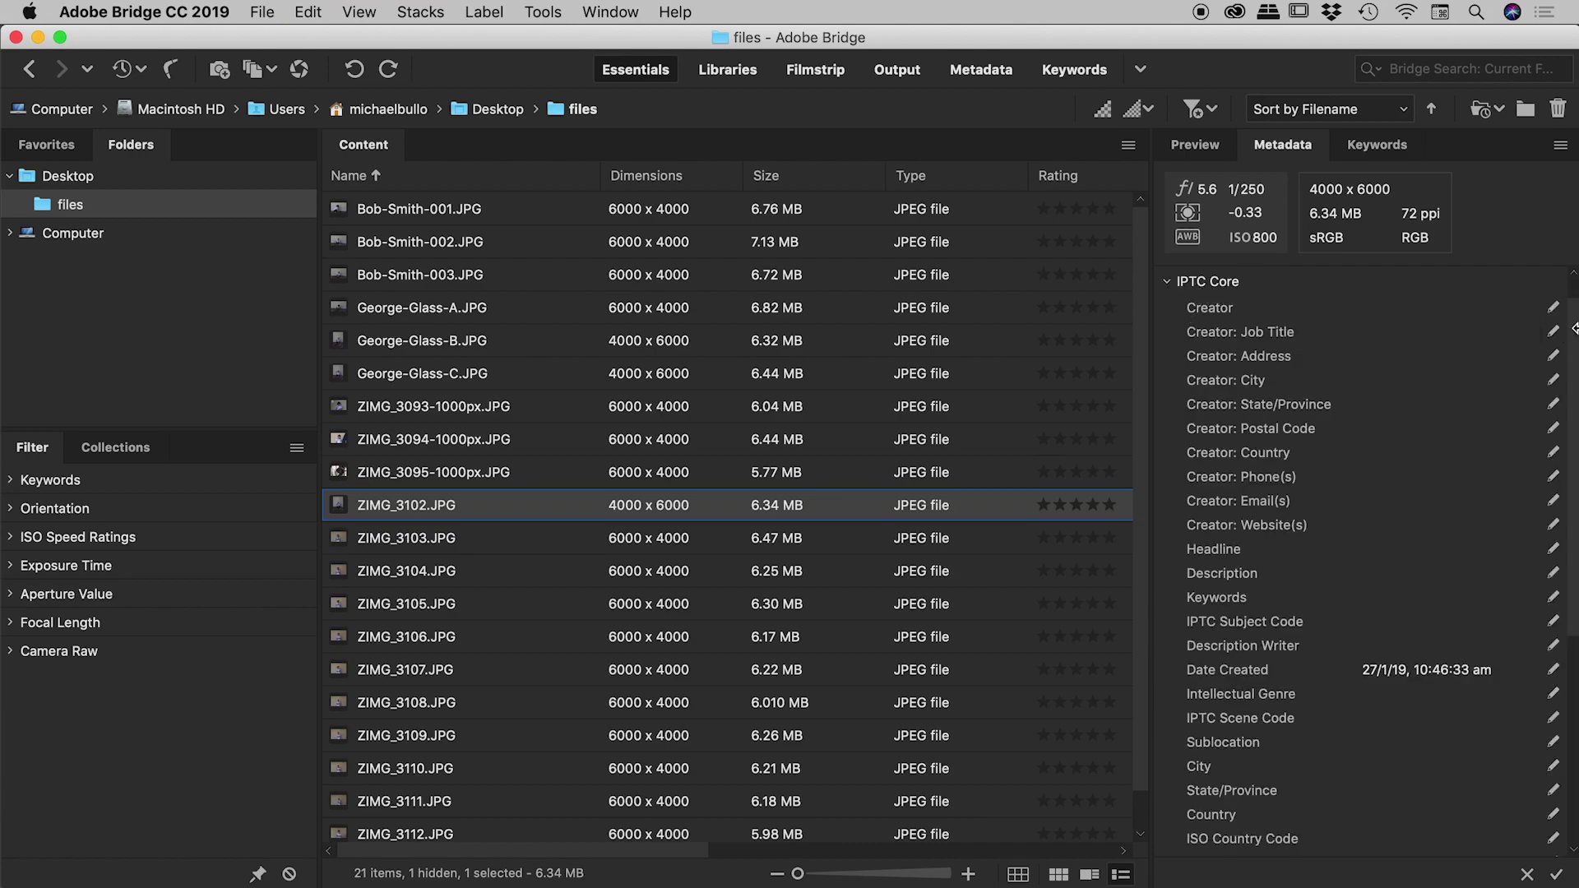
drag(1573, 352, 1574, 398)
scroll(1224, 560, down, 5)
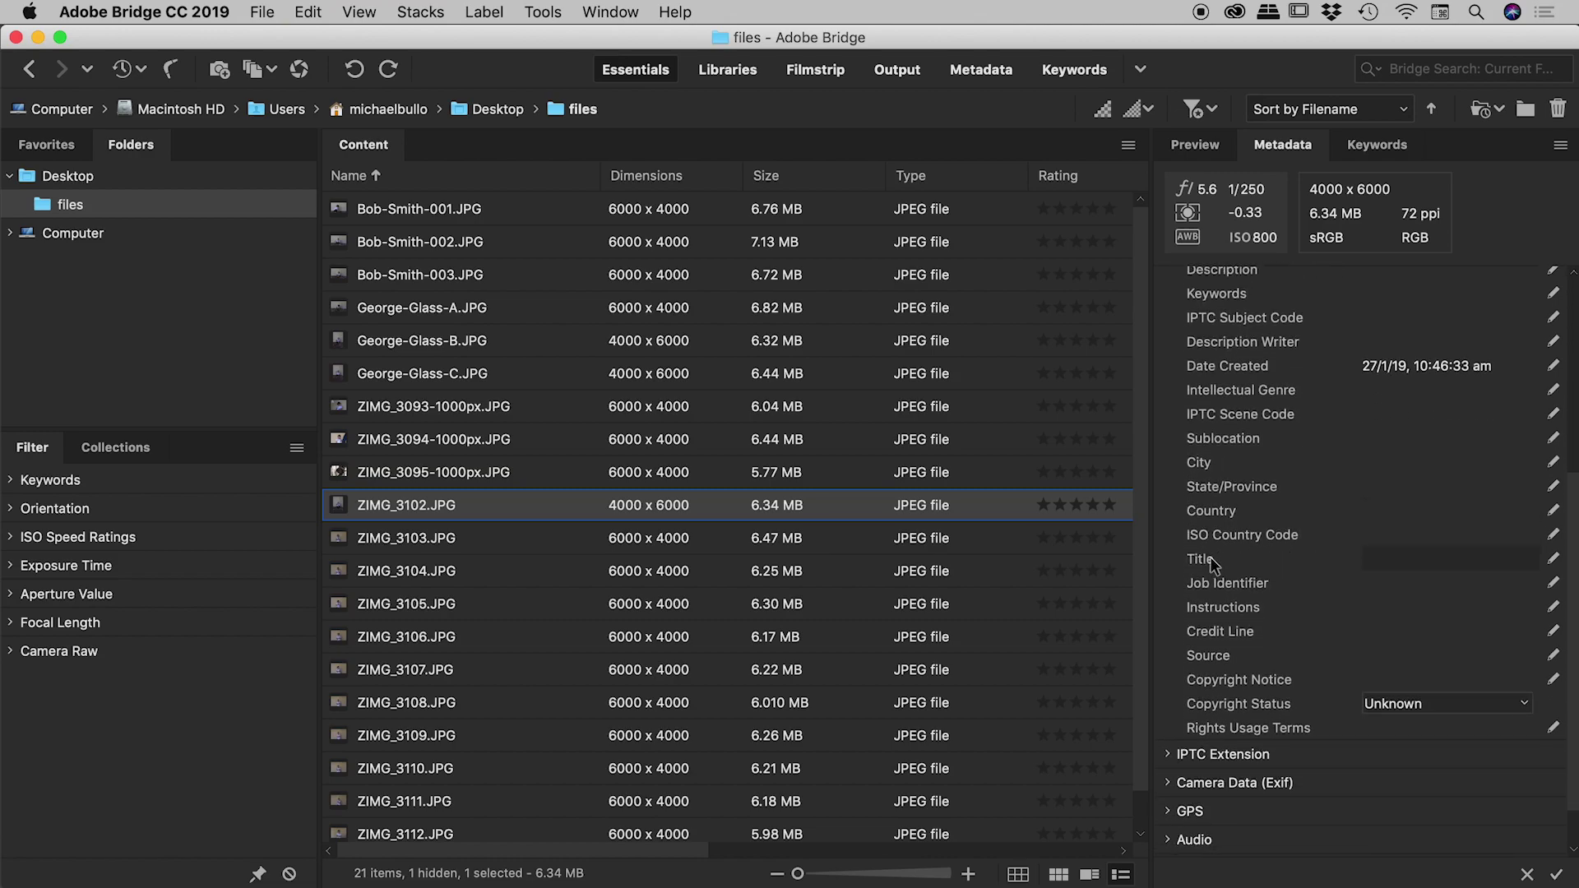
Step: Title ZIMG_3102 'Bert', ZIMG_3103 'Ernie' and ZIMG_3104 'Cookie Monster', then check them
click(1408, 557)
text(Bert)
click(456, 539)
click(1409, 554)
text(Ernie)
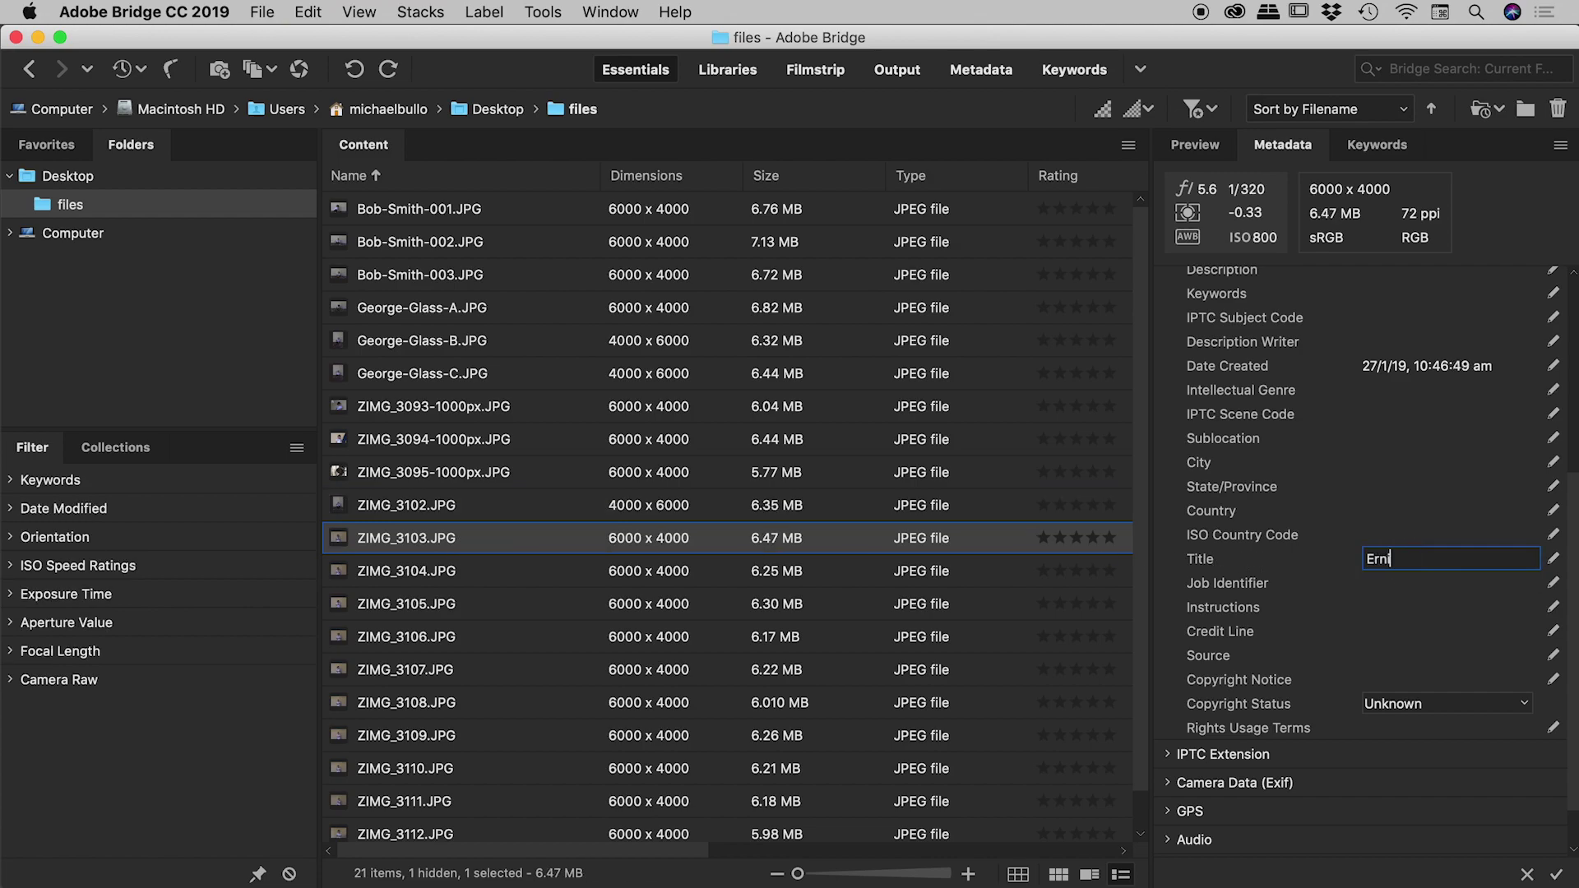
click(417, 573)
click(1421, 561)
text(Cookie )
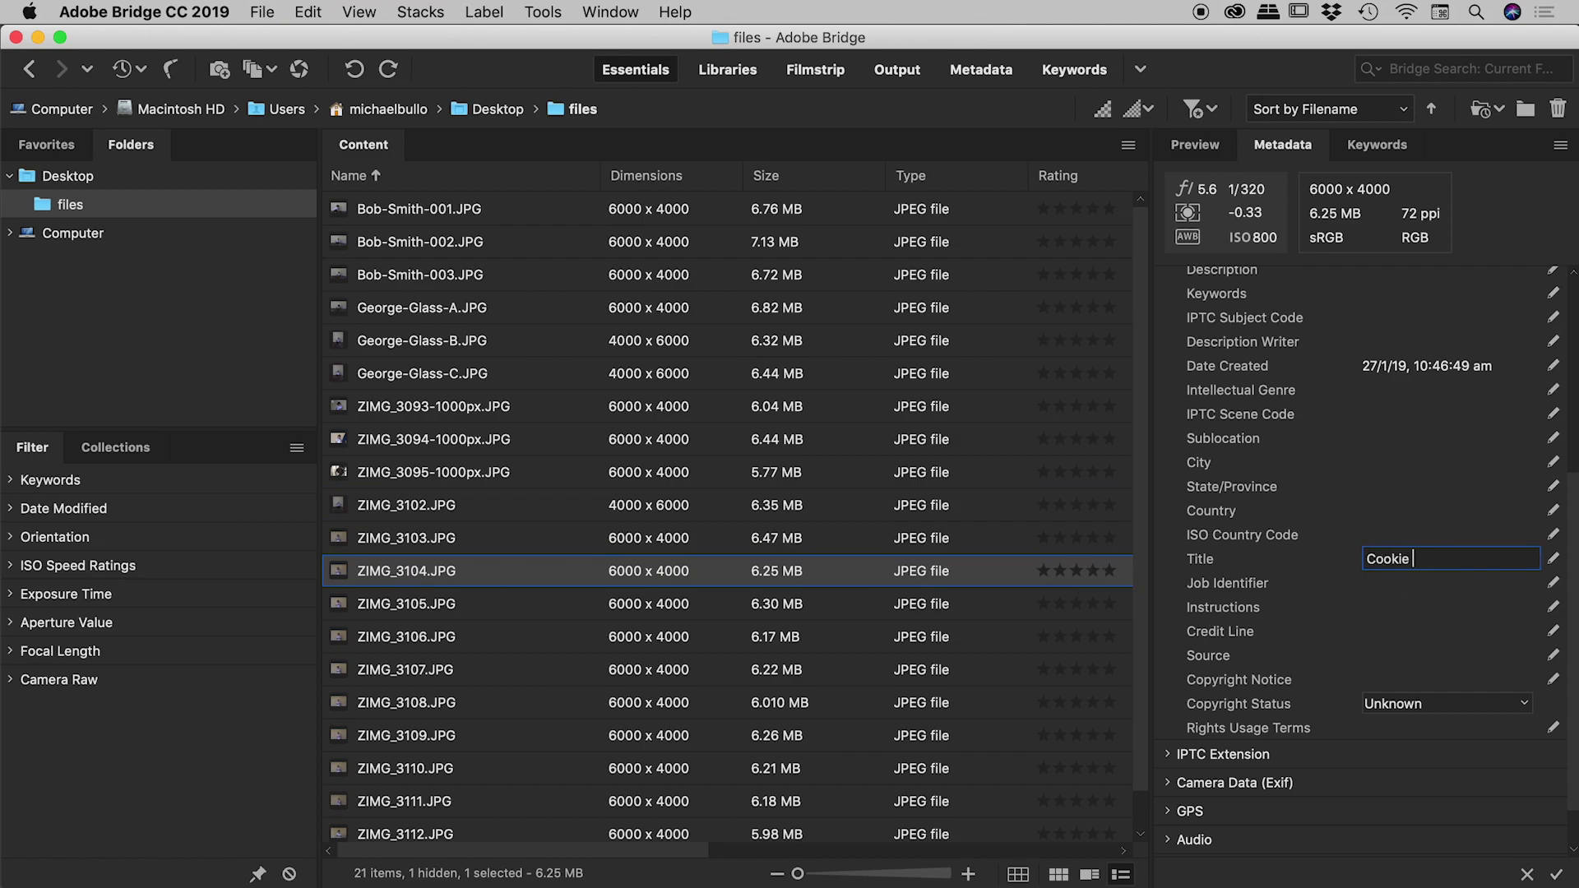
text(Monster)
click(1446, 536)
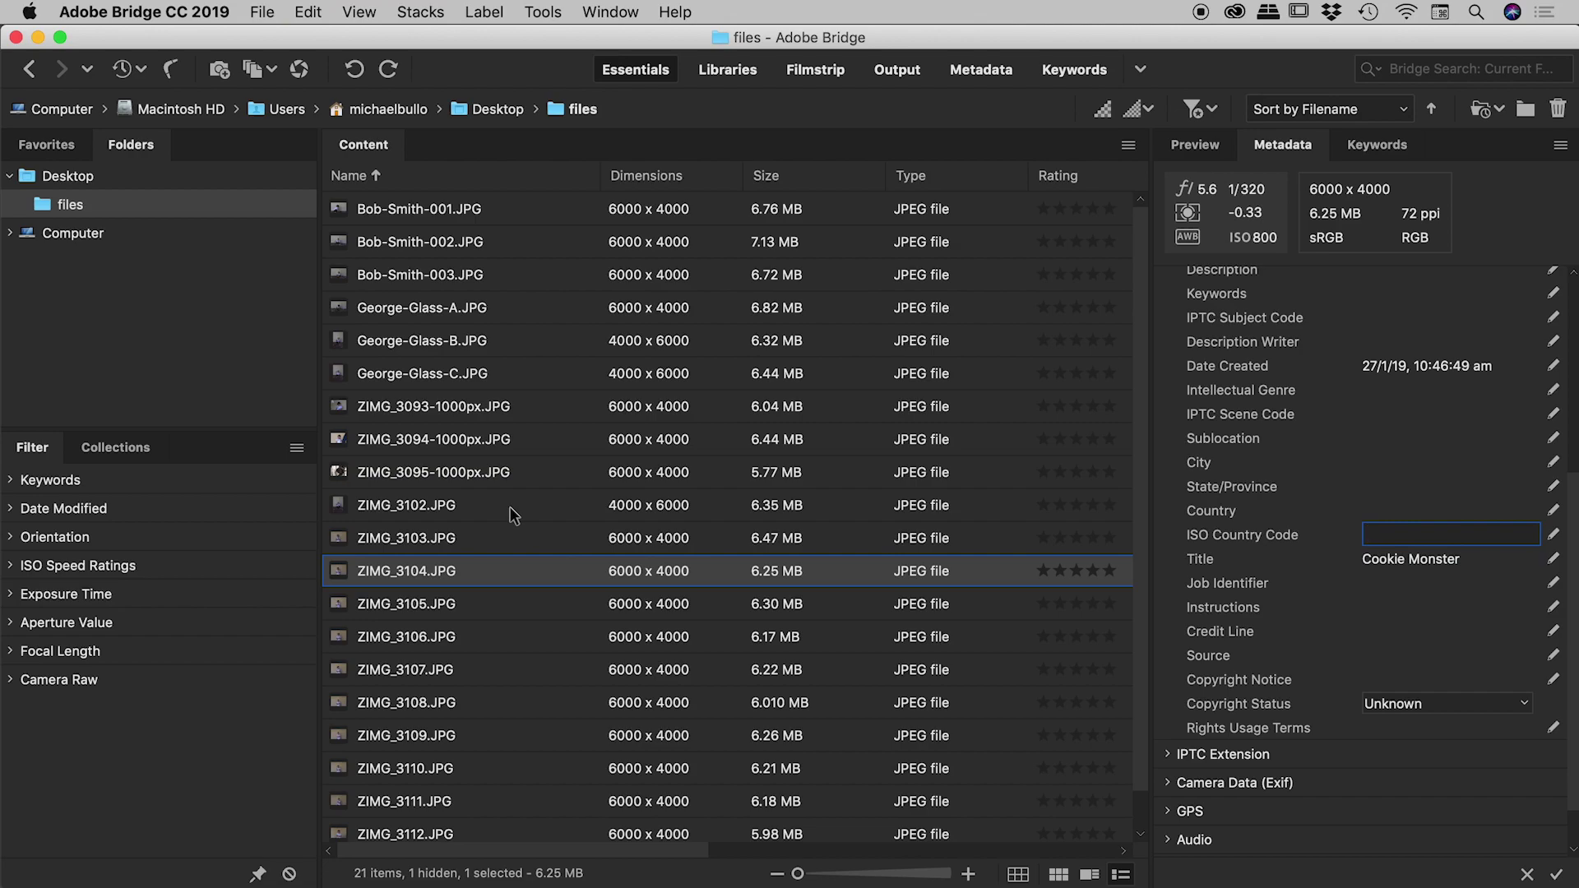
click(456, 538)
click(467, 573)
Step: Batch-rename ZIMG_3102–3104 using their Metadata > Title field, previewing first, so they become Bert, Ernie and Cookie Monster
shift+click(484, 506)
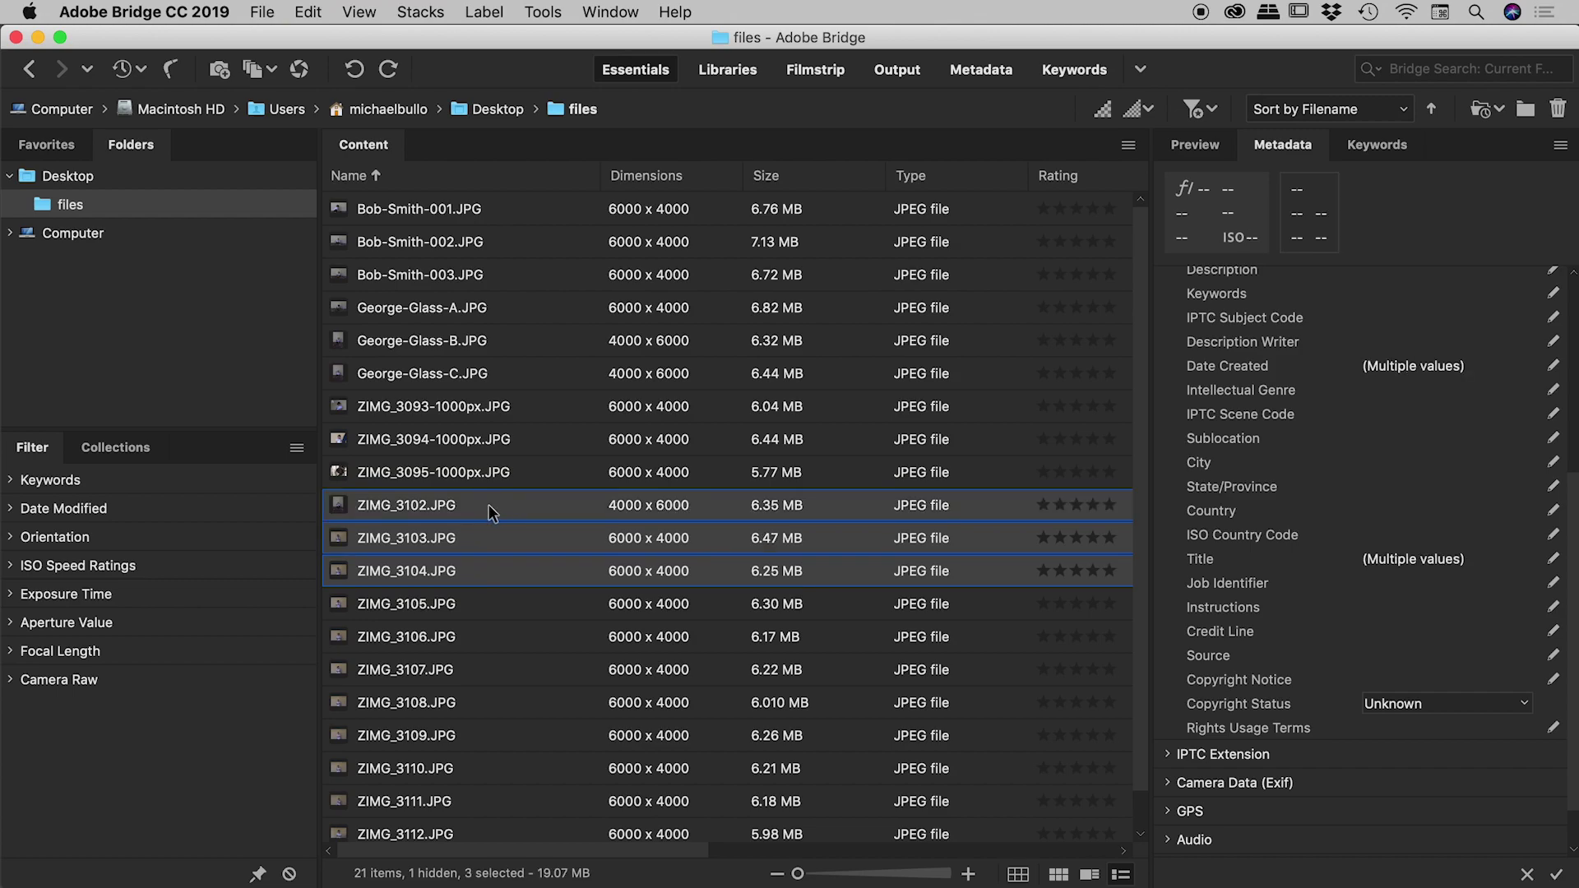
click(543, 12)
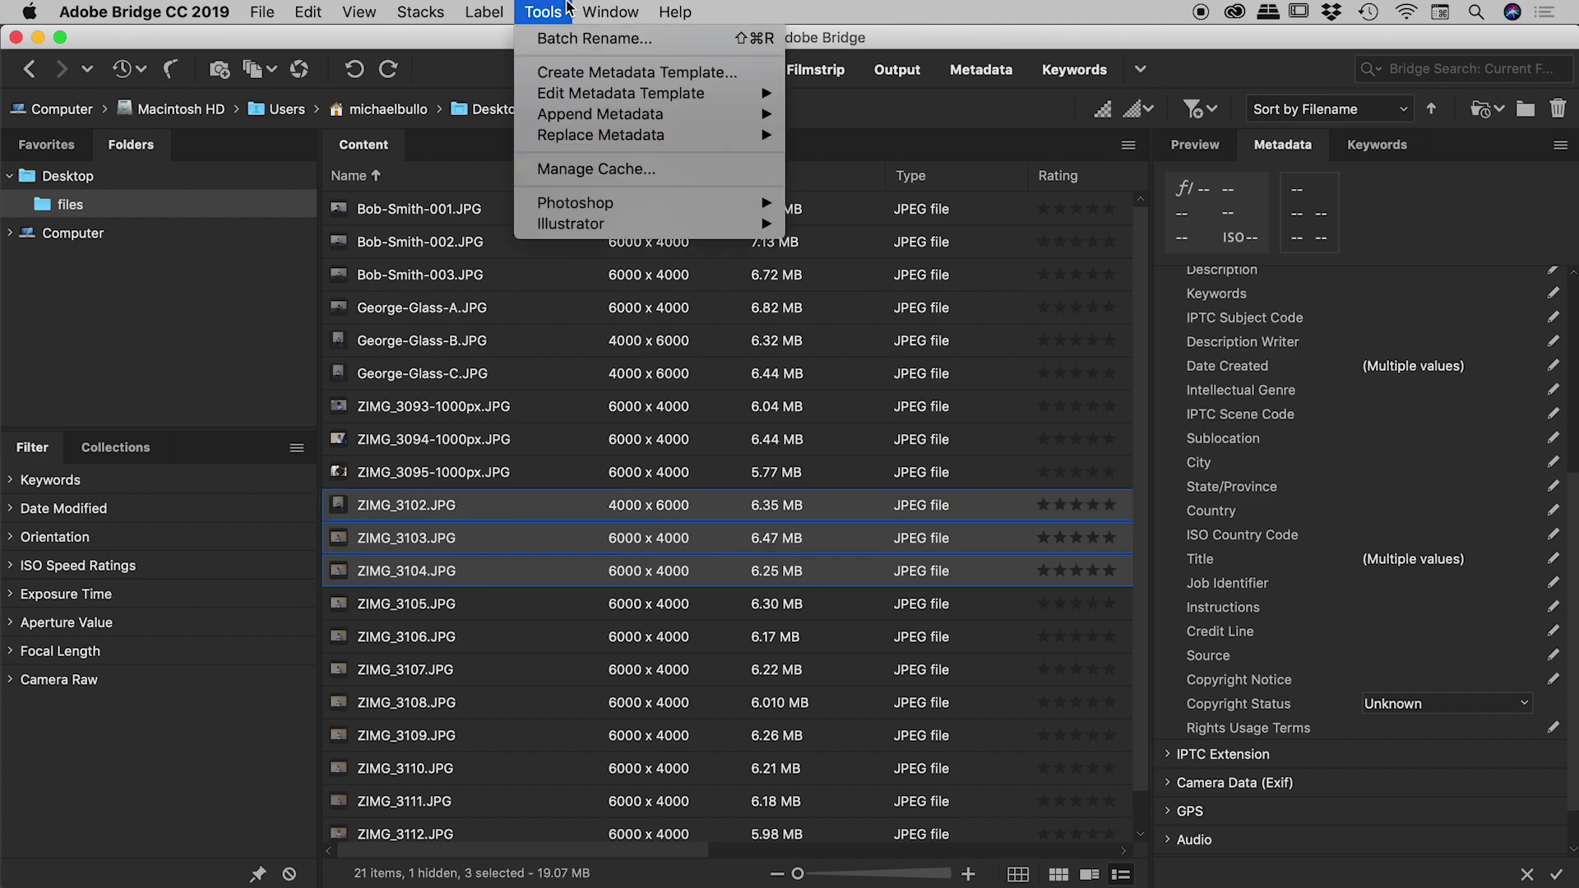
click(594, 38)
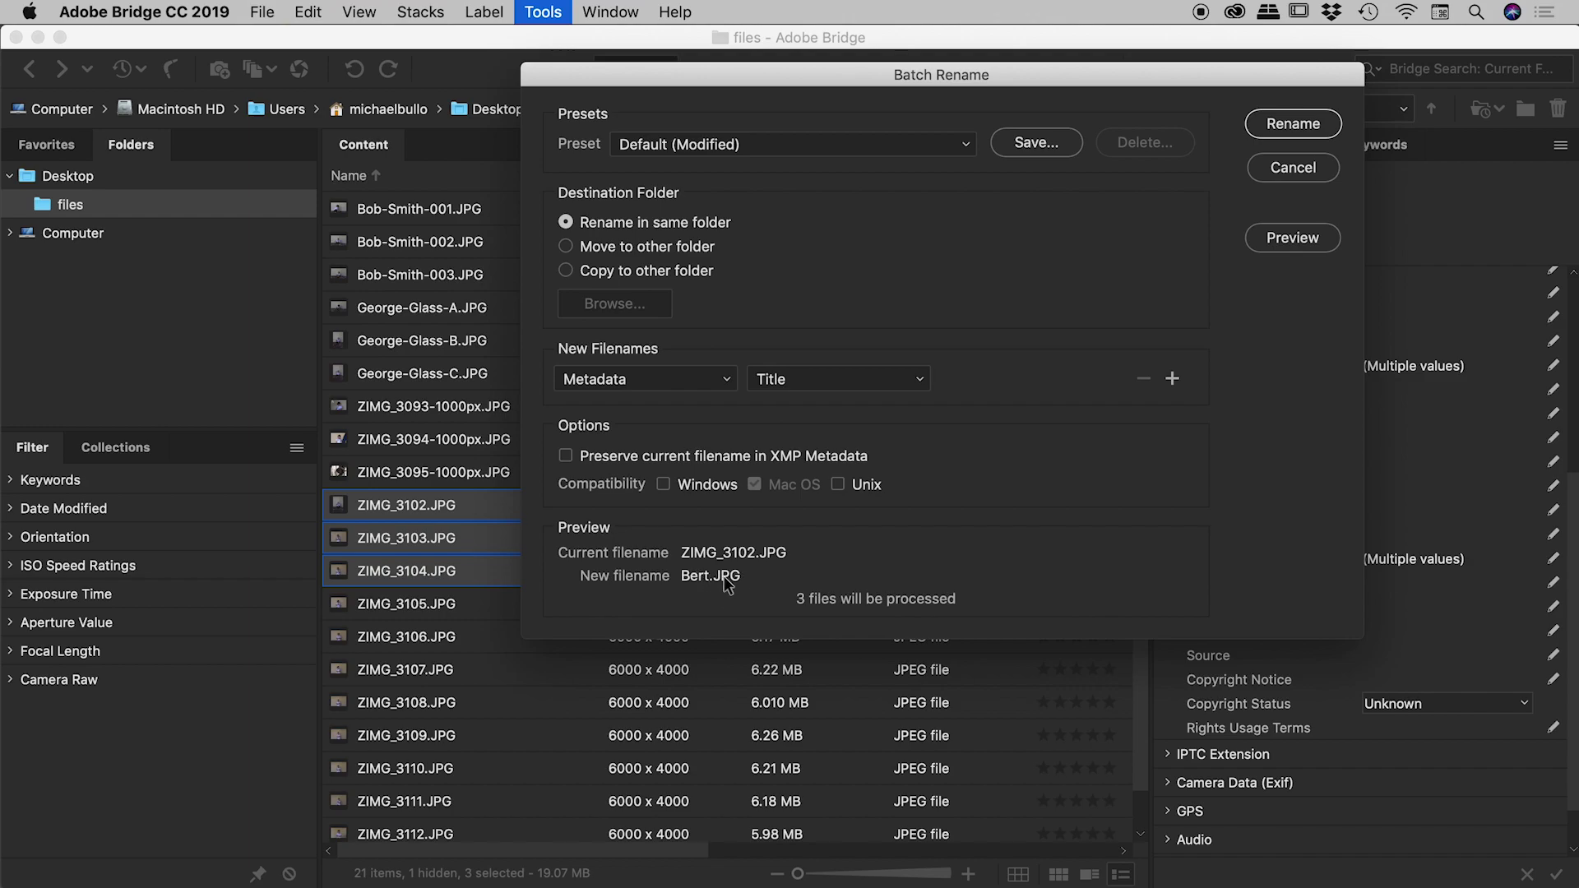
click(1279, 245)
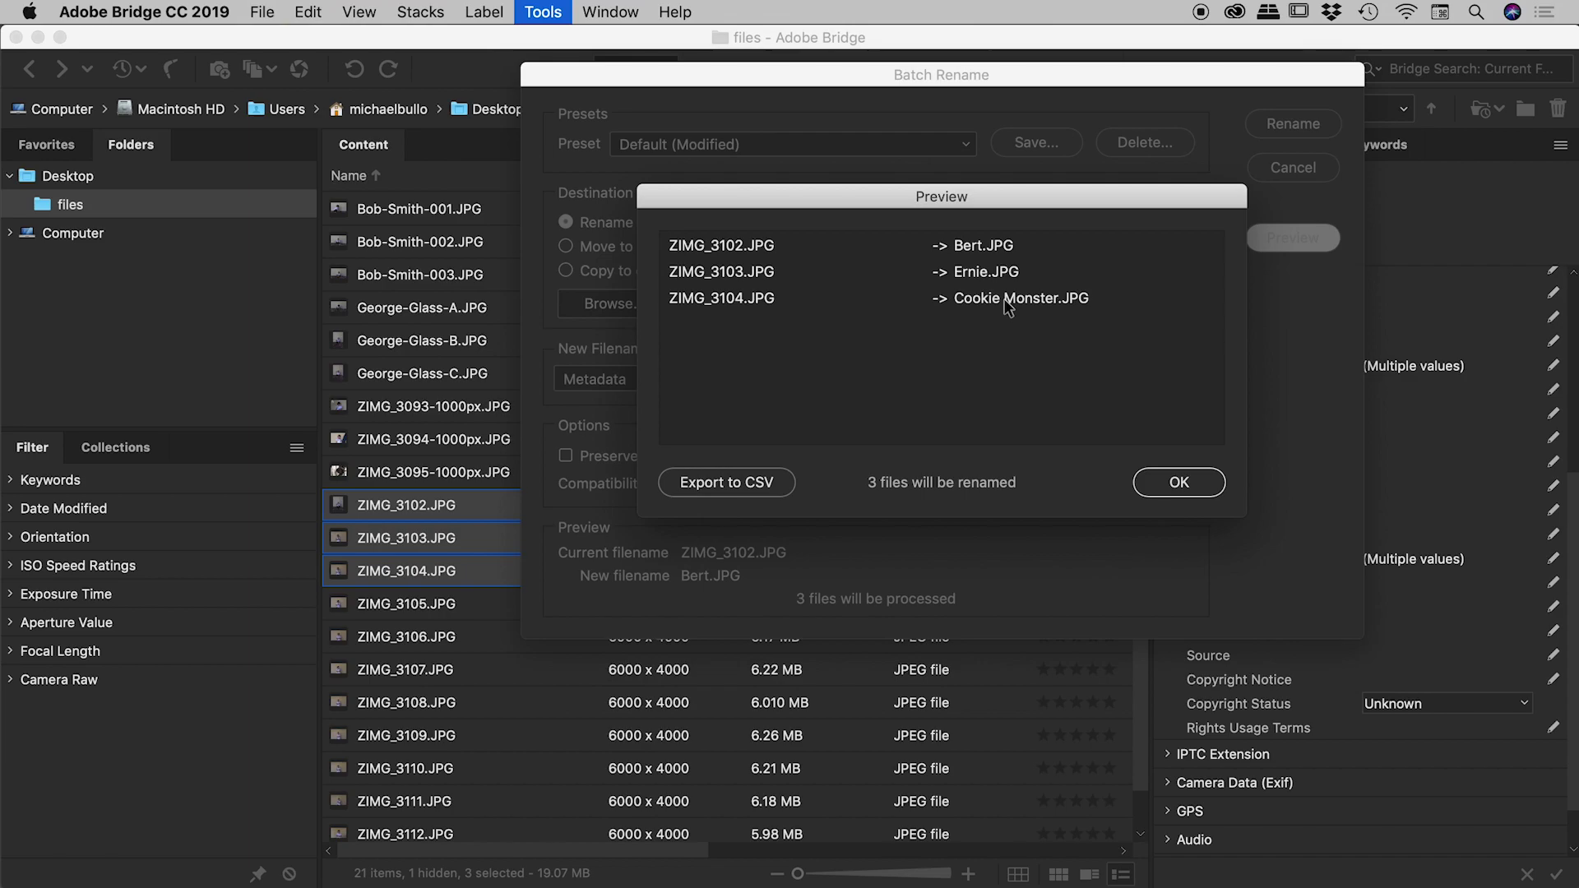
click(1168, 485)
click(1293, 124)
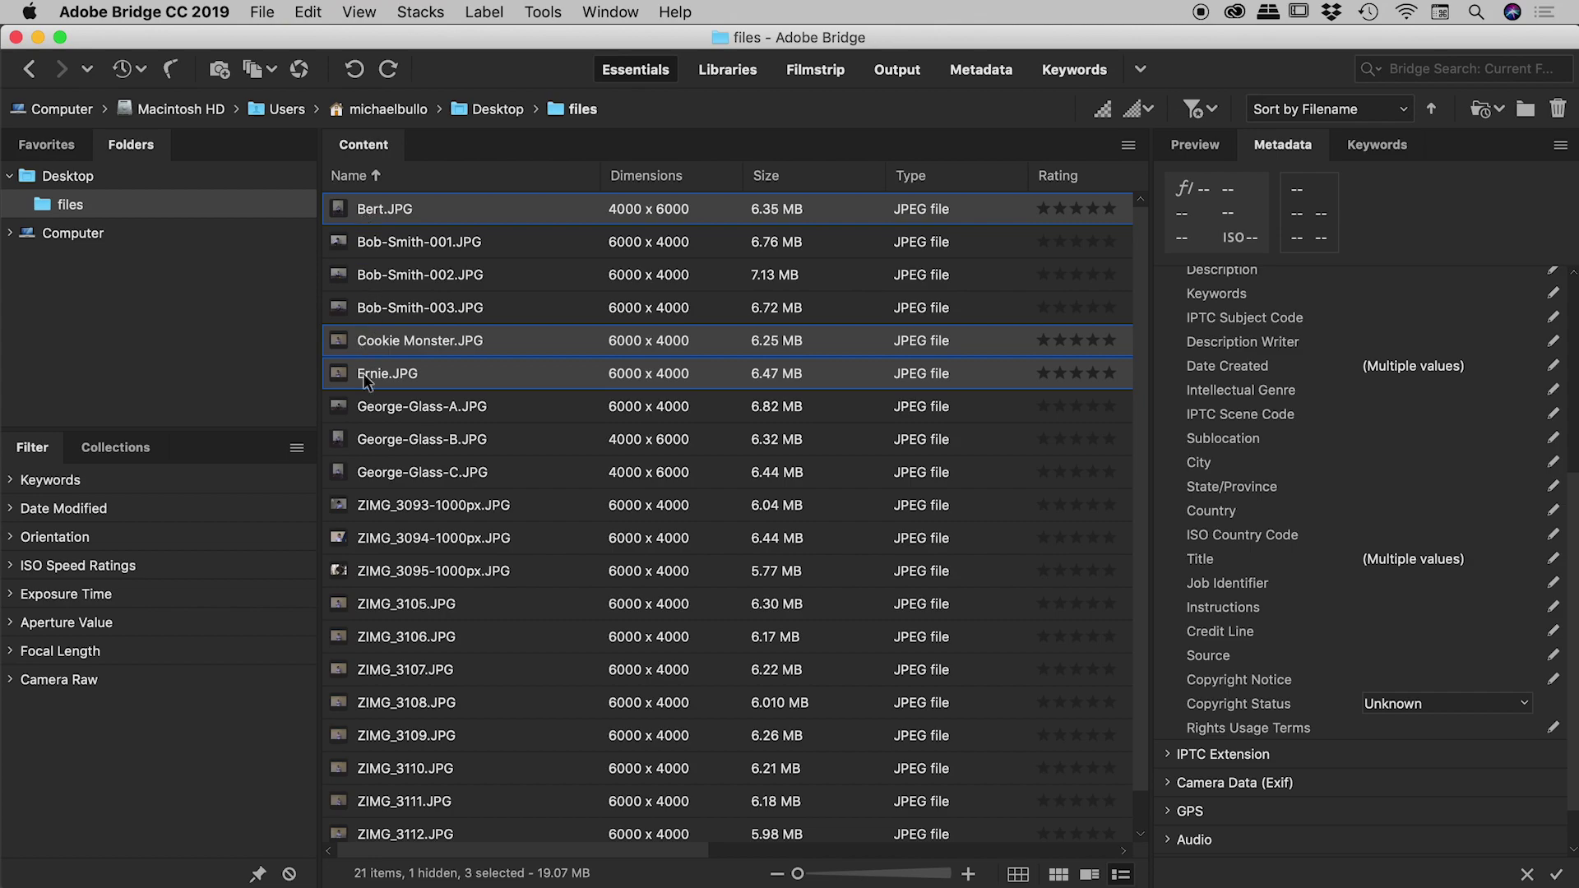
Step: In Batch Rename, make the first filename part the text 'The Street -'
click(543, 10)
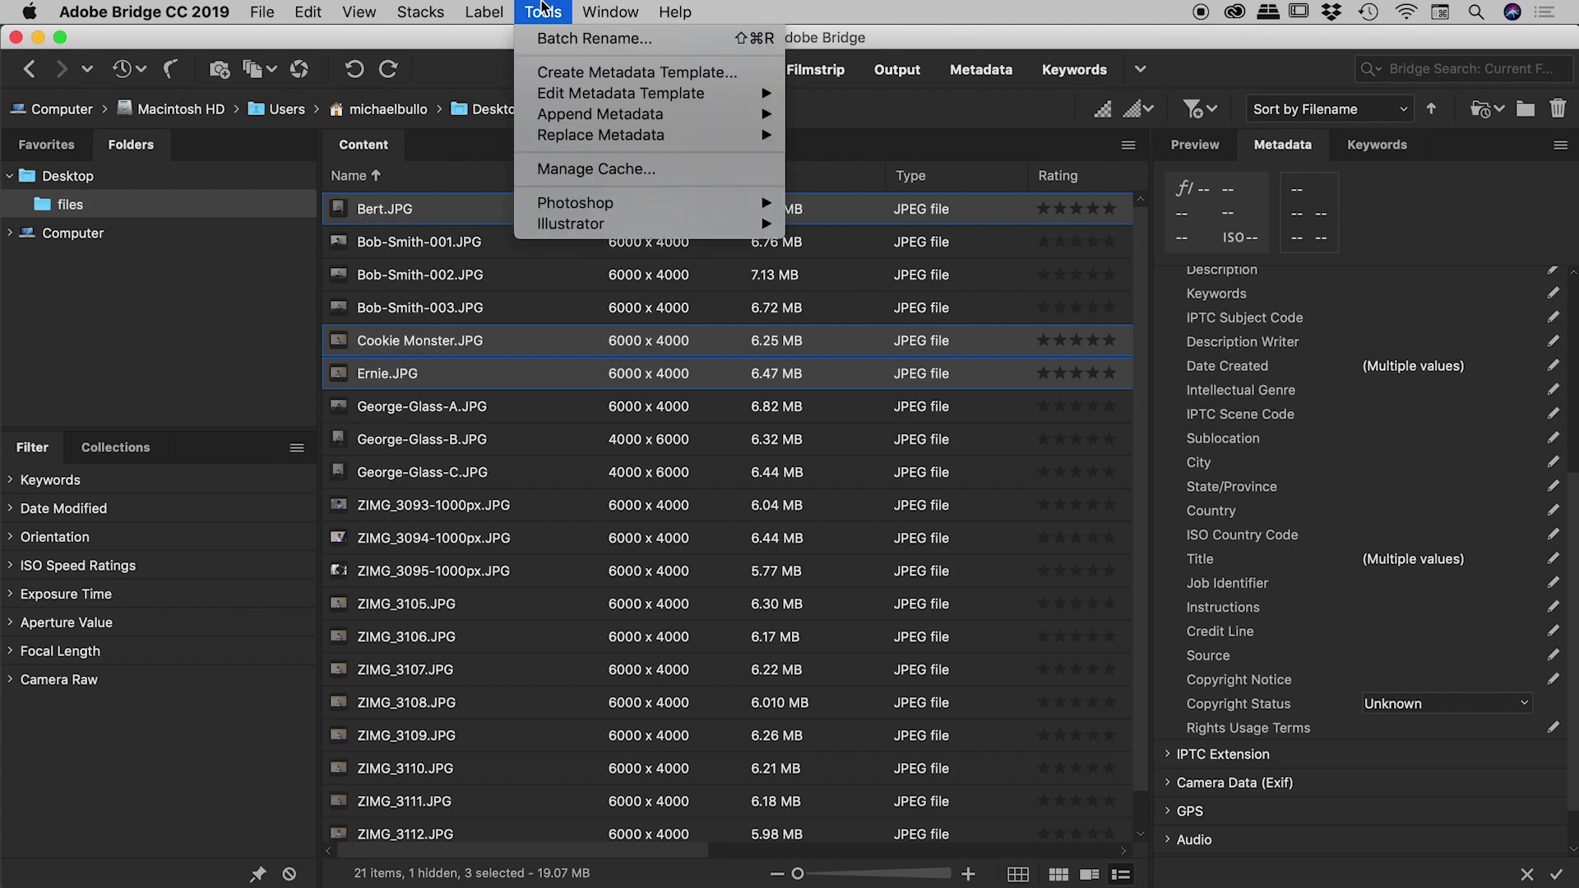
click(549, 38)
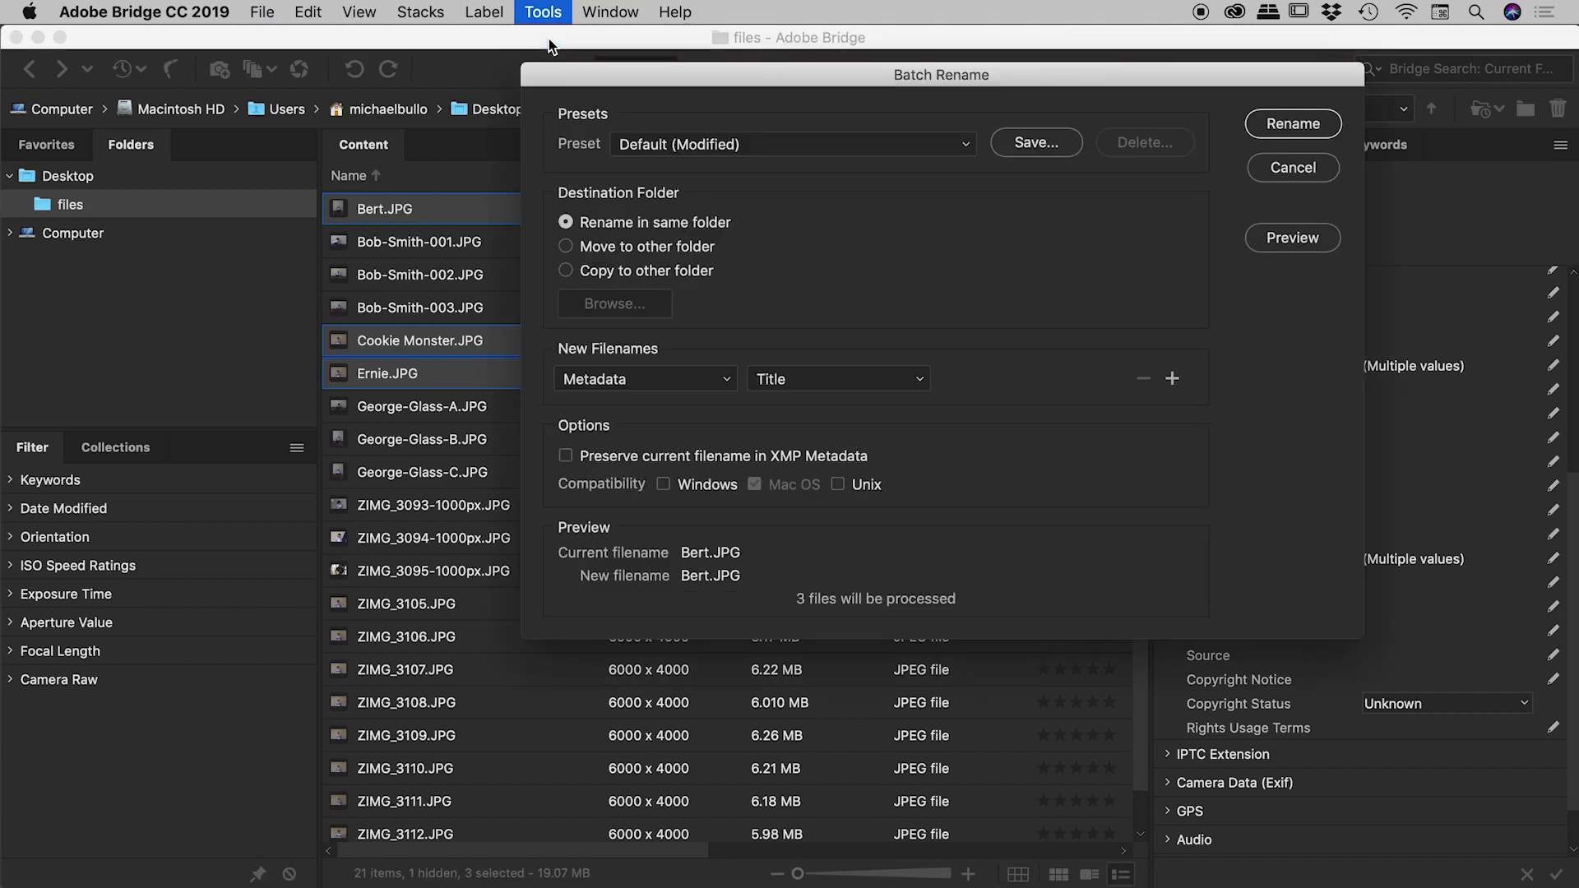
click(709, 379)
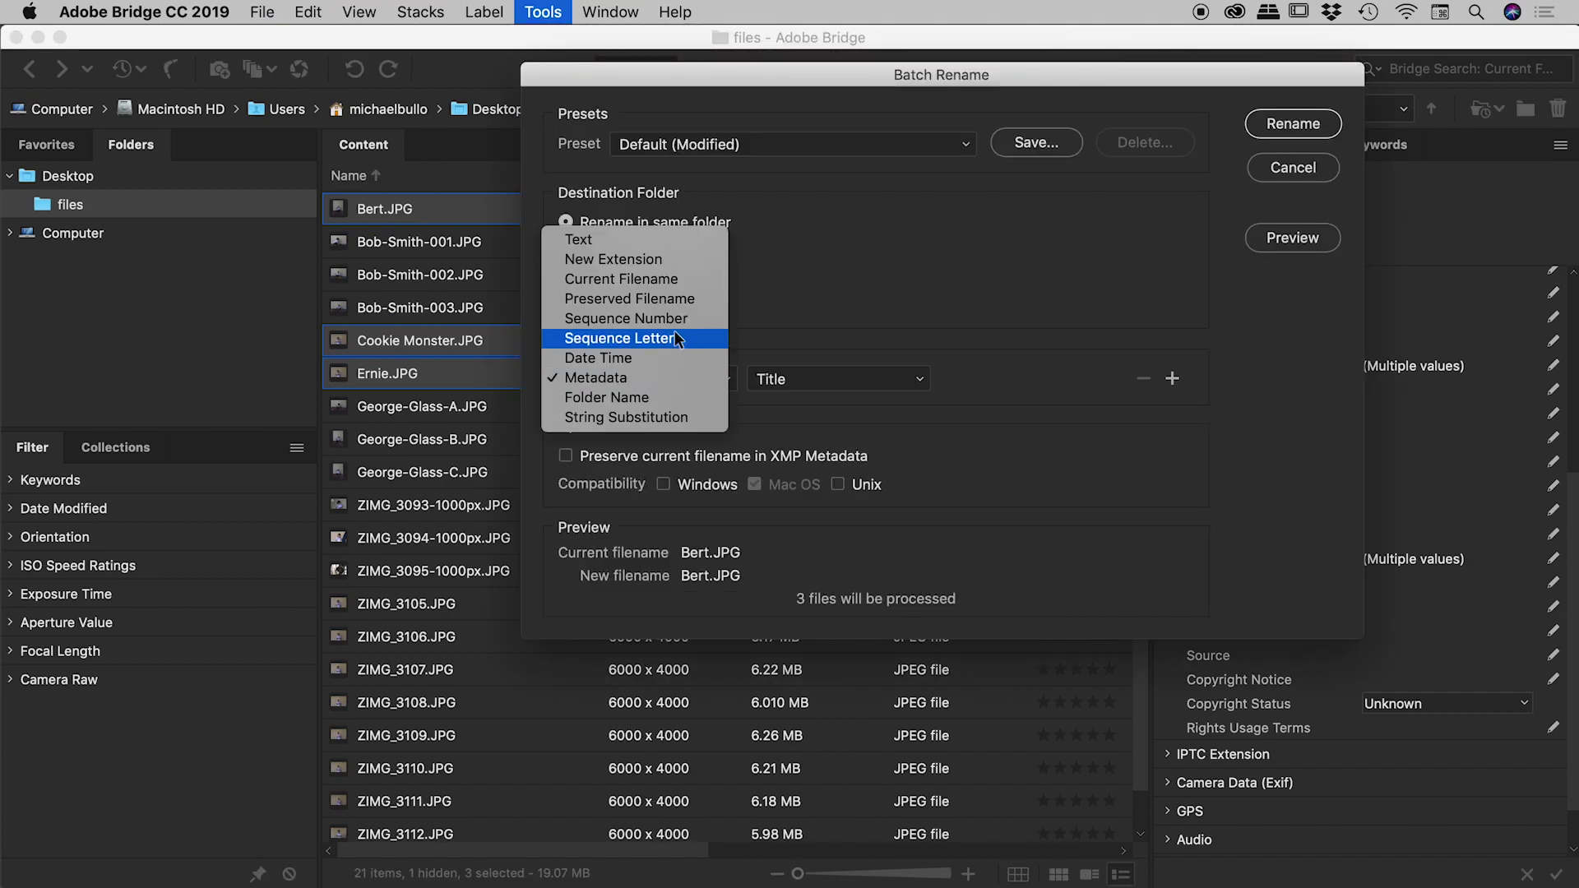
click(641, 235)
click(855, 388)
text(The St)
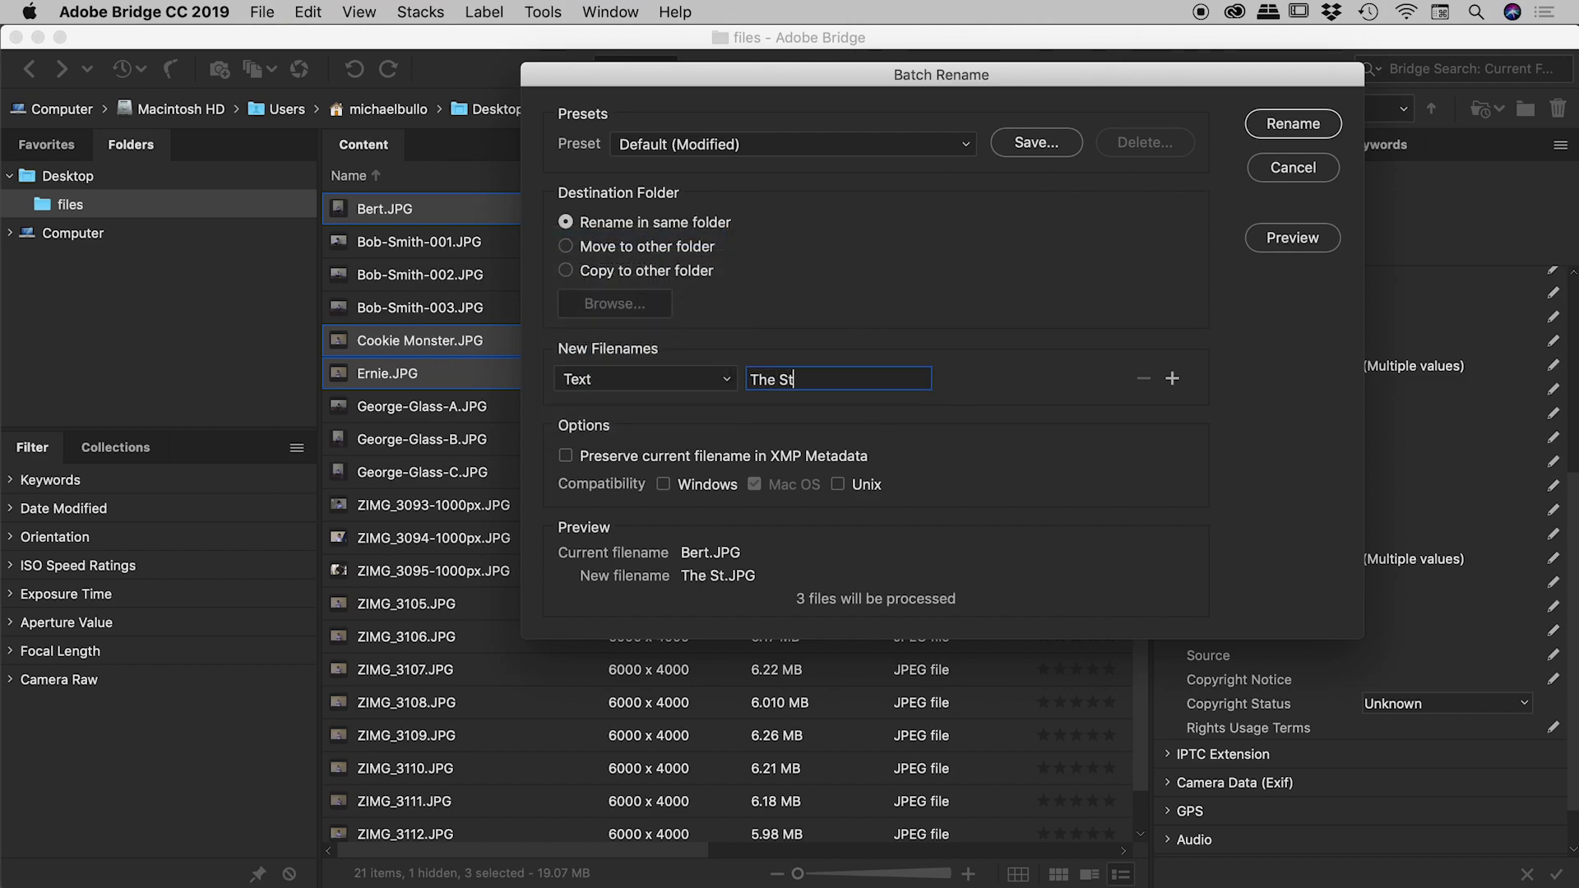
text(reet -)
Step: Append Current Filename after the prefix, preview, and rename the three photos
click(1173, 379)
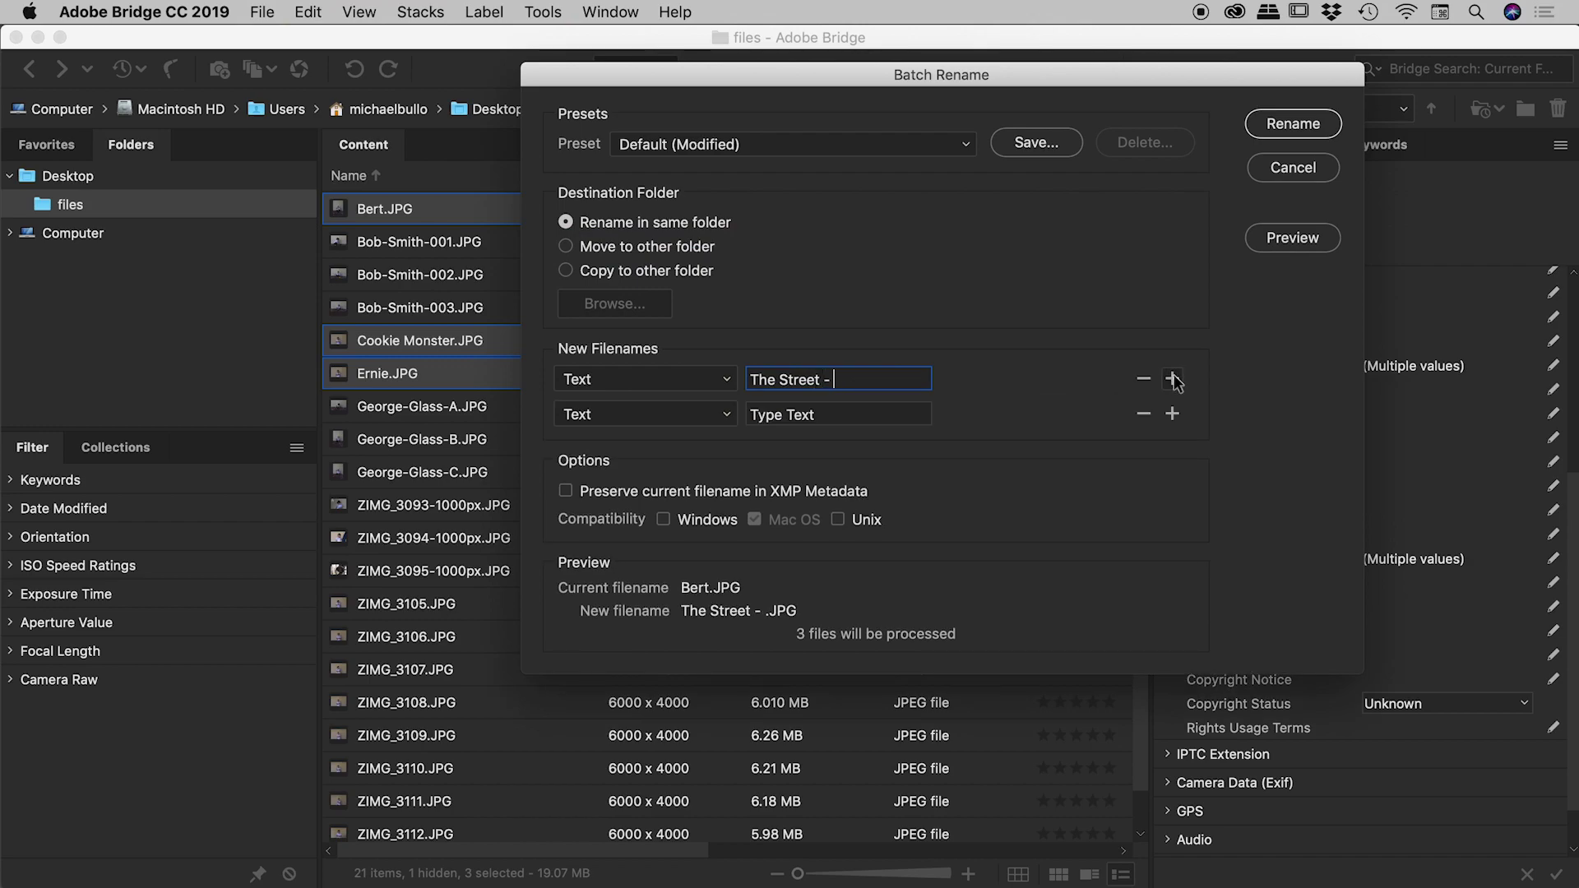
click(723, 415)
click(649, 451)
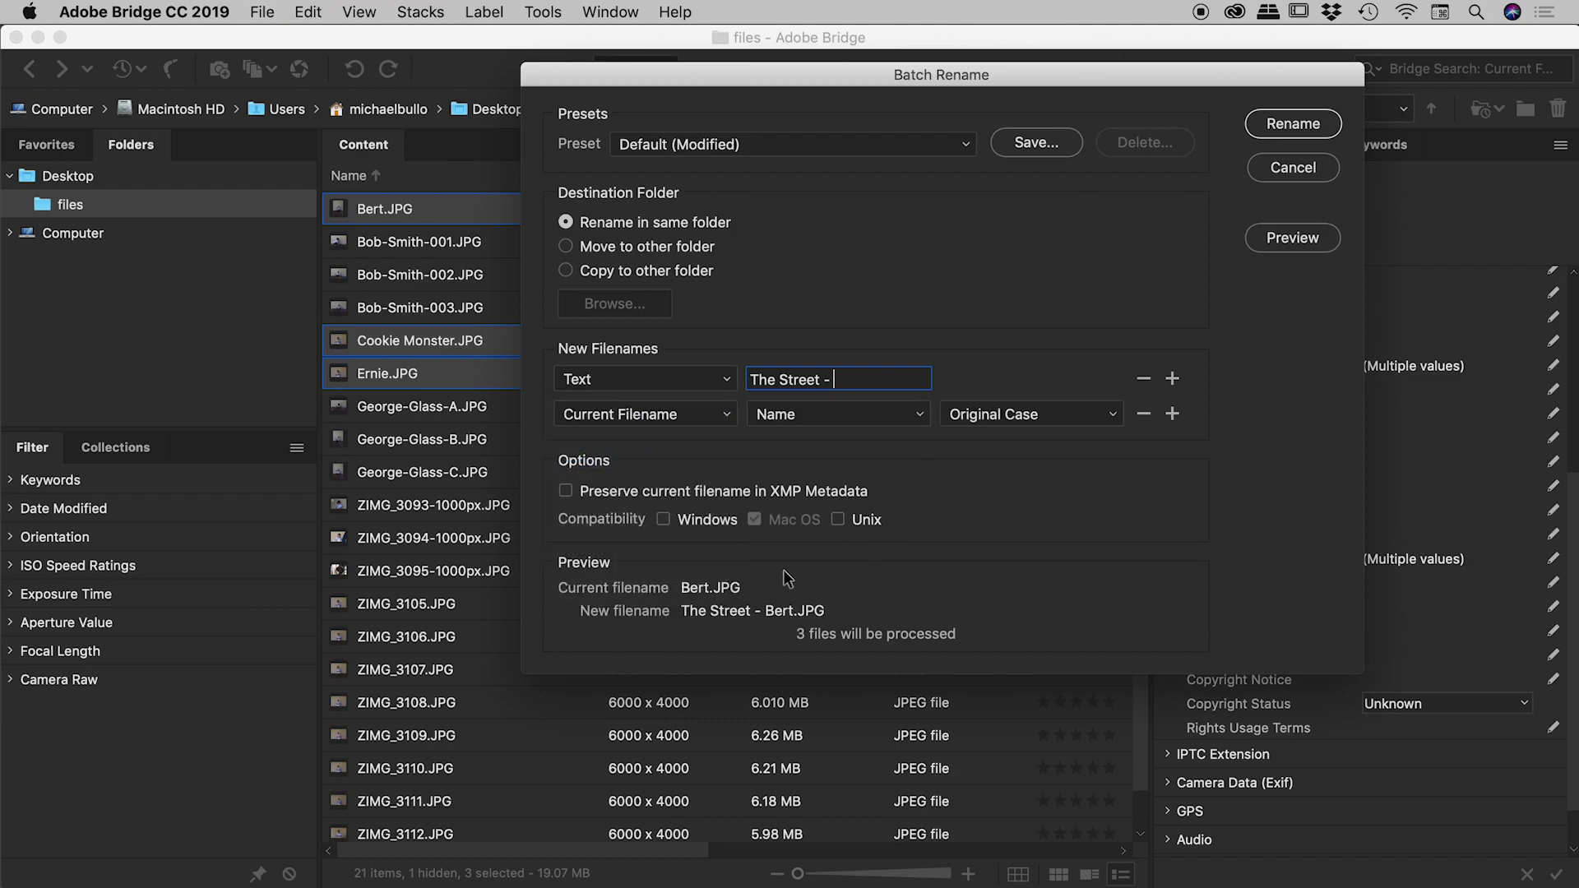
click(1296, 242)
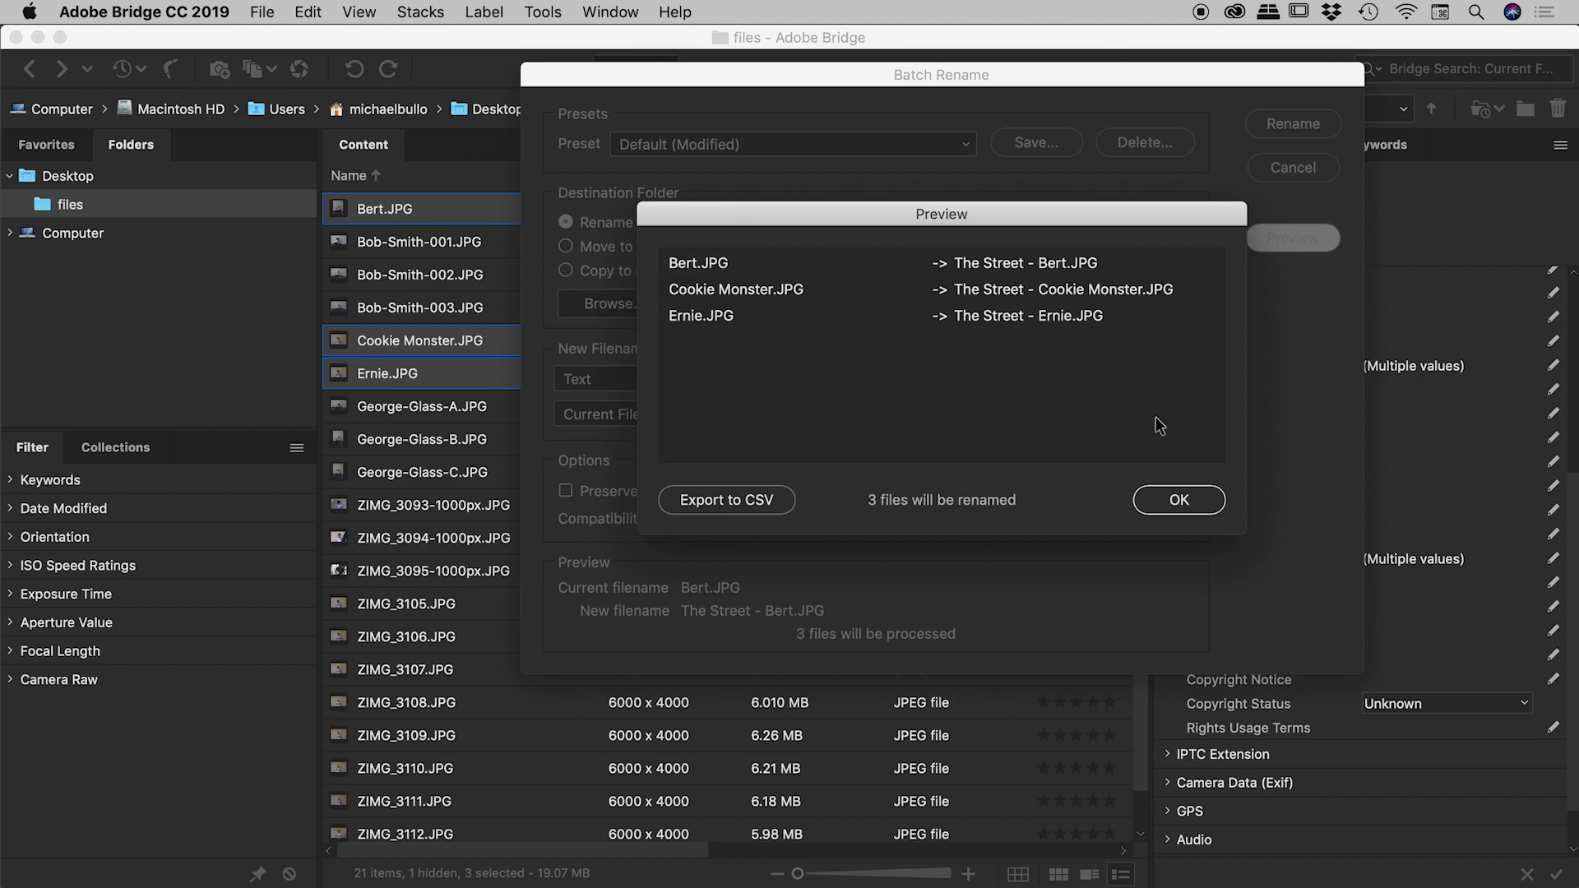
click(1178, 500)
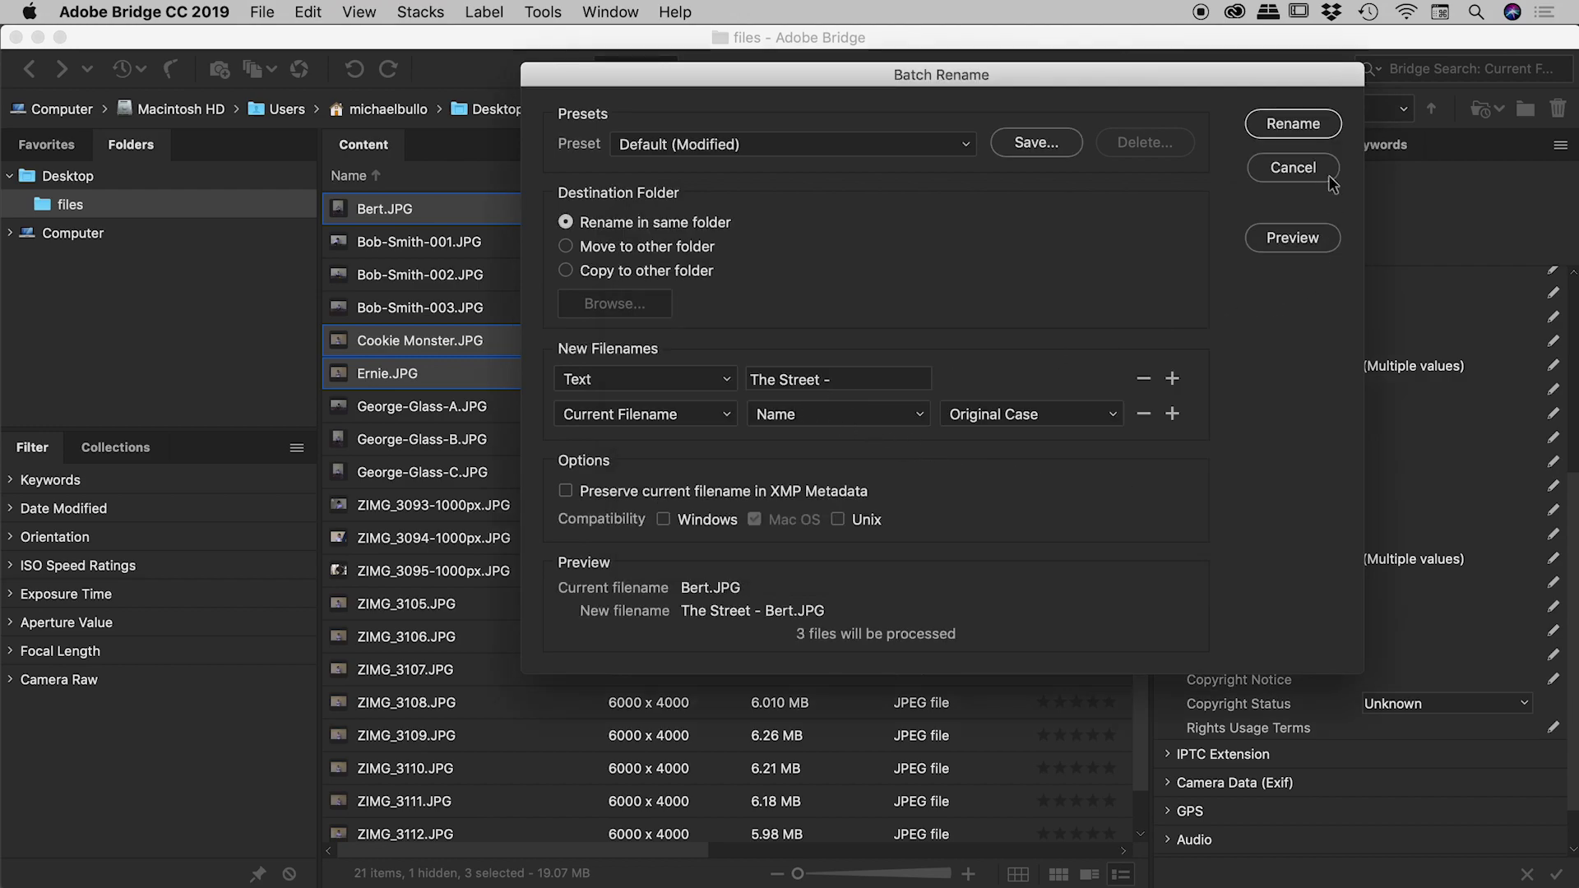
click(1293, 124)
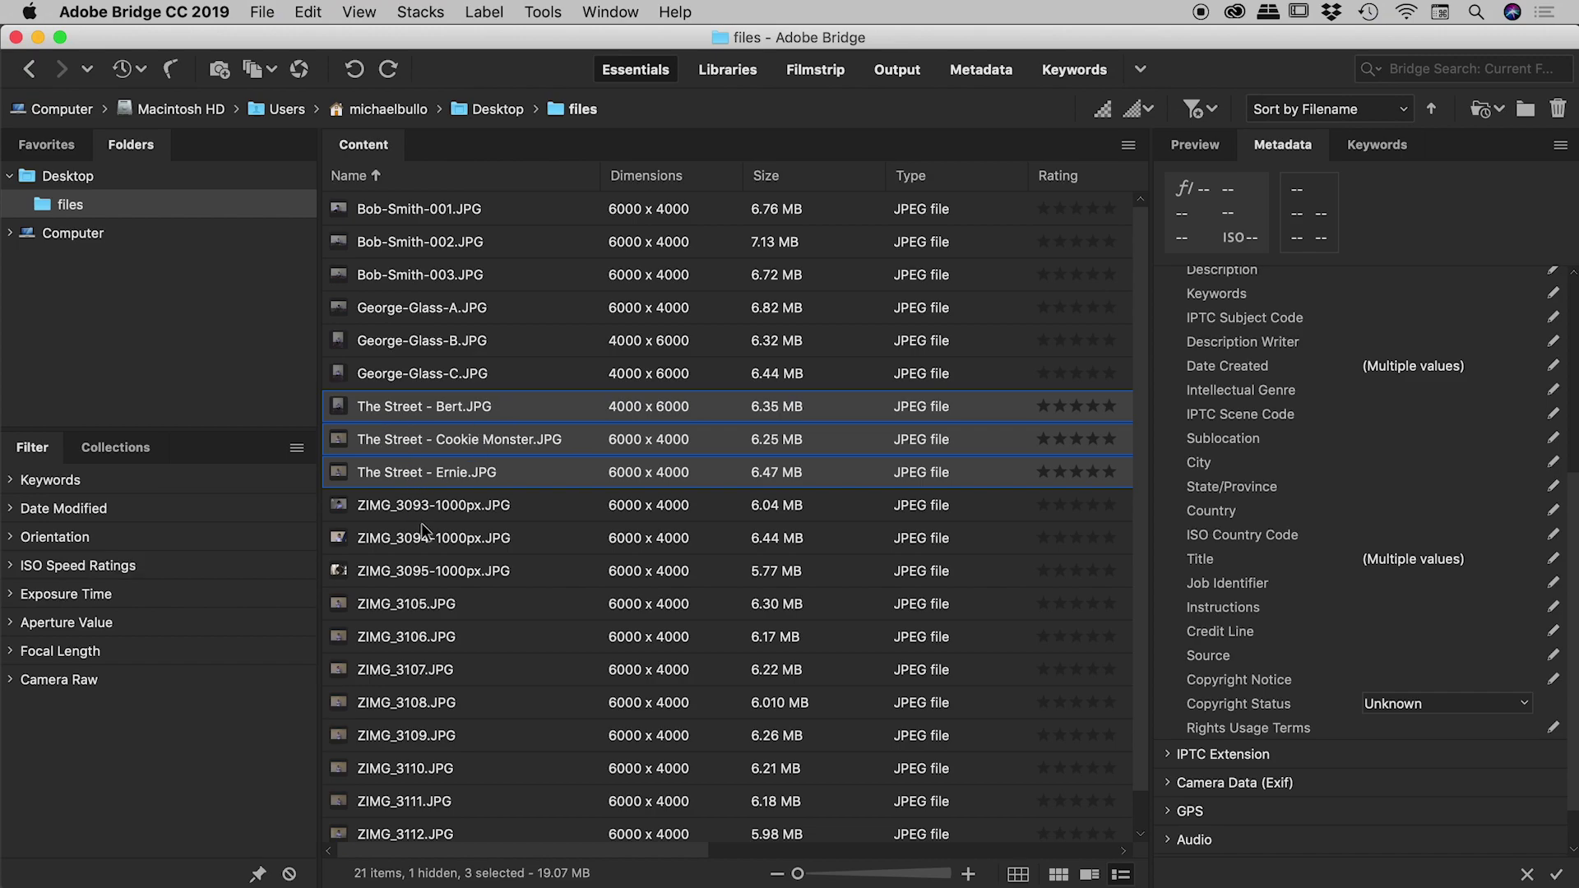
click(462, 604)
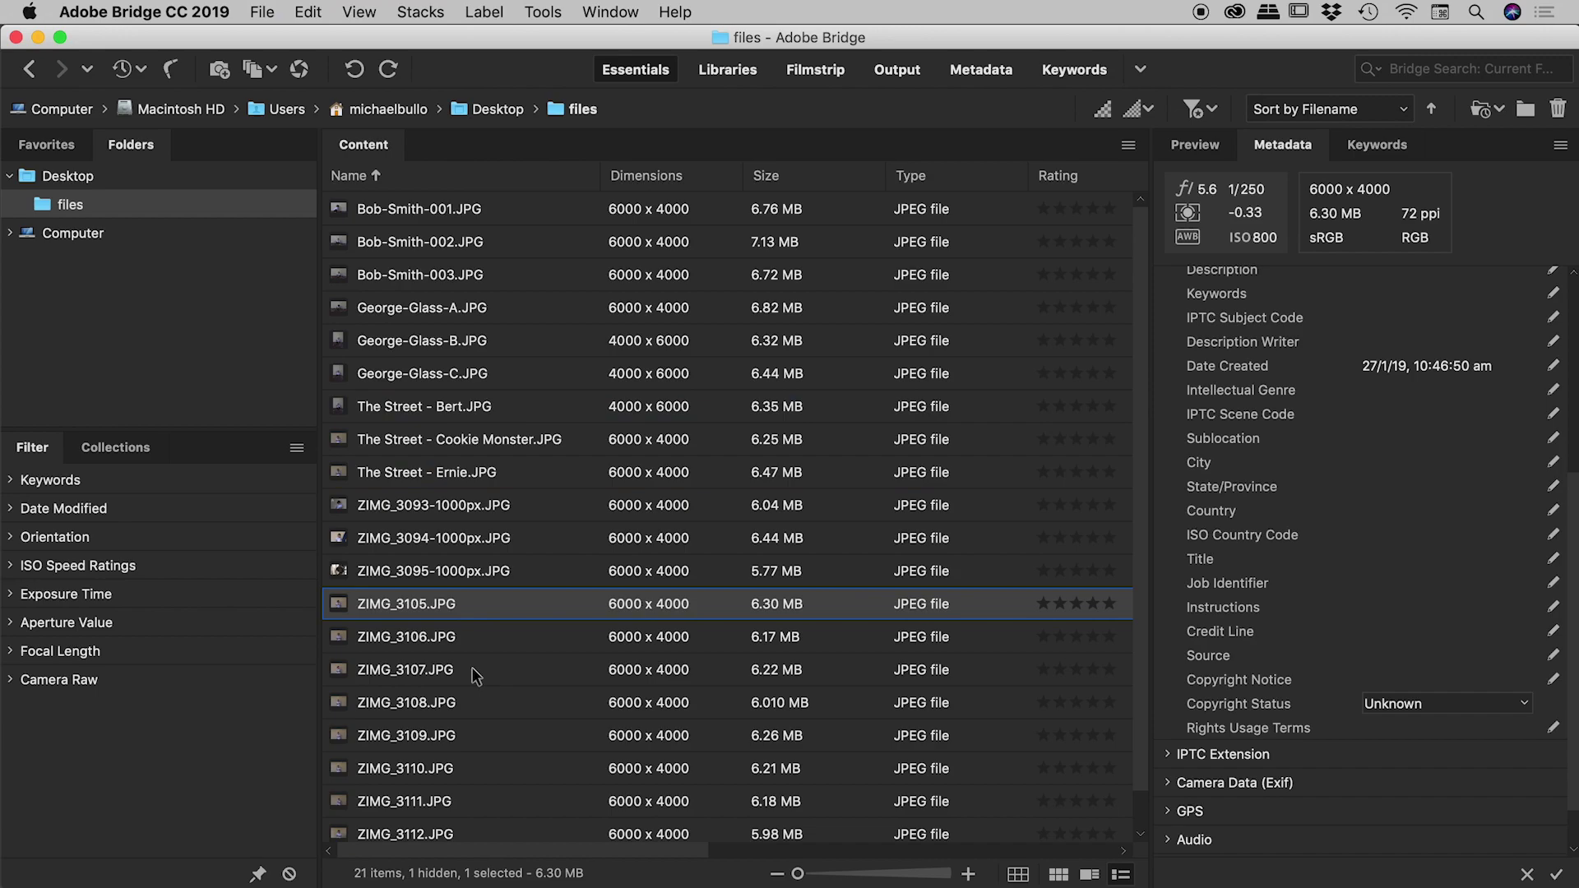
Step: Select ZIMG_3105–3107 and set Batch Rename to a single String Substitution part
shift+click(473, 668)
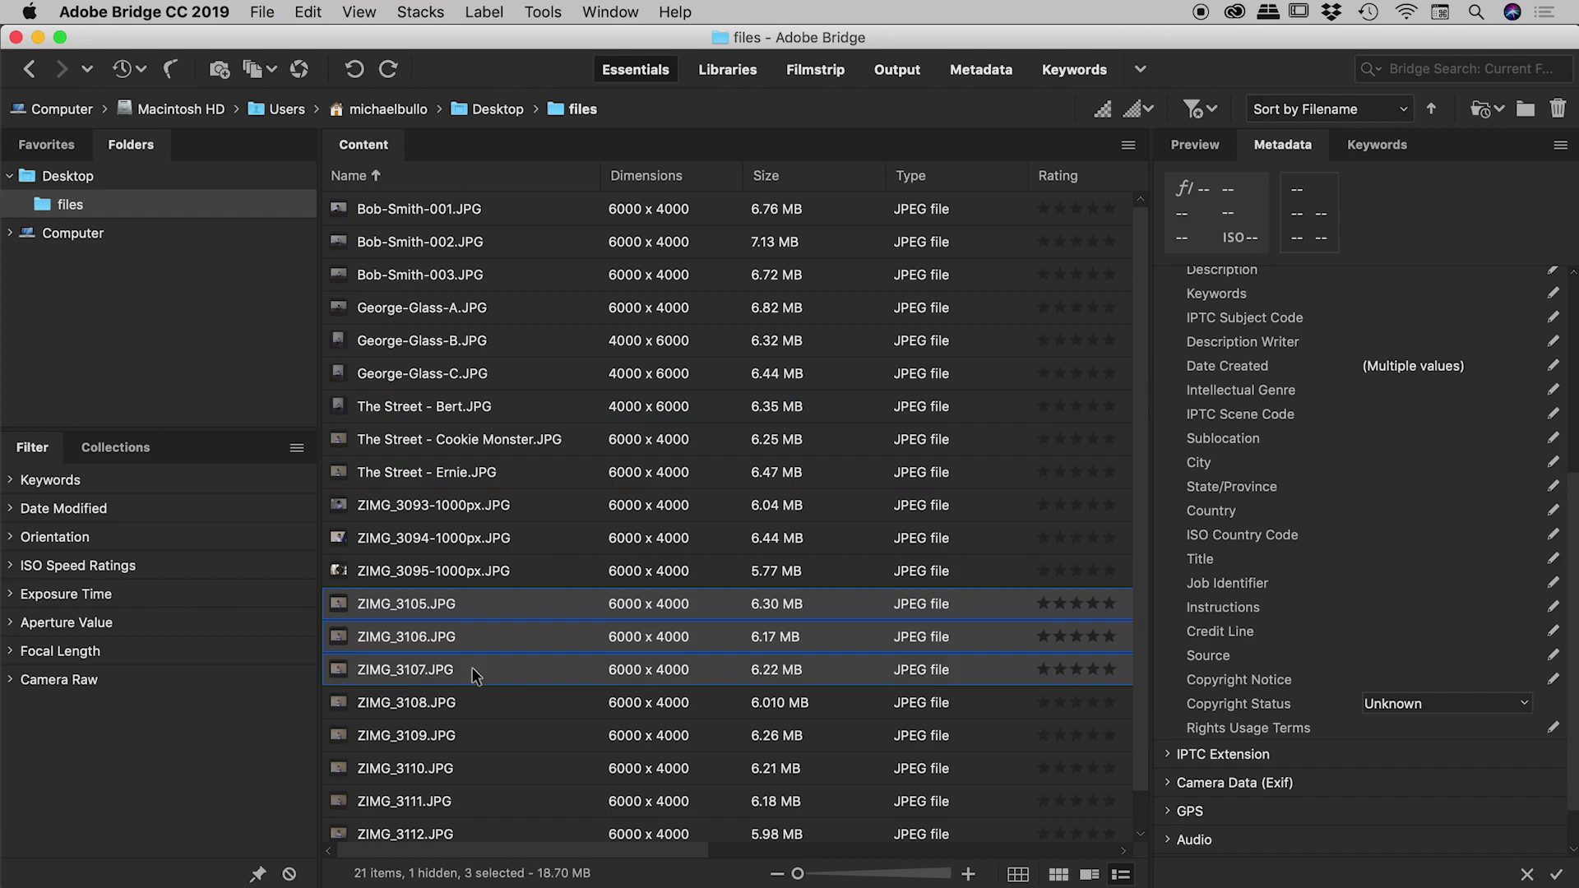
click(534, 8)
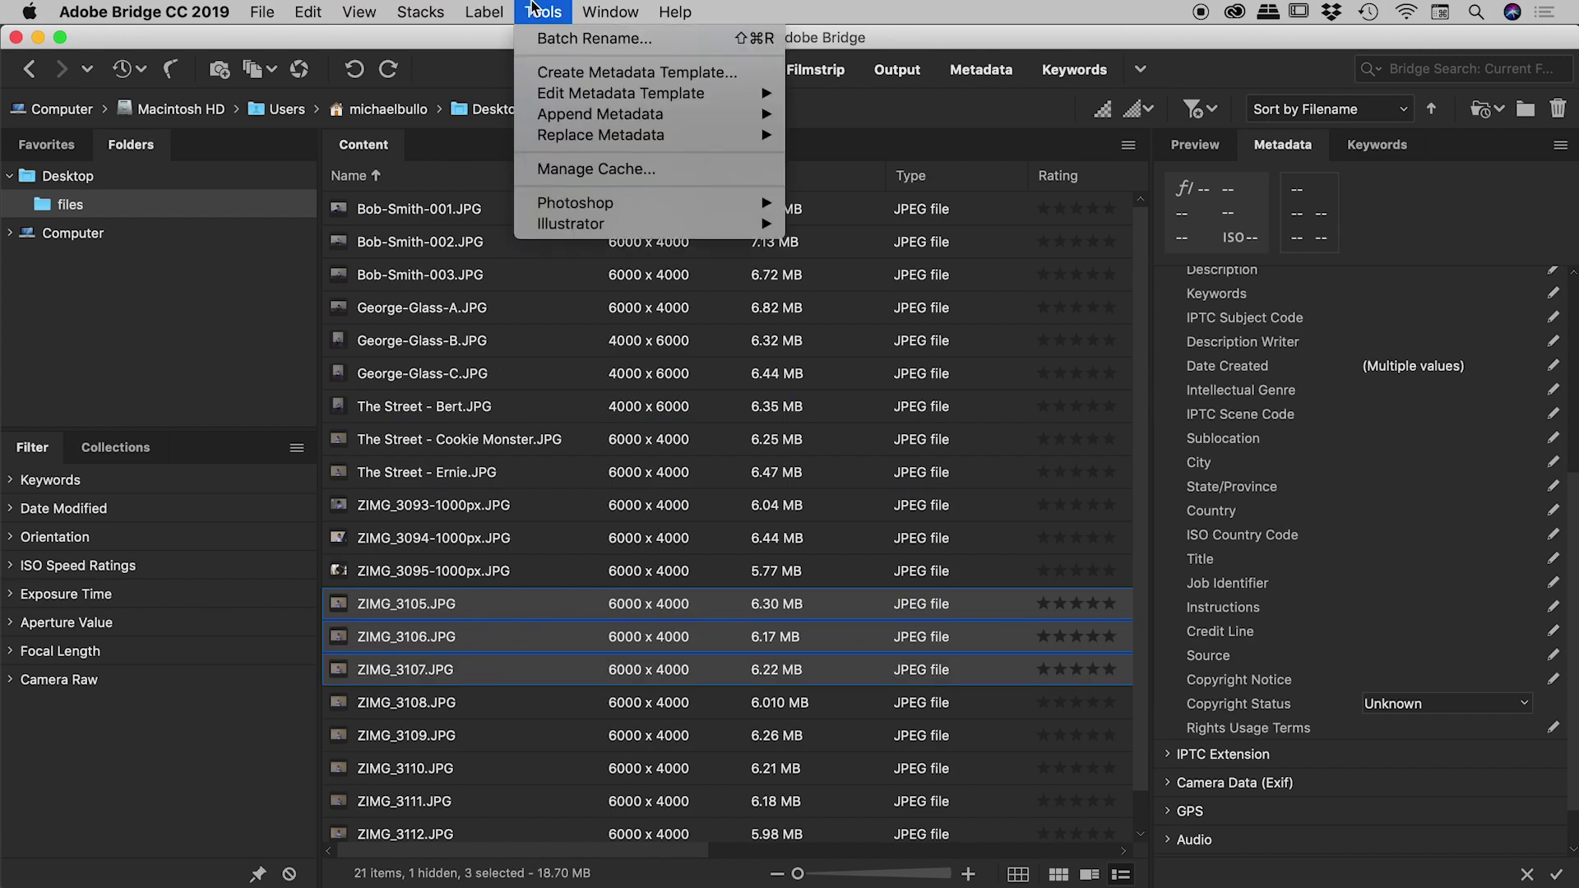
click(567, 39)
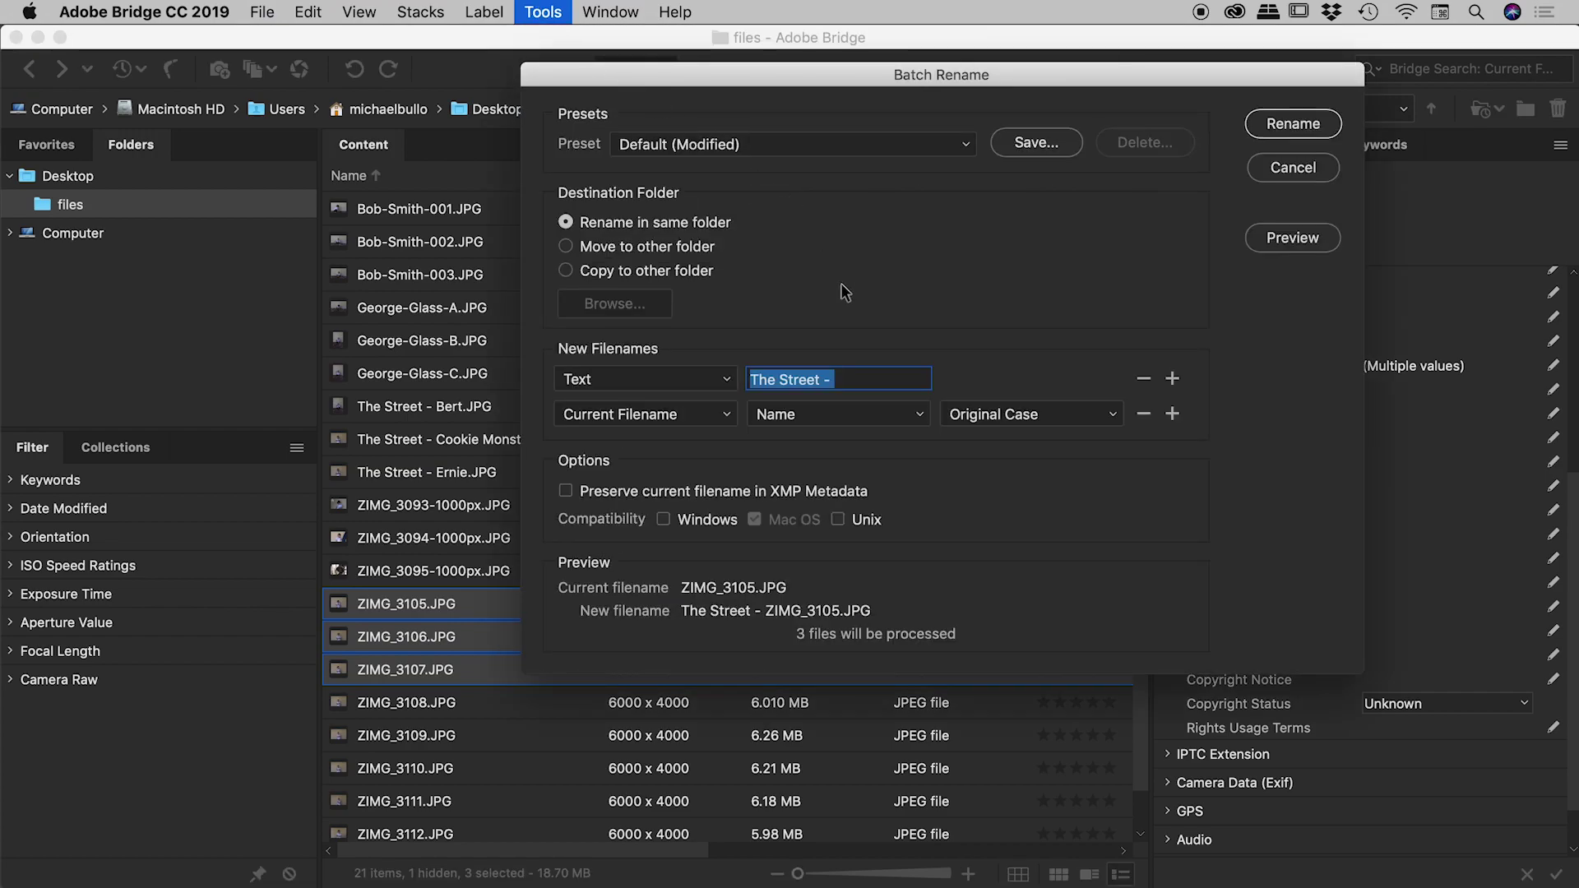
click(1143, 414)
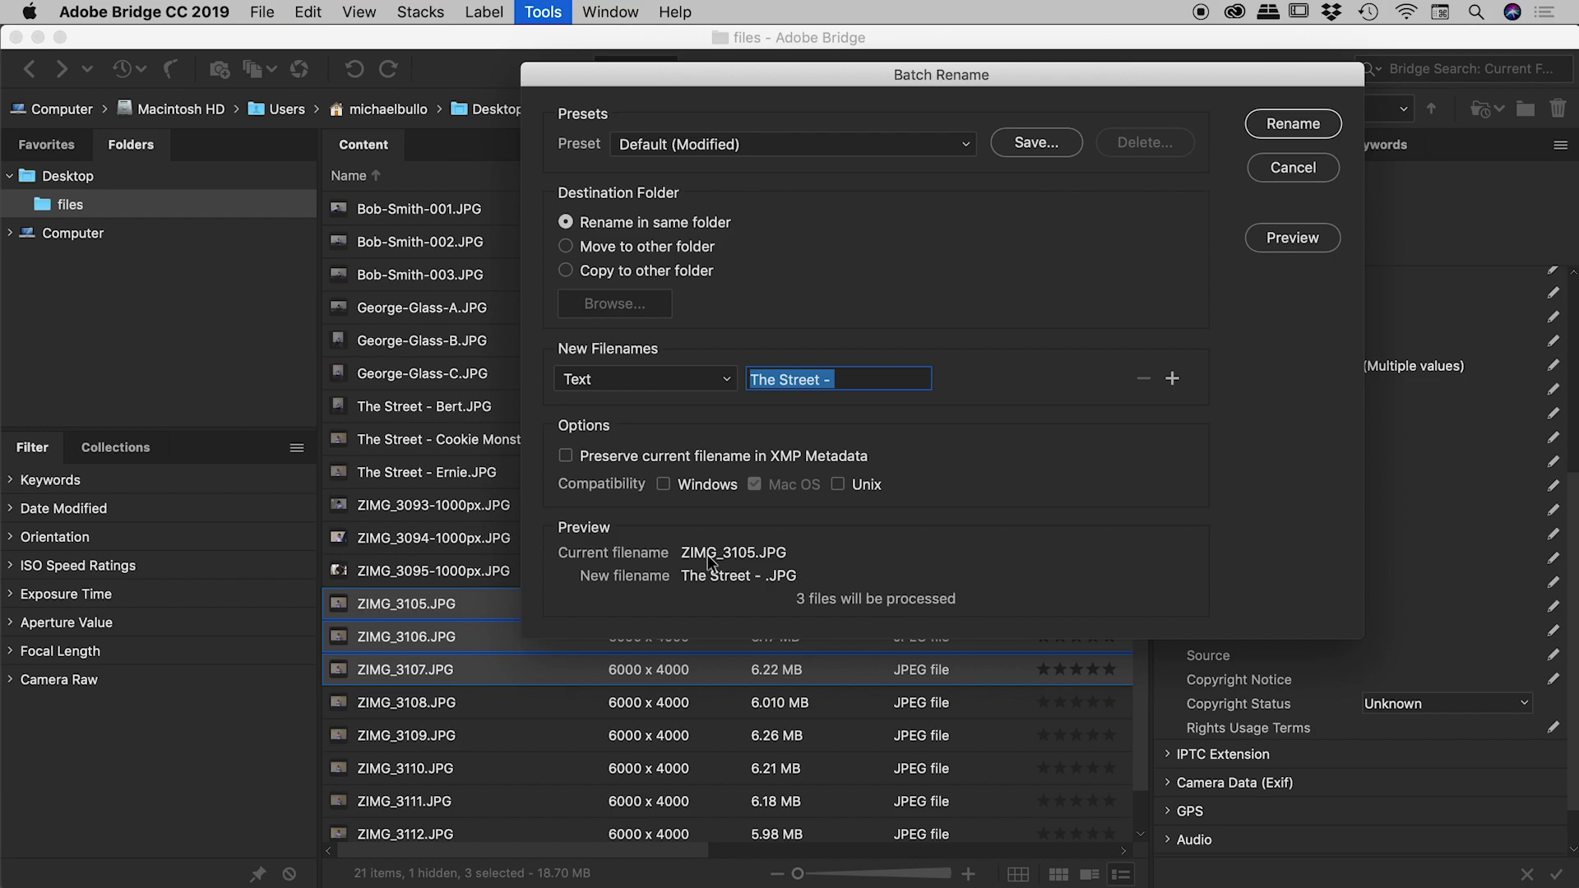
click(724, 380)
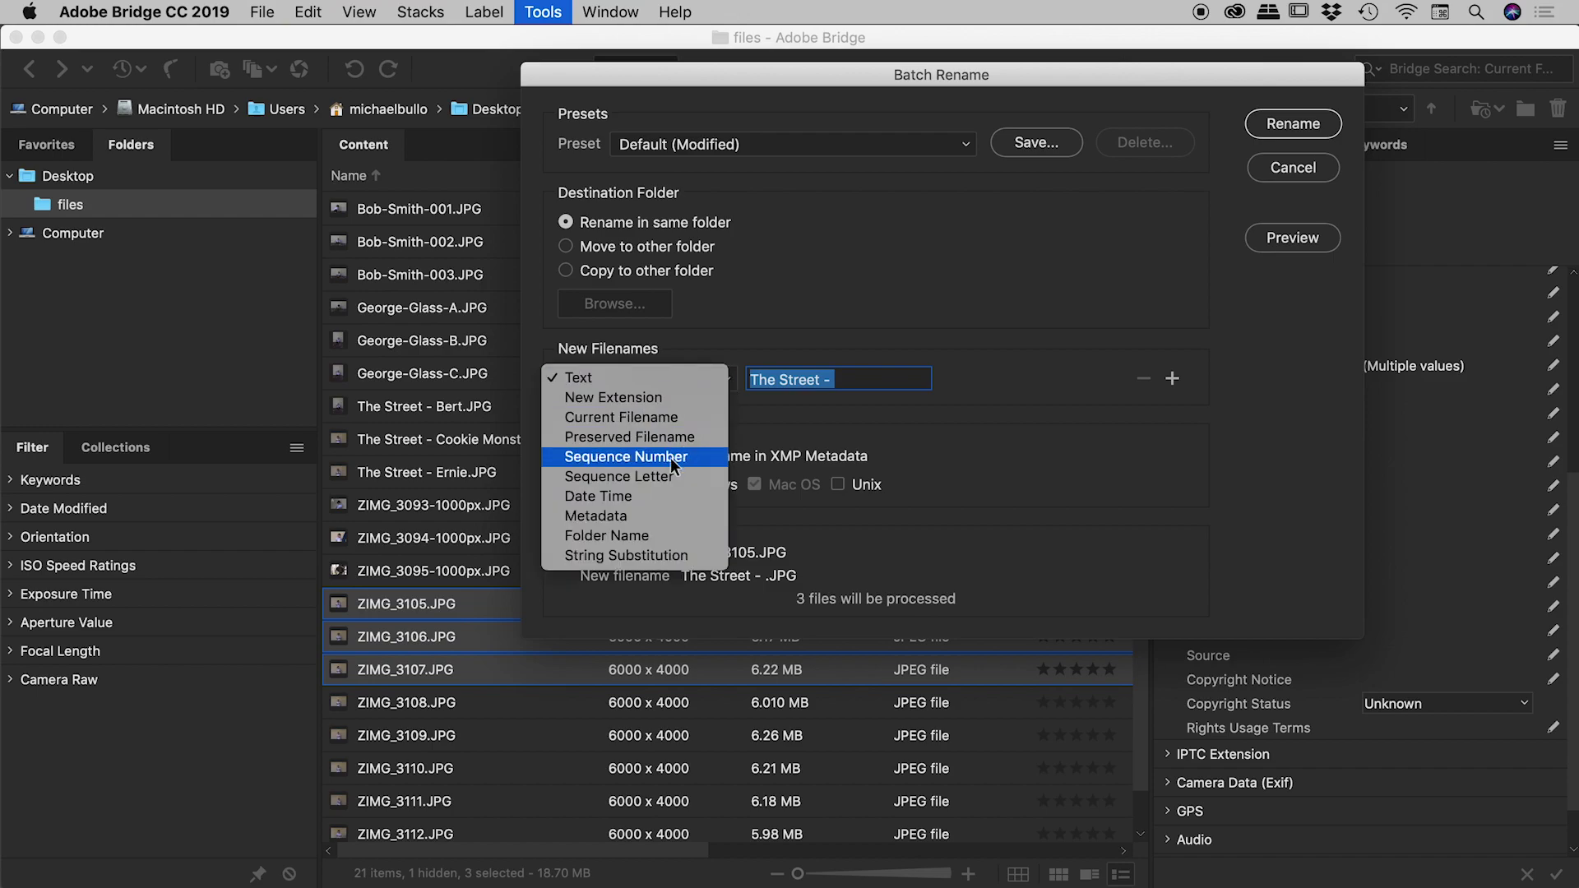
click(669, 550)
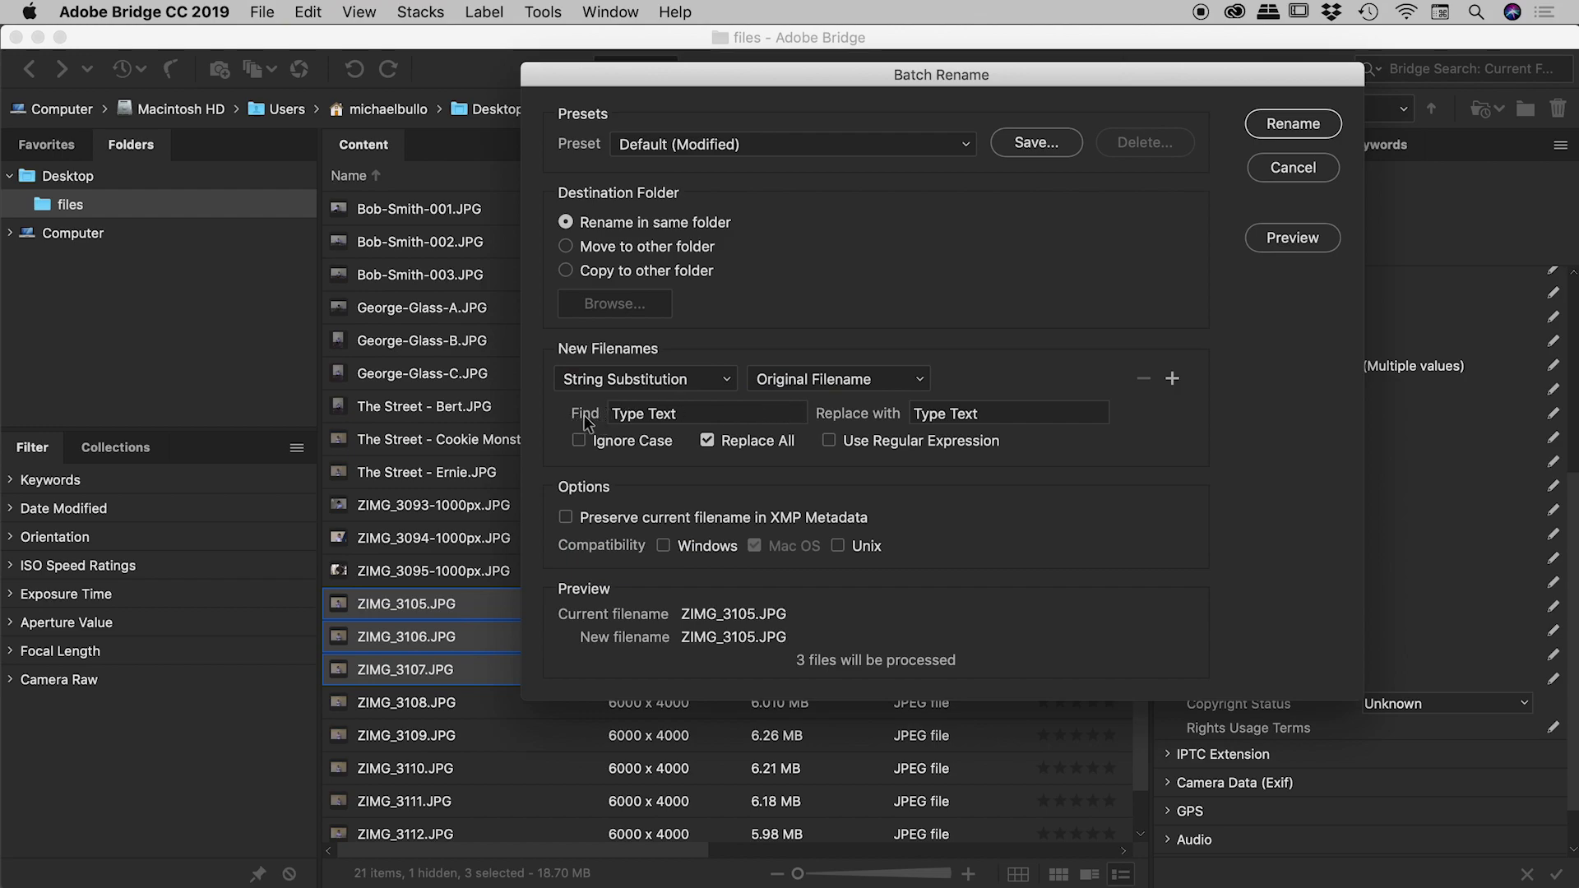
Step: Replace 'ZIMG' with 'Claire', preview, and rename the three photos
click(714, 417)
text(ZIMG)
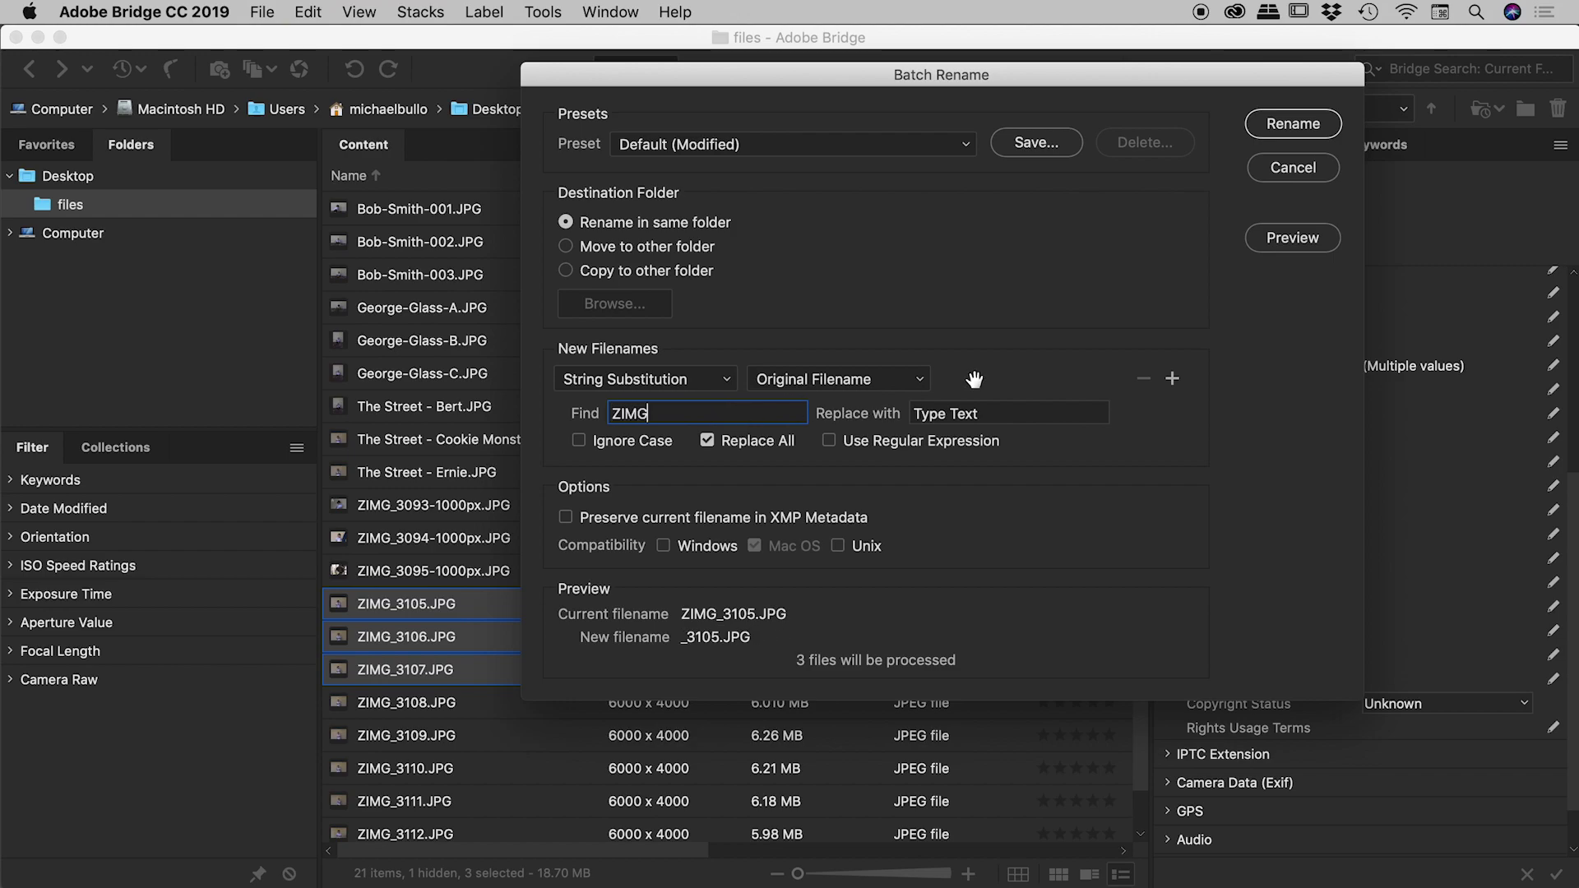
click(1028, 412)
text(Claire)
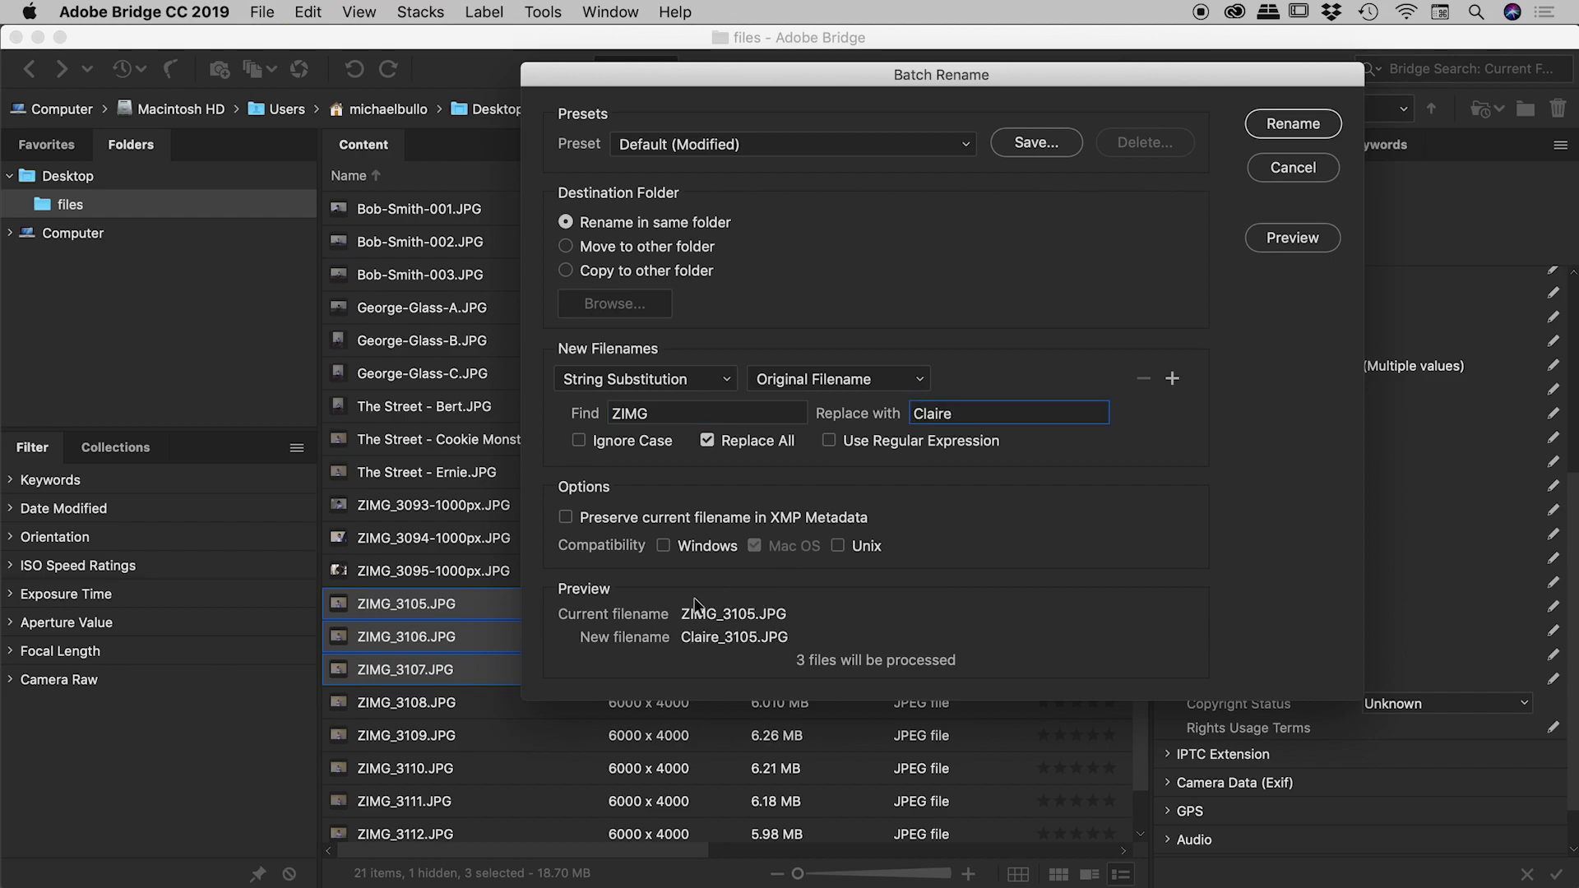
click(1317, 243)
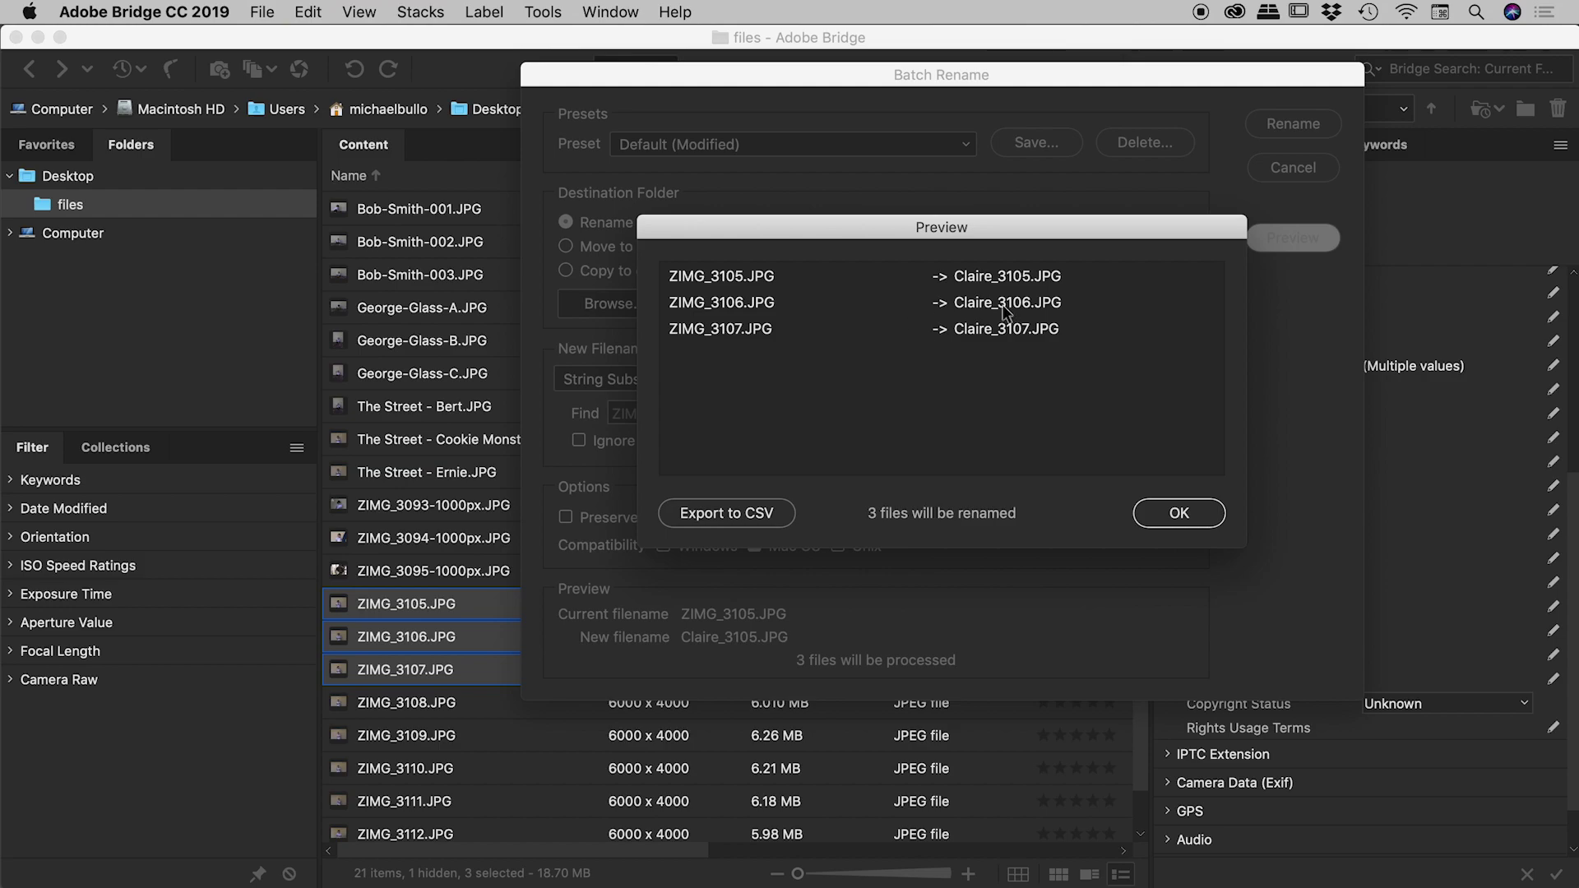
click(1161, 514)
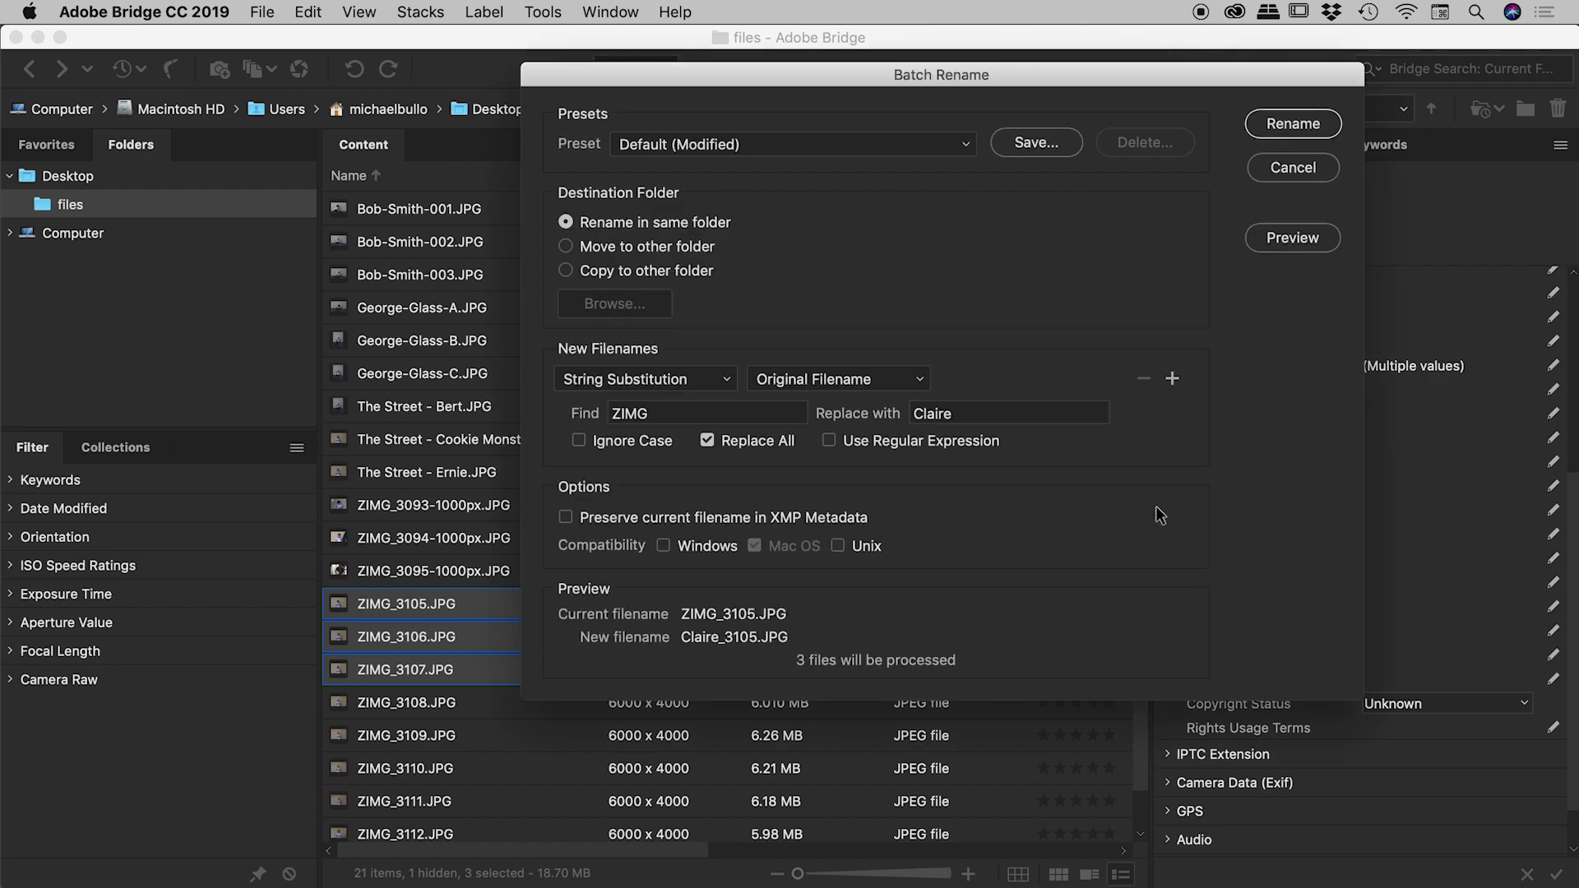
click(1291, 124)
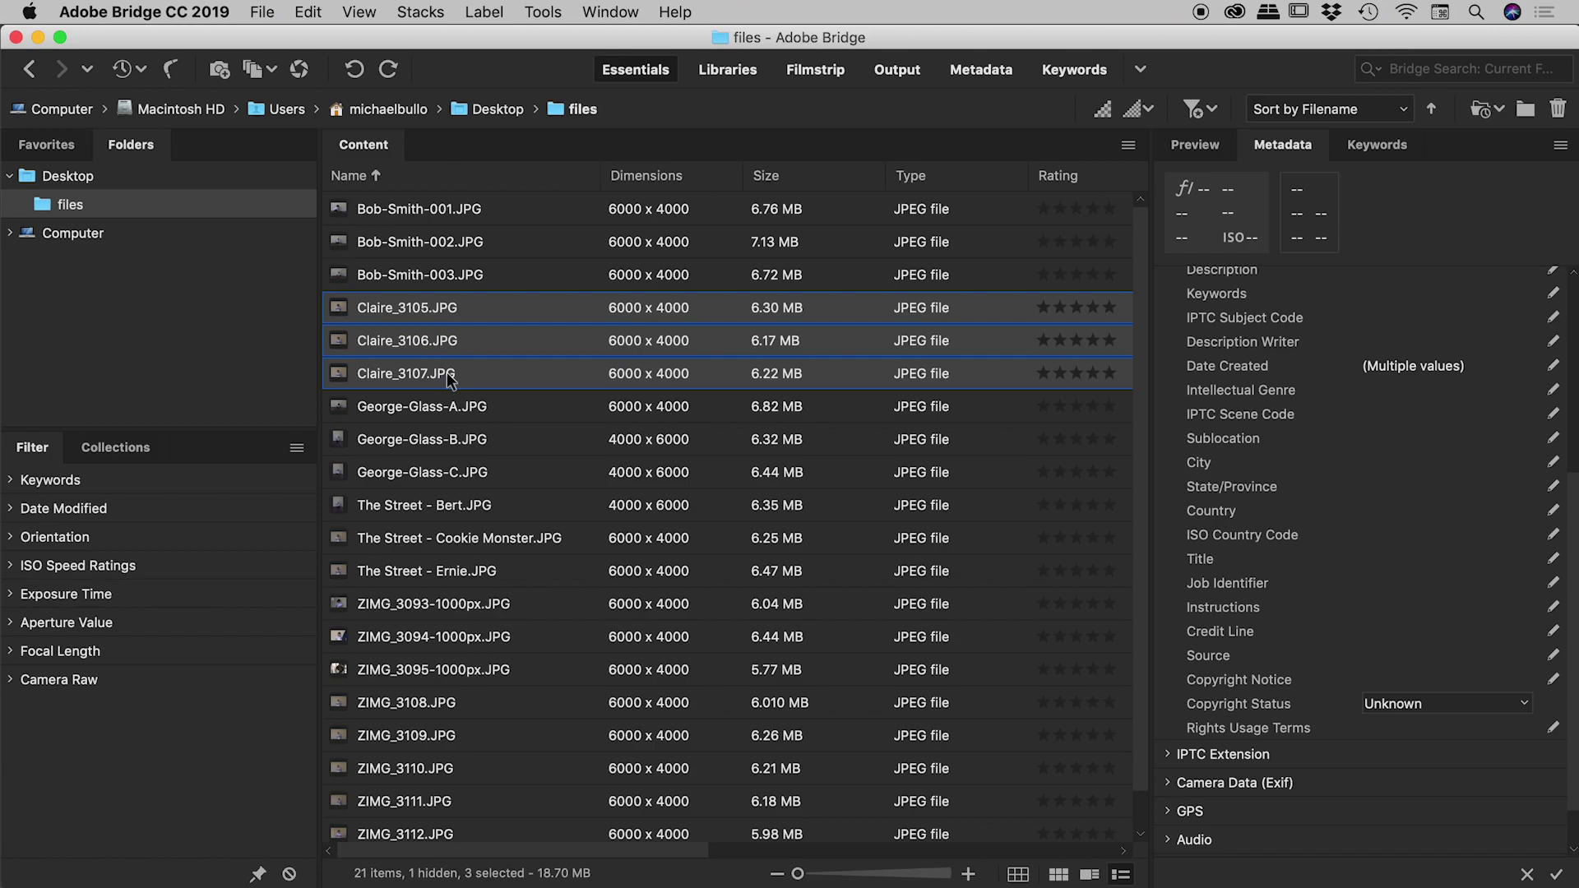
Step: Select ZIMG_3108–3110 and set the Batch Rename text part to 'Karen'
click(419, 703)
shift+click(418, 770)
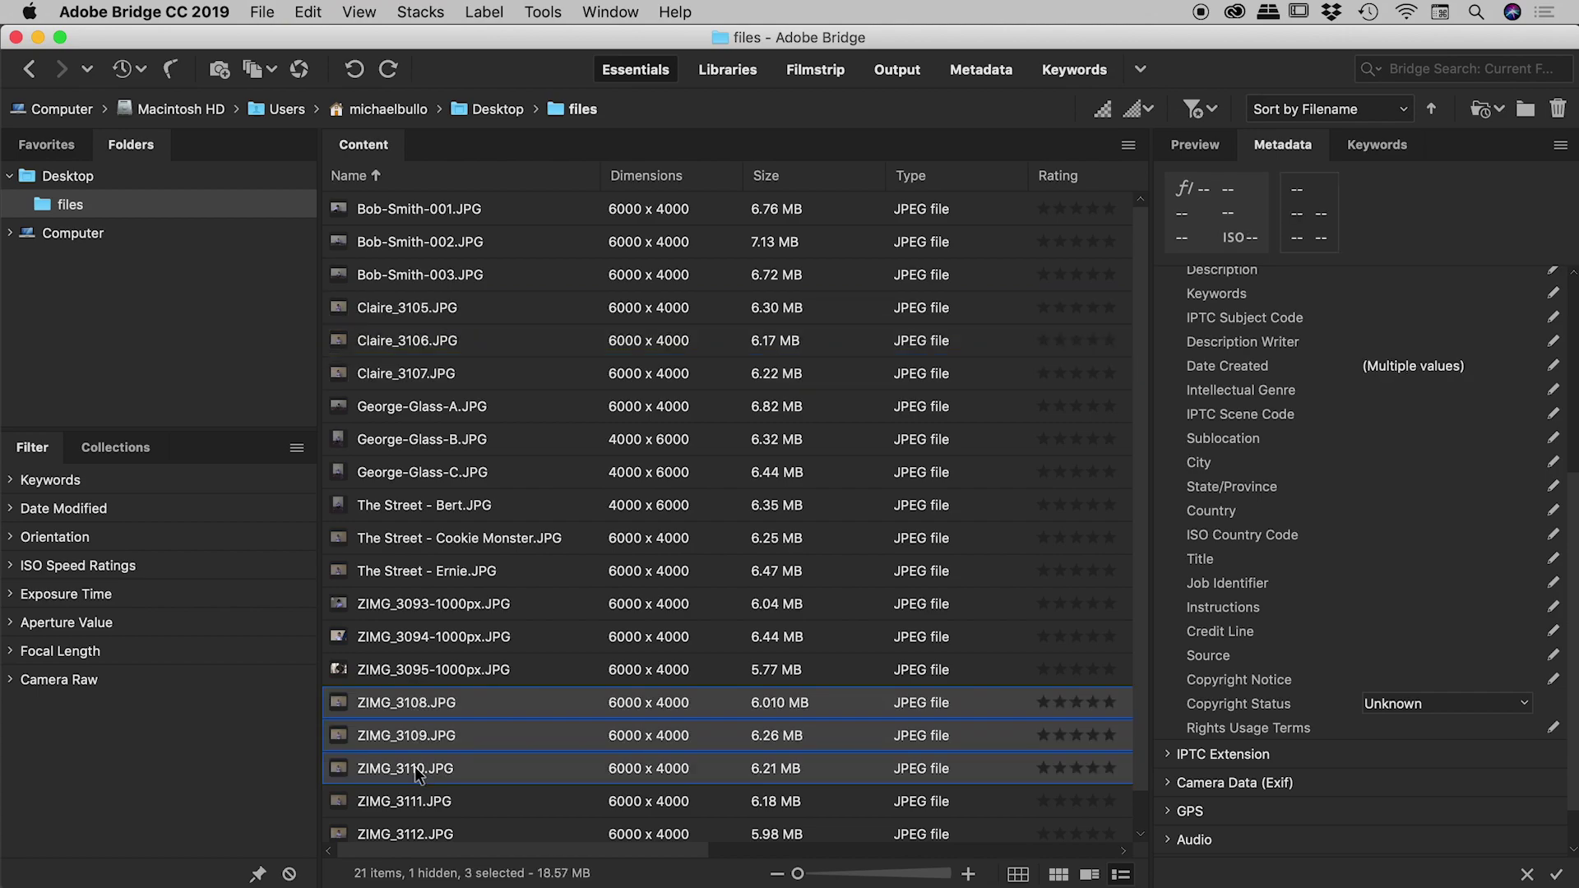
click(562, 10)
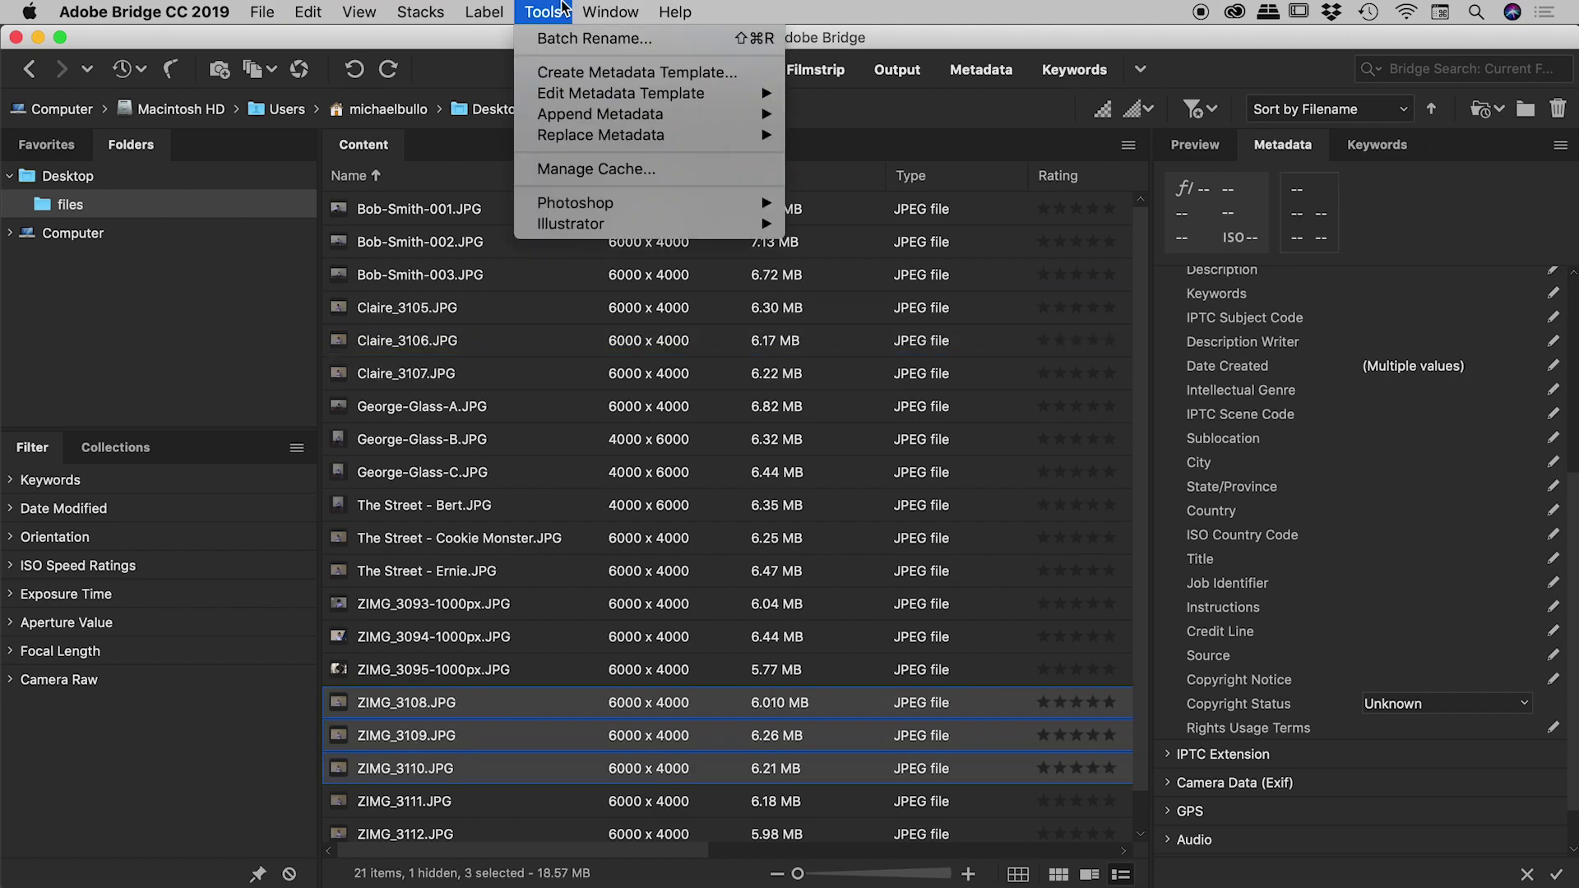
click(567, 41)
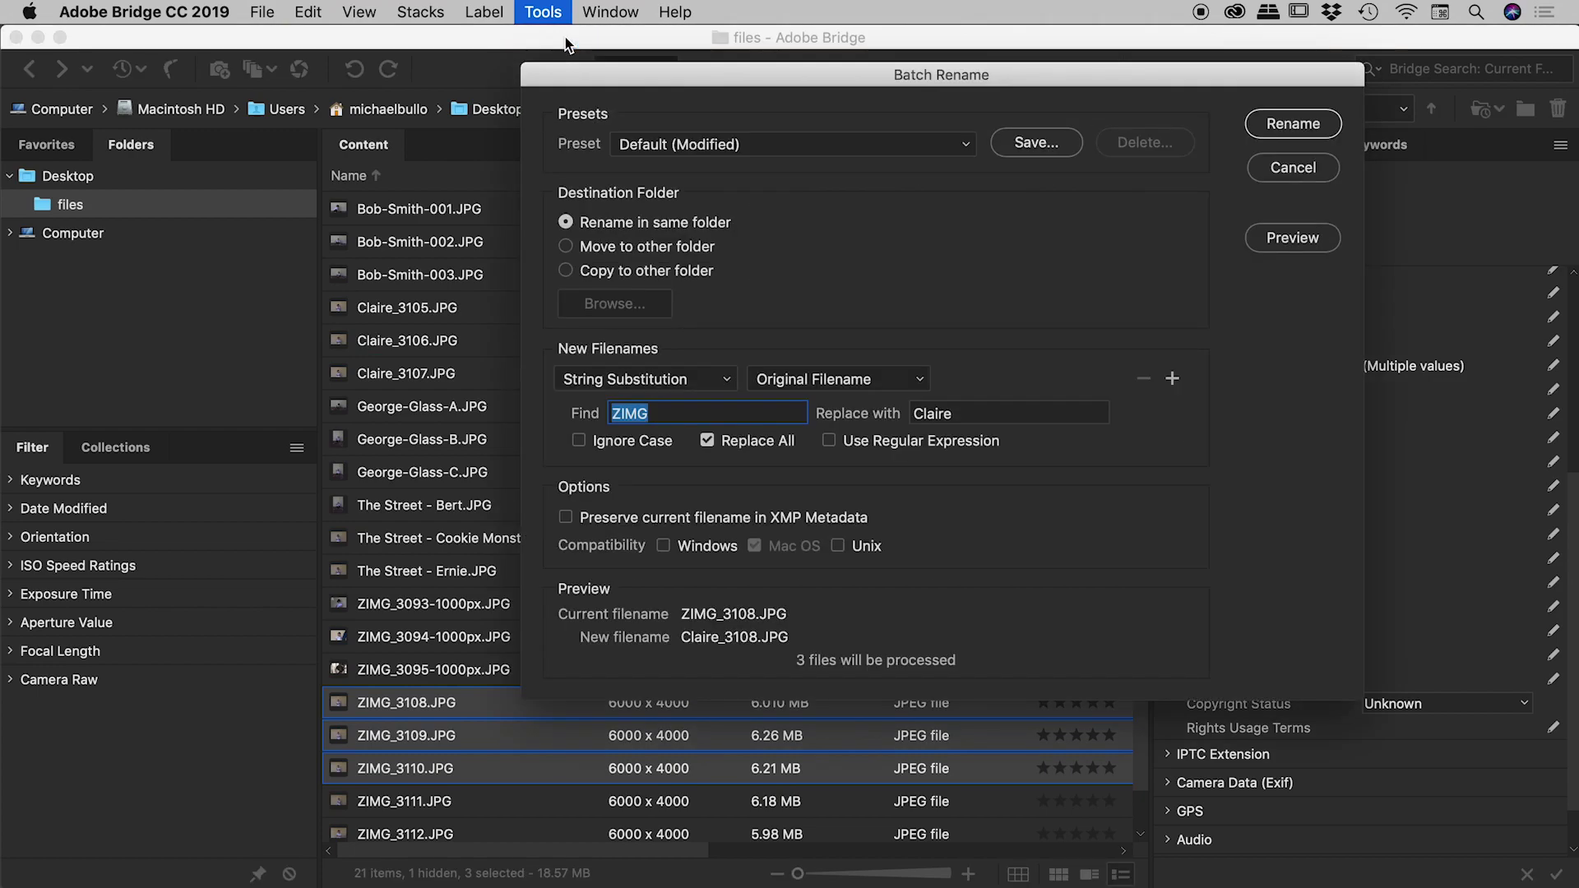
click(681, 380)
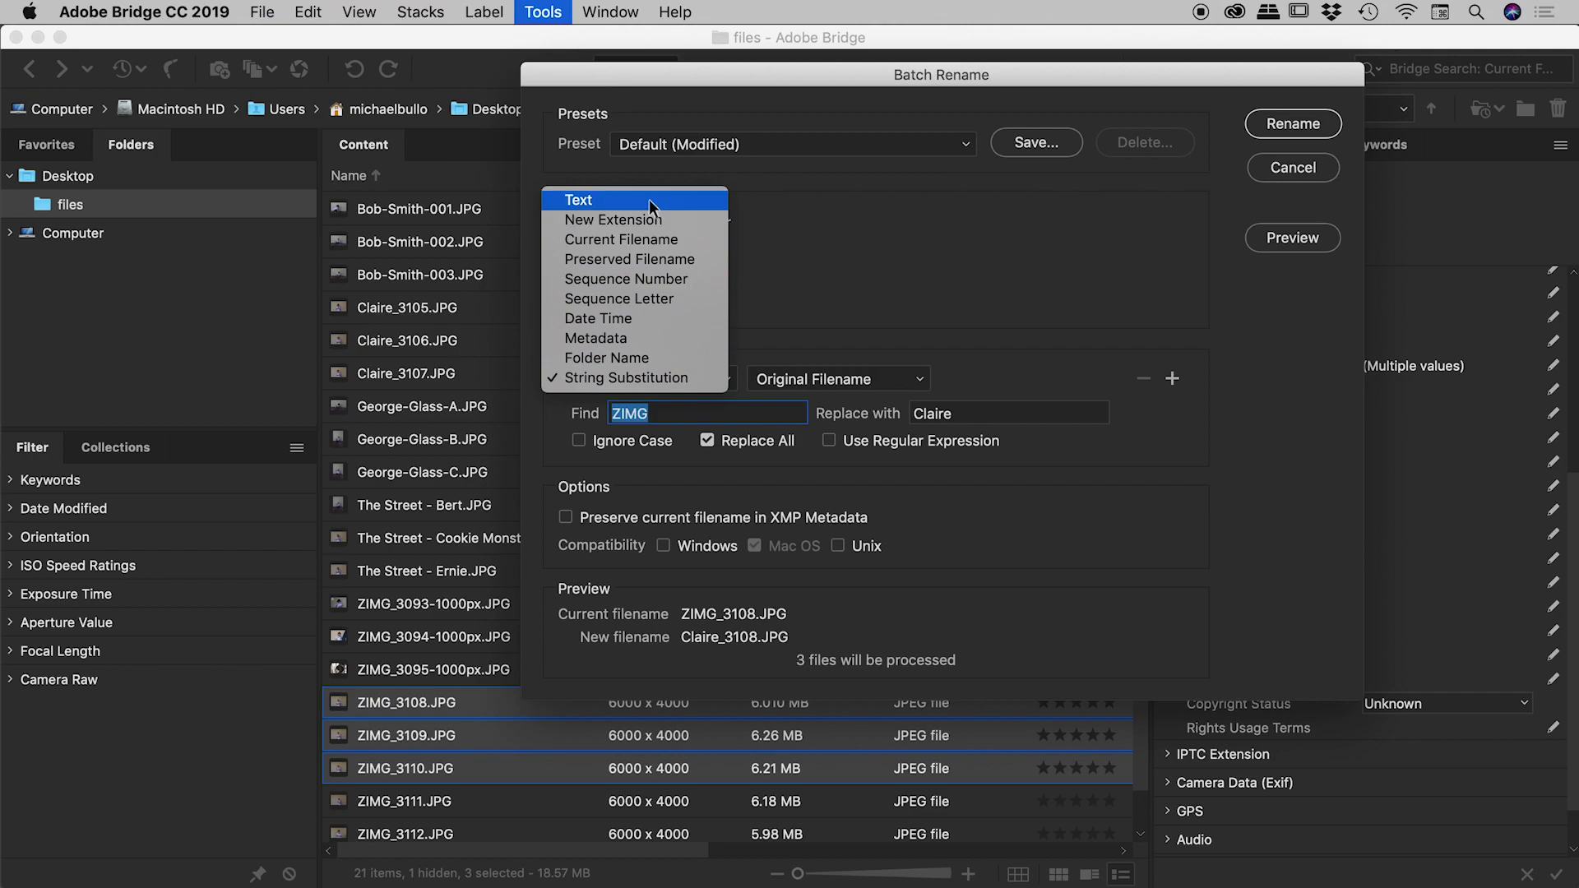
click(649, 200)
click(638, 378)
click(689, 375)
key(Tab)
text(Karen)
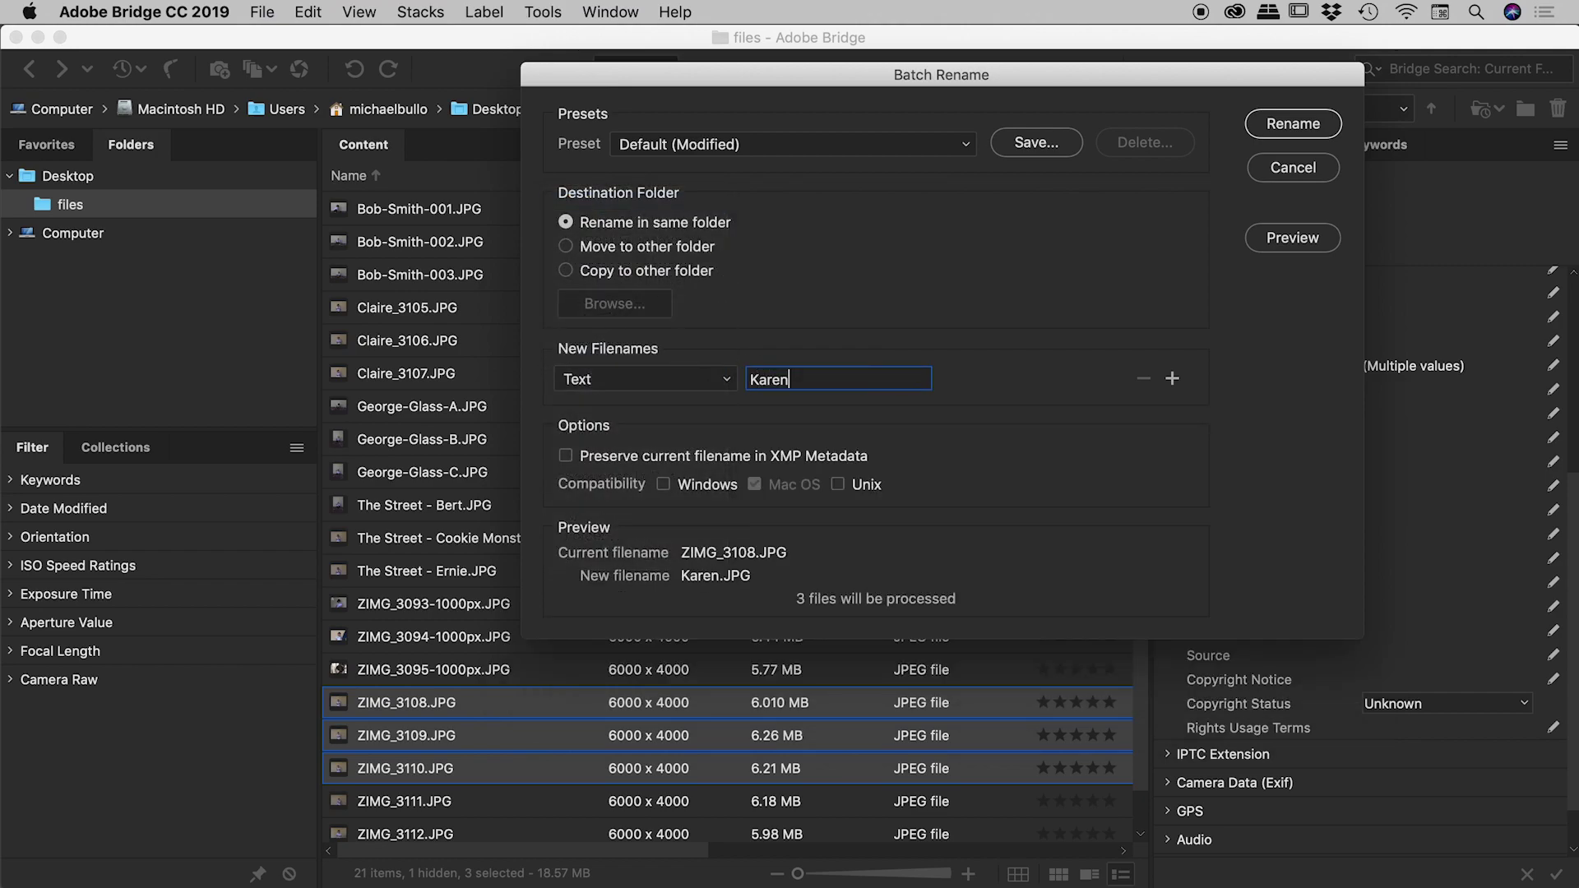
Step: Add a three-digit Sequence Number after 'Karen-' and preview Karen-001 to Karen-003
click(1172, 378)
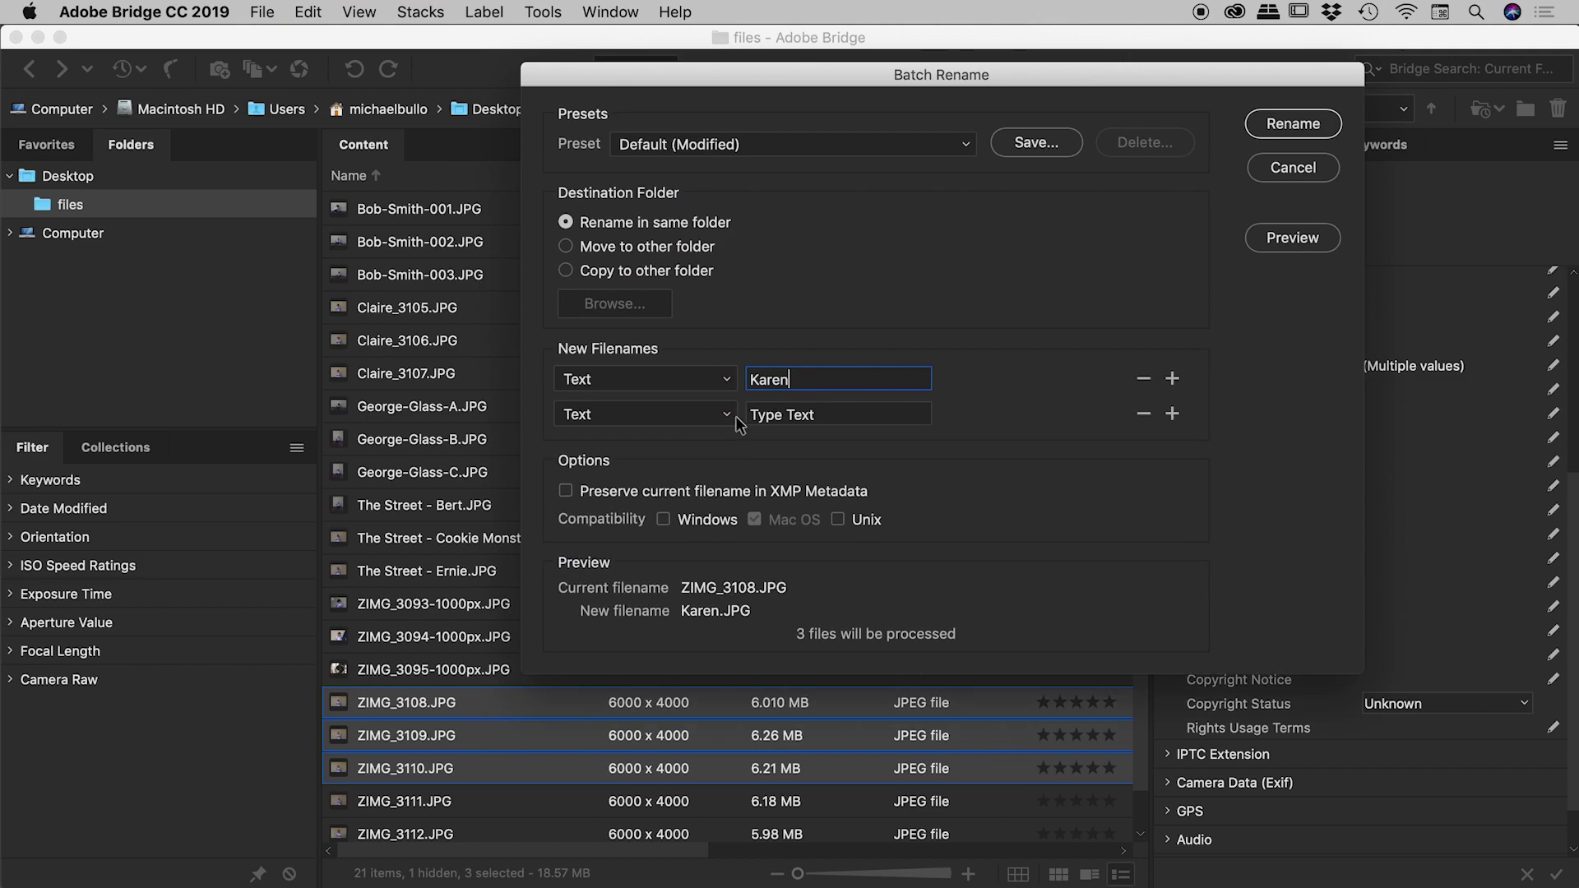
click(728, 415)
click(657, 491)
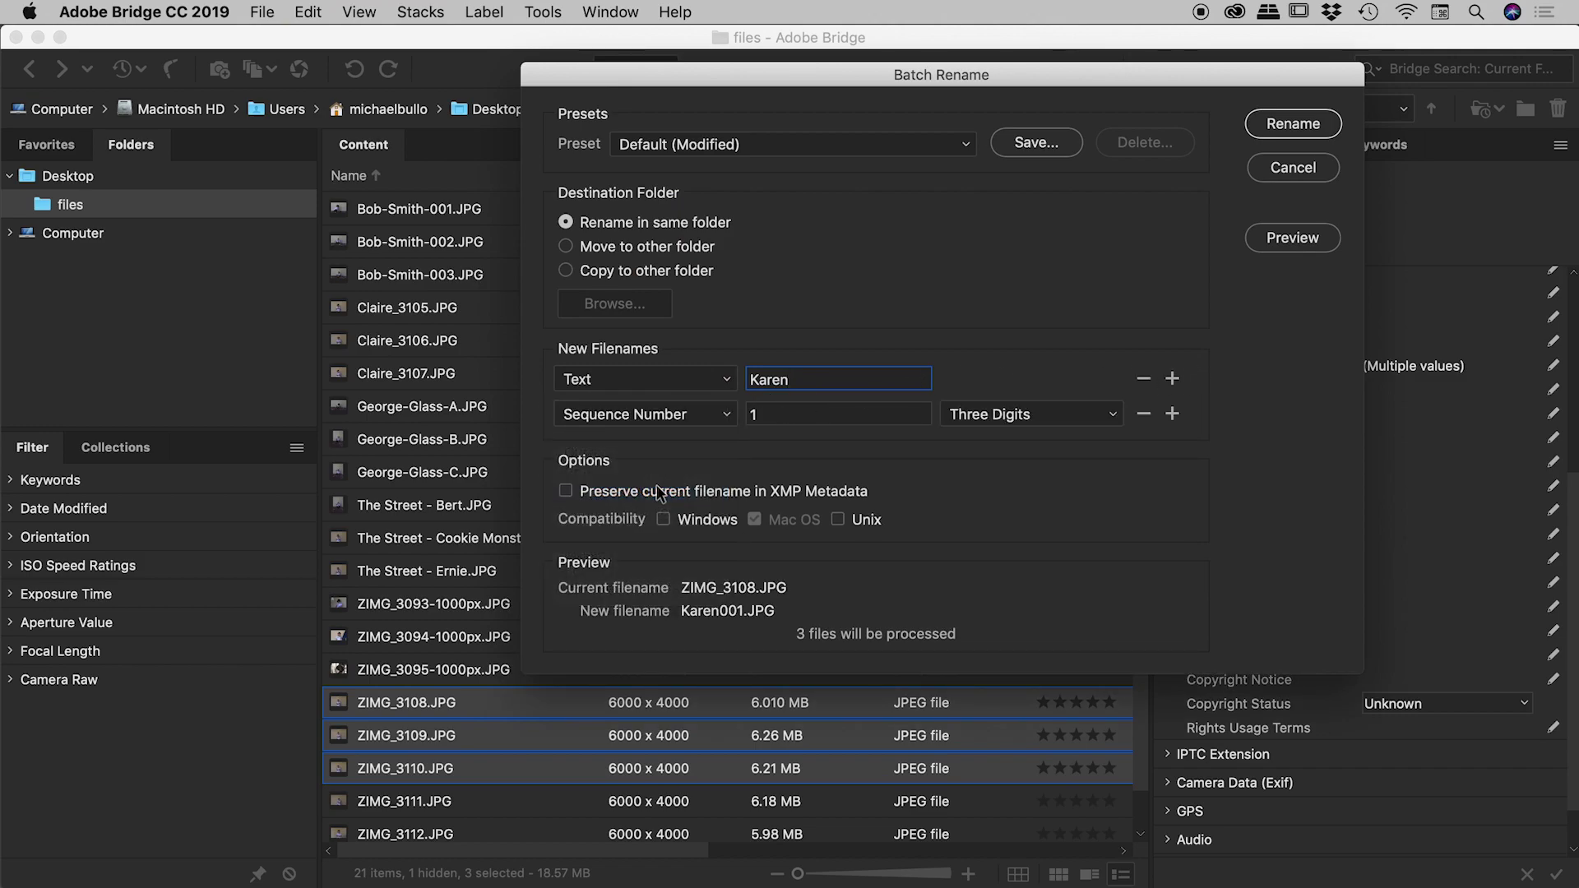
text(-)
key(Tab)
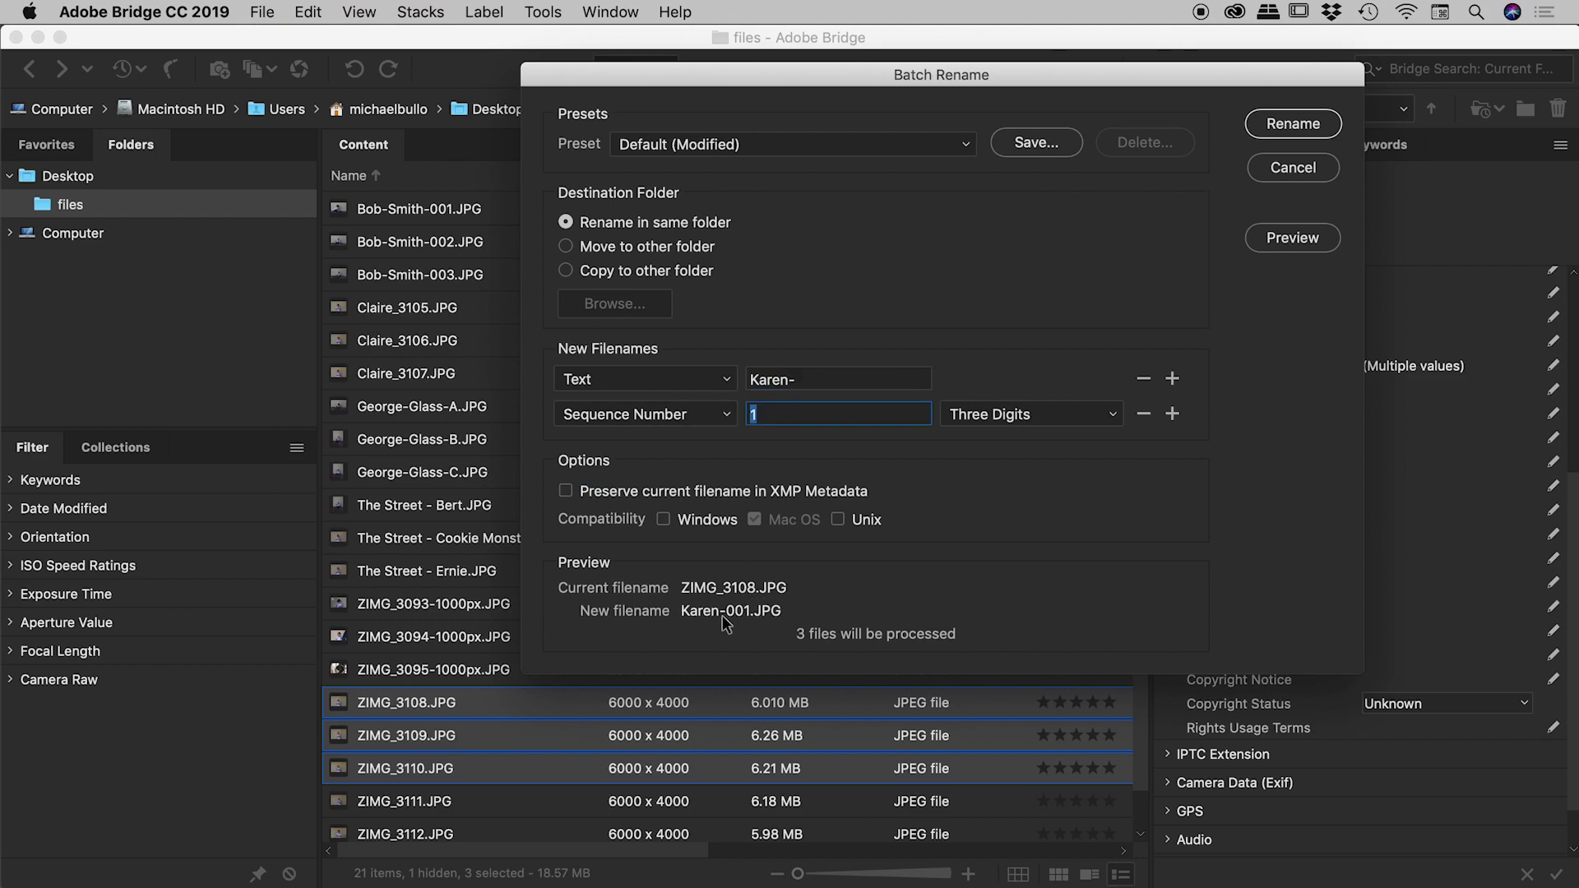
click(1328, 239)
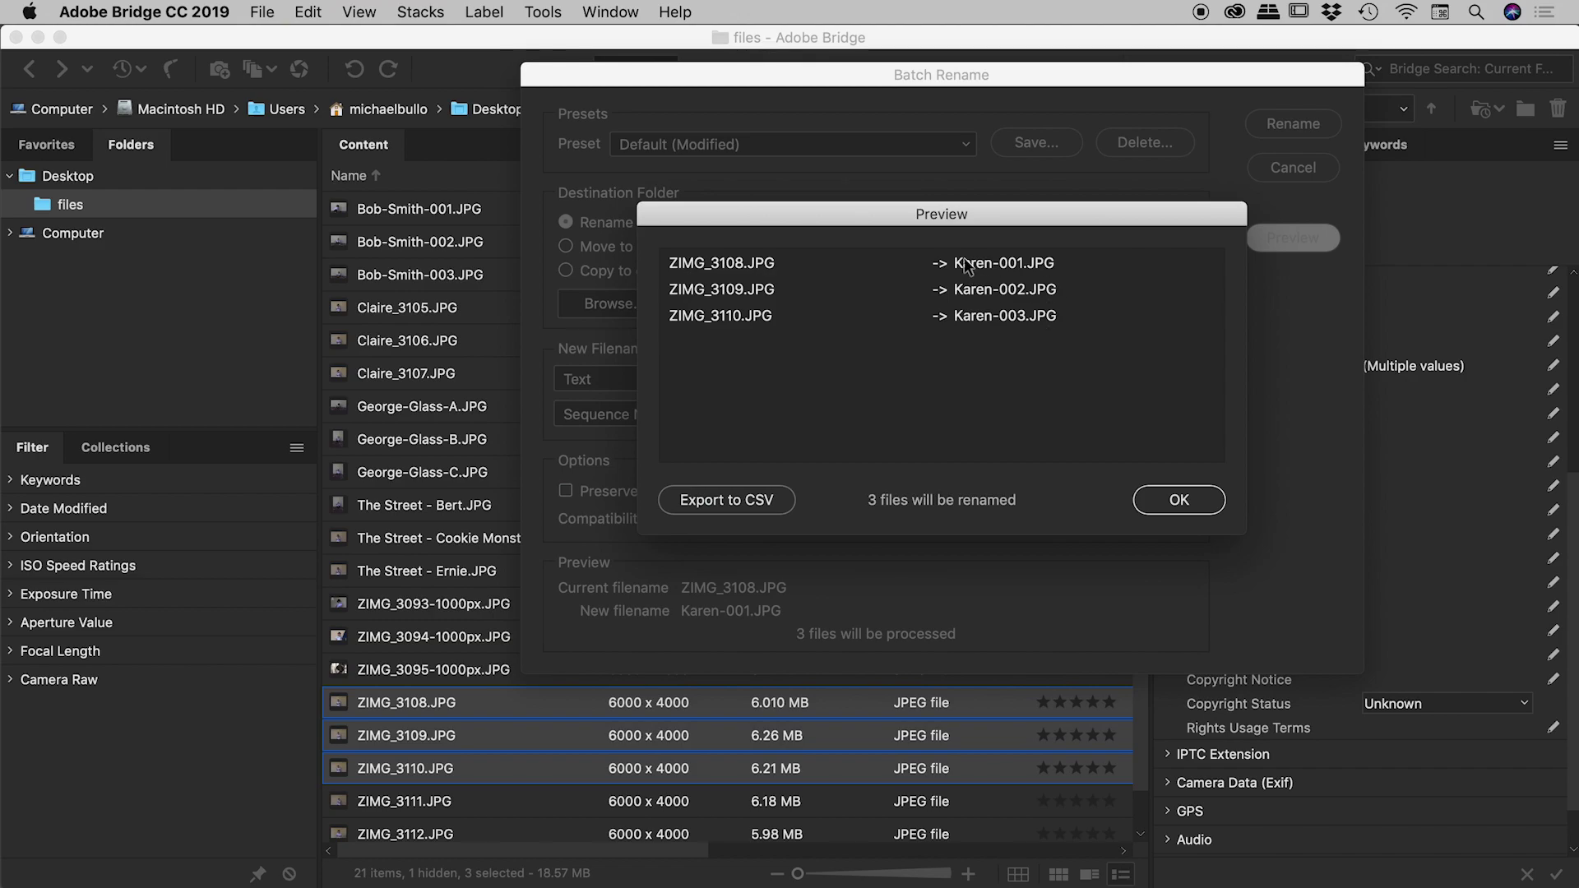
Step: Enable 'Preserve current filename in XMP Metadata', re-preview, and rename the files to Karen-001–003
click(1168, 500)
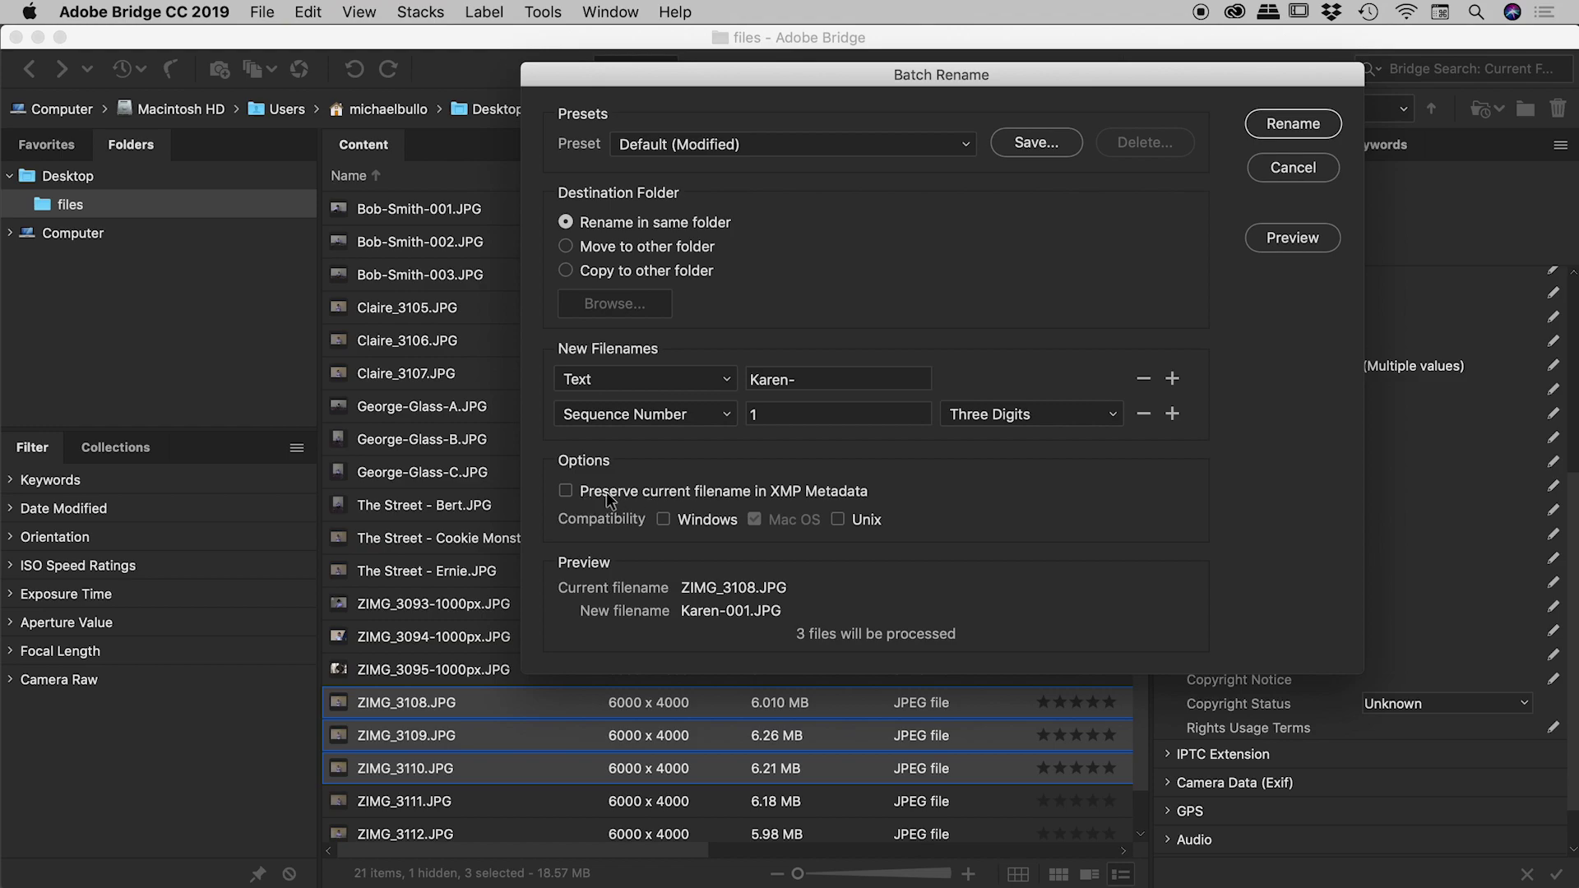
click(565, 491)
click(1296, 239)
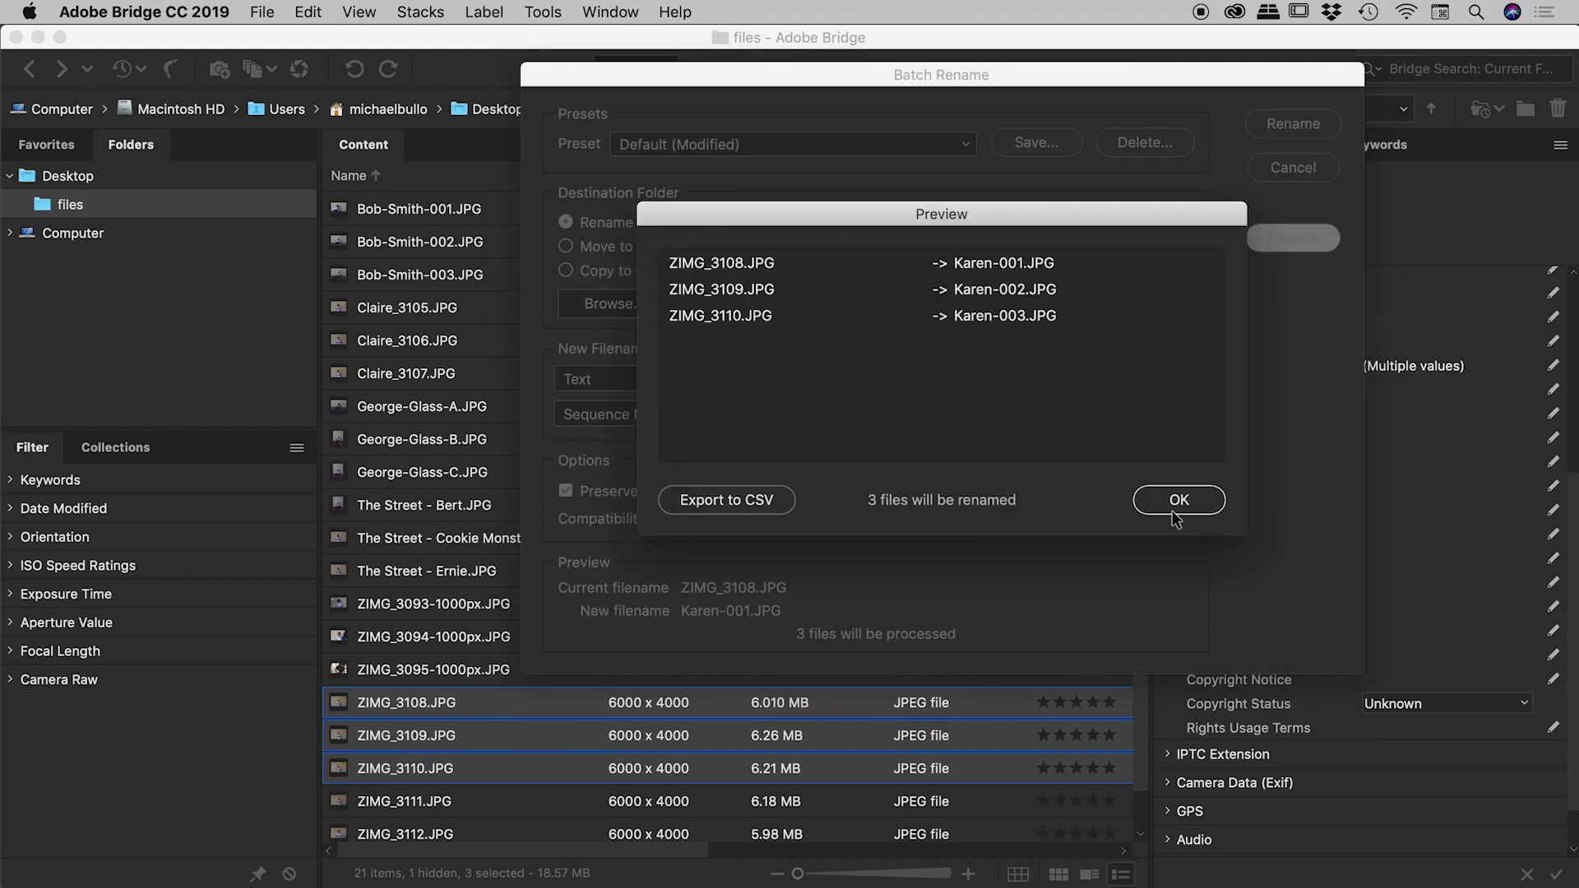
click(1199, 500)
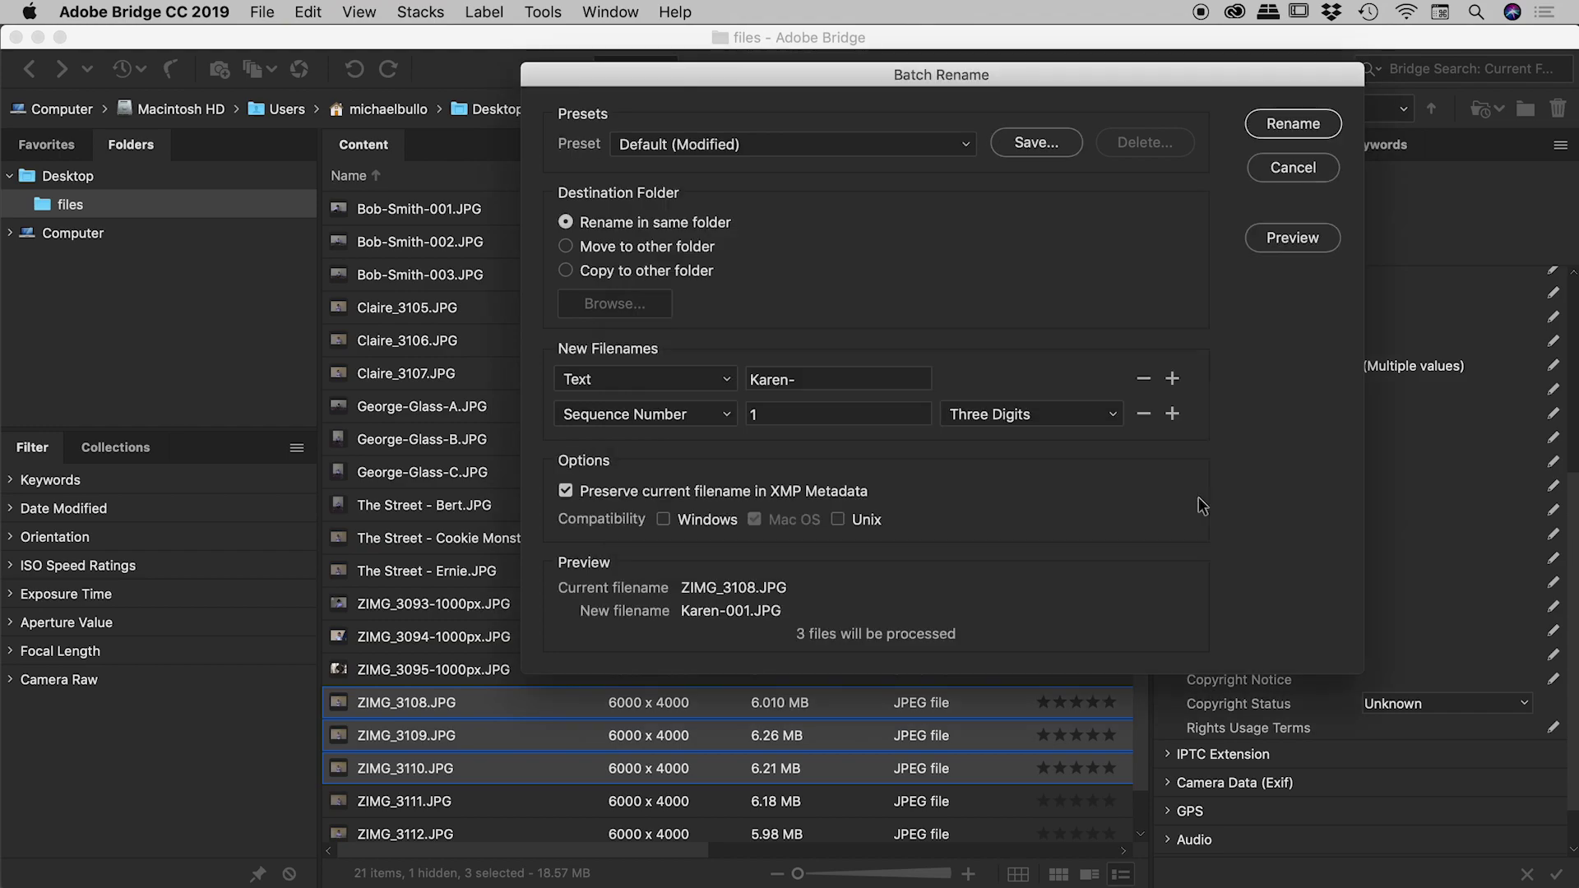
click(1294, 124)
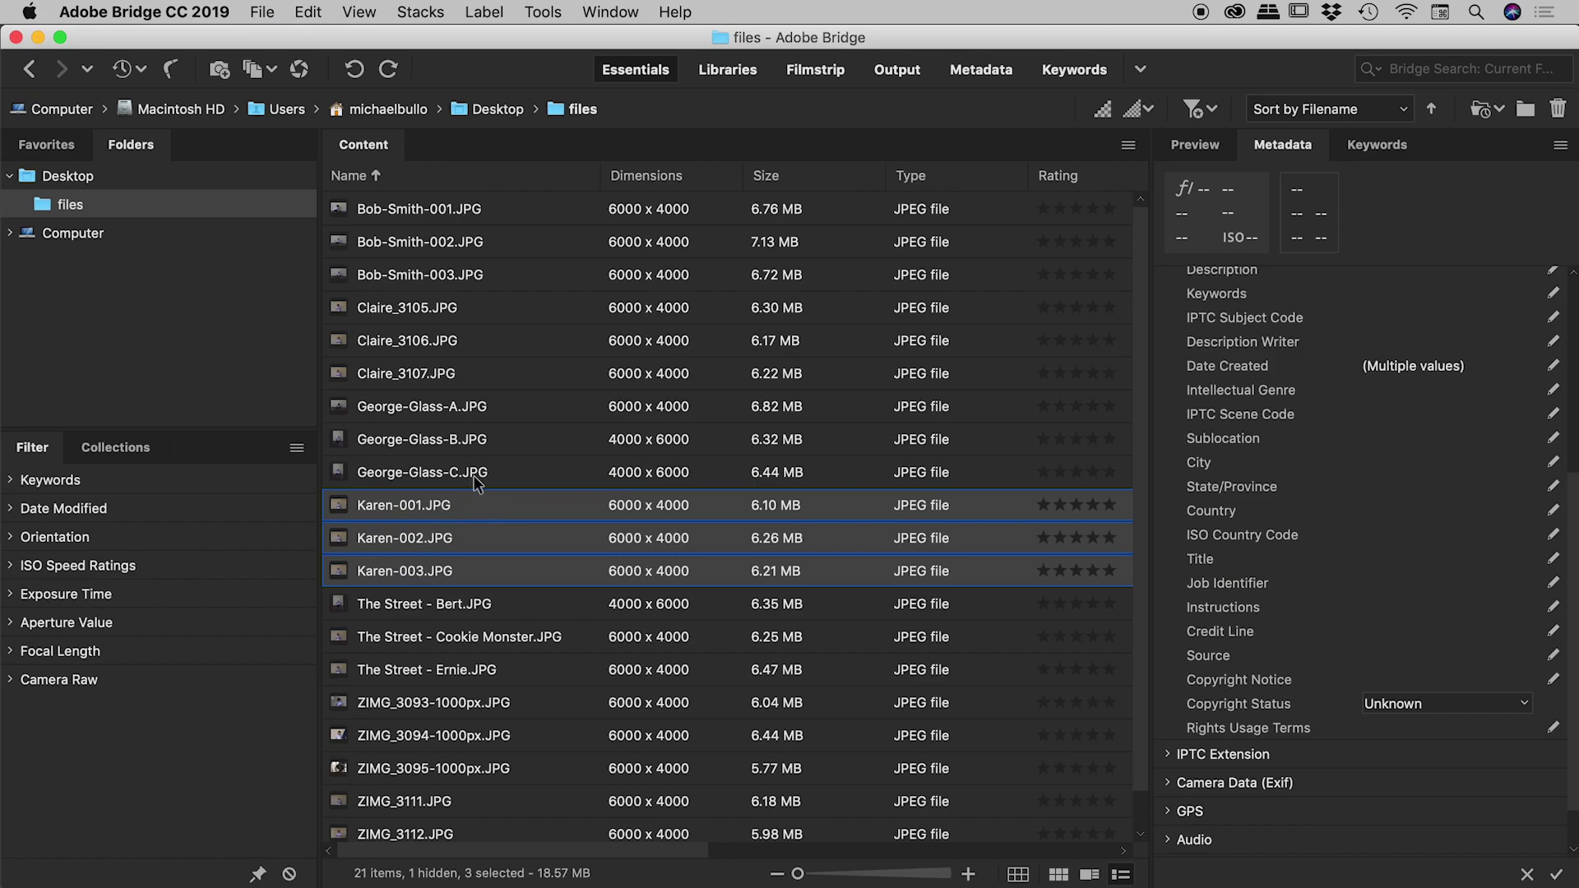
Step: Select Karen-001.JPG and expand File Properties to show its Preserved Filename, ZIMG_3108.JPG
click(419, 503)
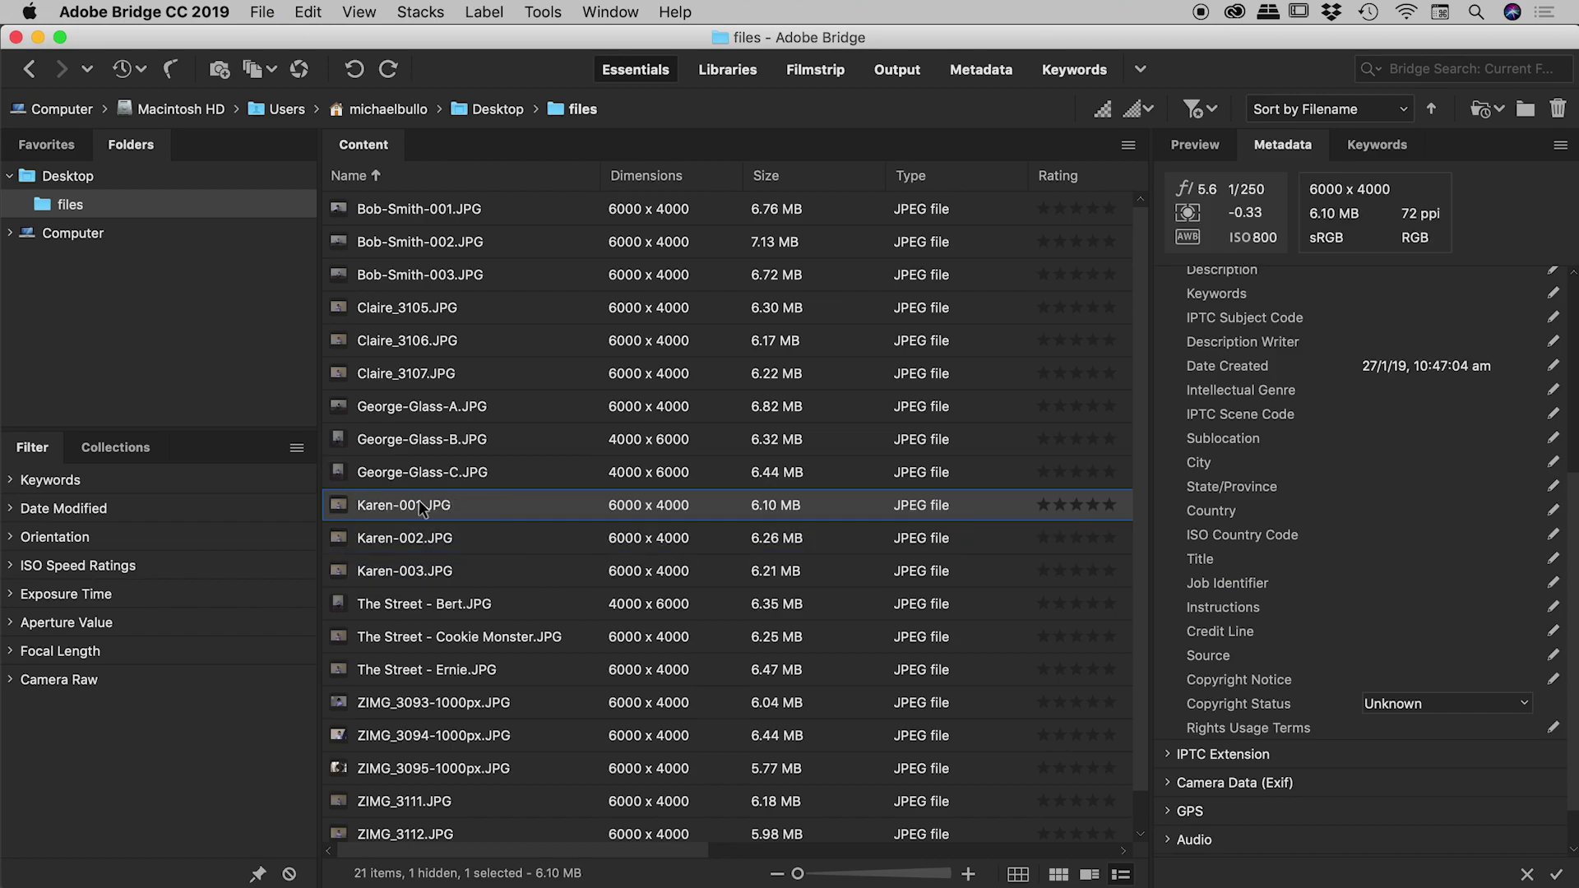
scroll(1256, 301, up, 5)
click(1168, 311)
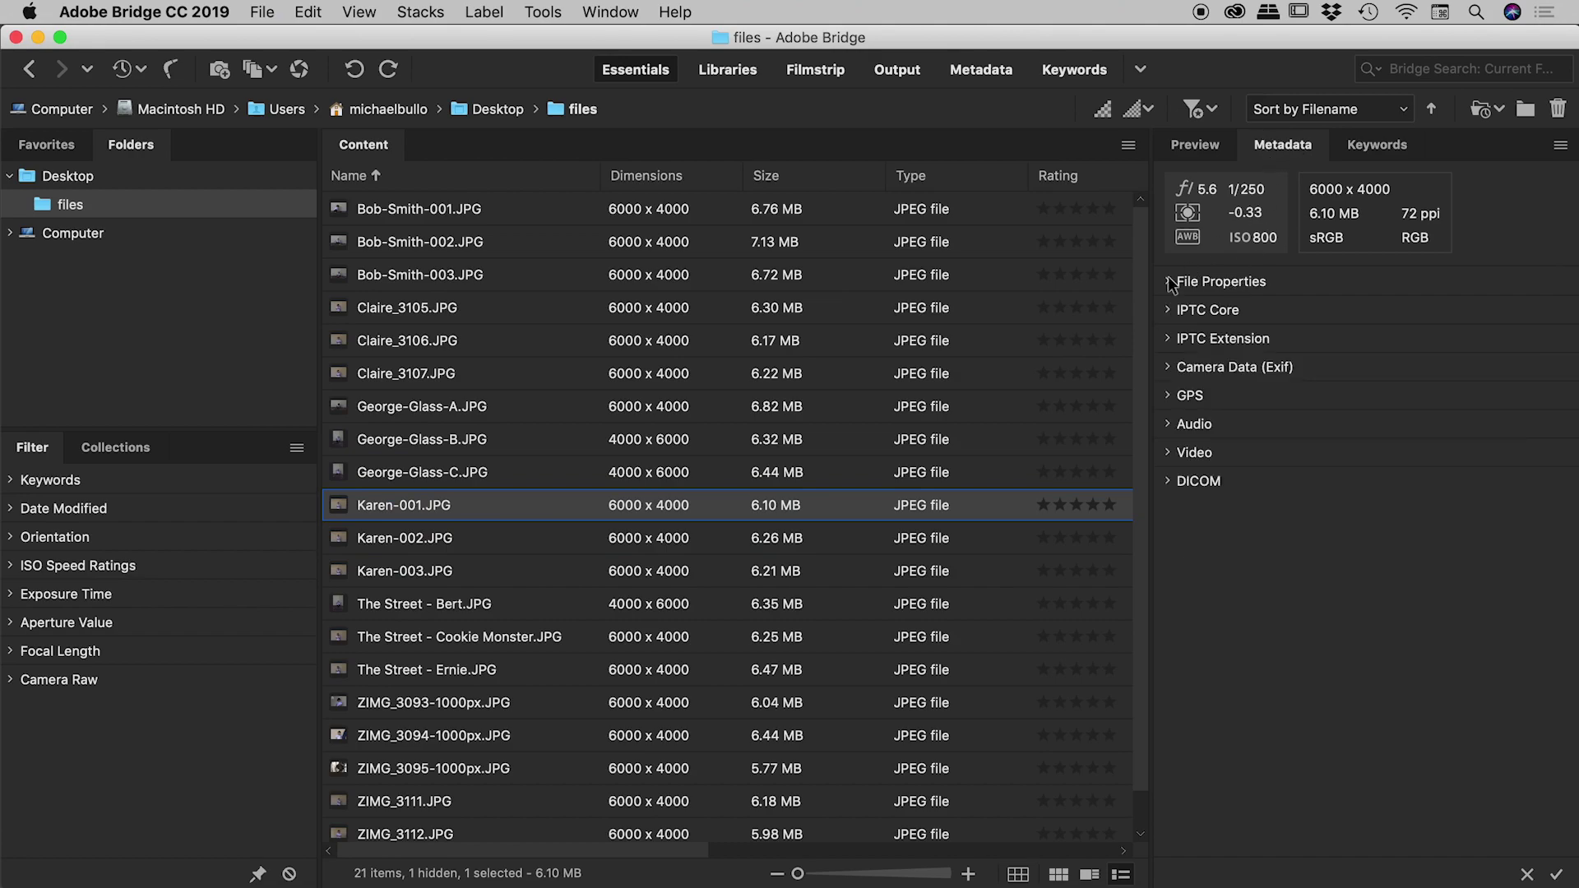
click(1168, 281)
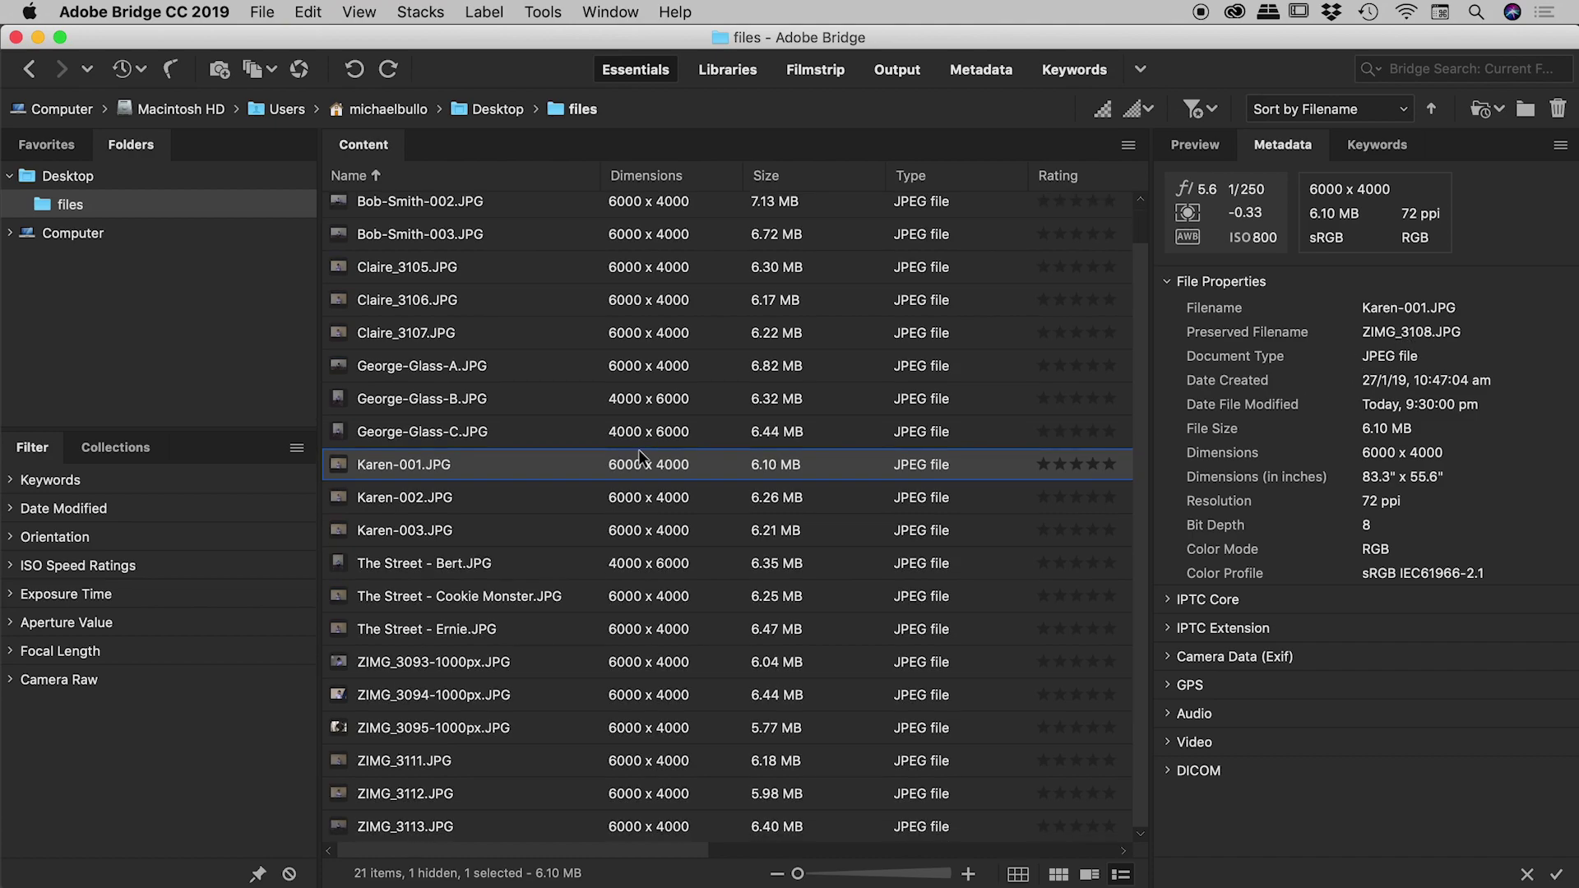
scroll(1060, 441, down, 1)
scroll(518, 736, down, 2)
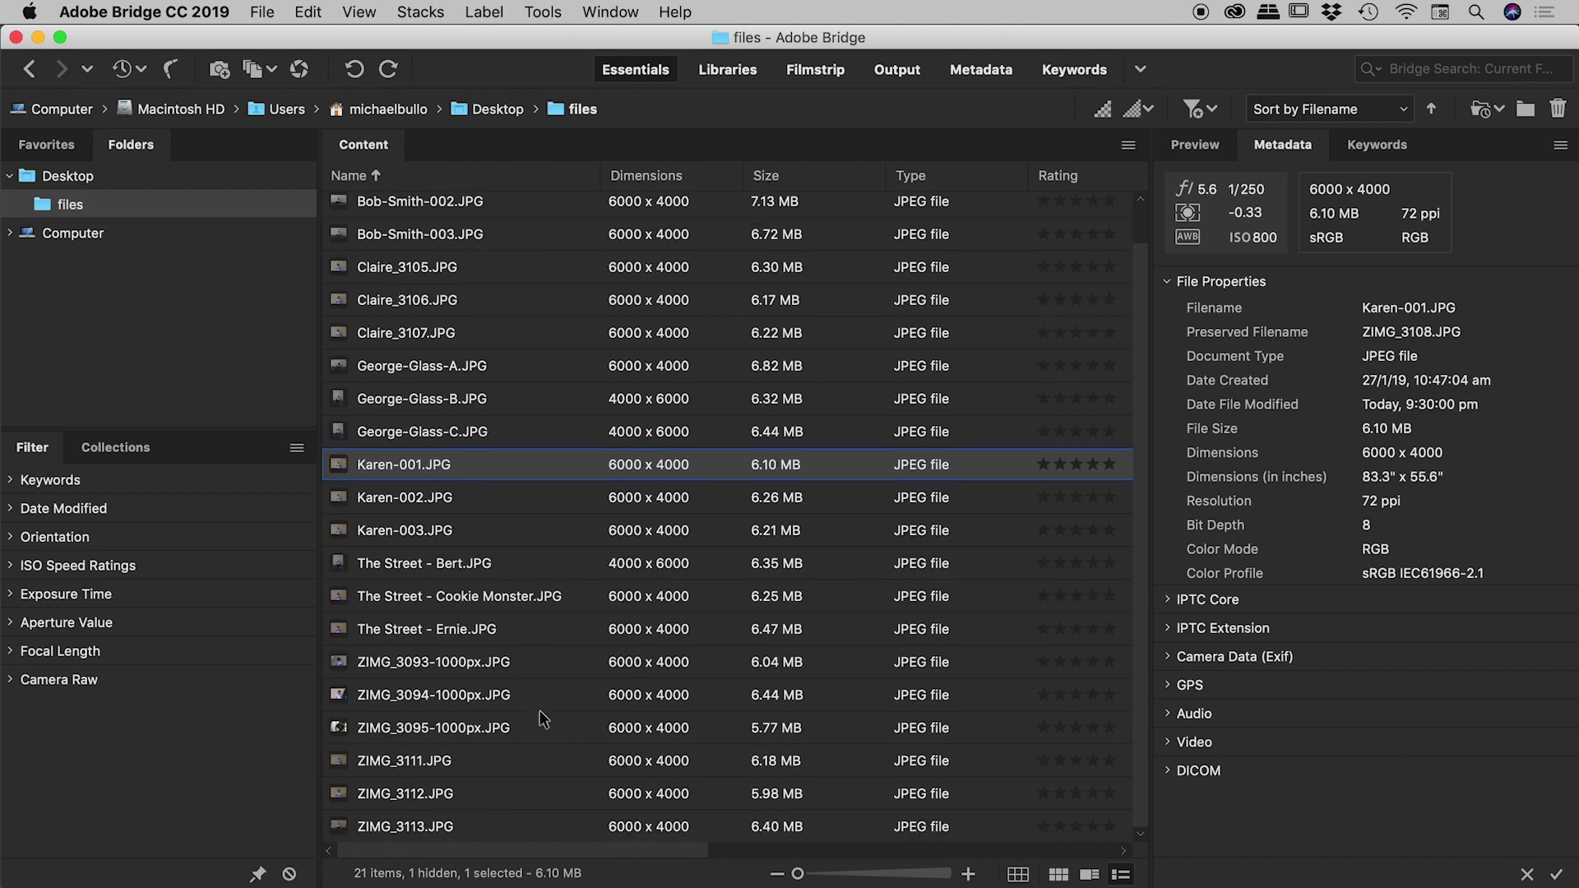
Step: Select ZIMG_3111–3113 and bring up the Batch Rename dialog
click(497, 759)
shift+click(461, 827)
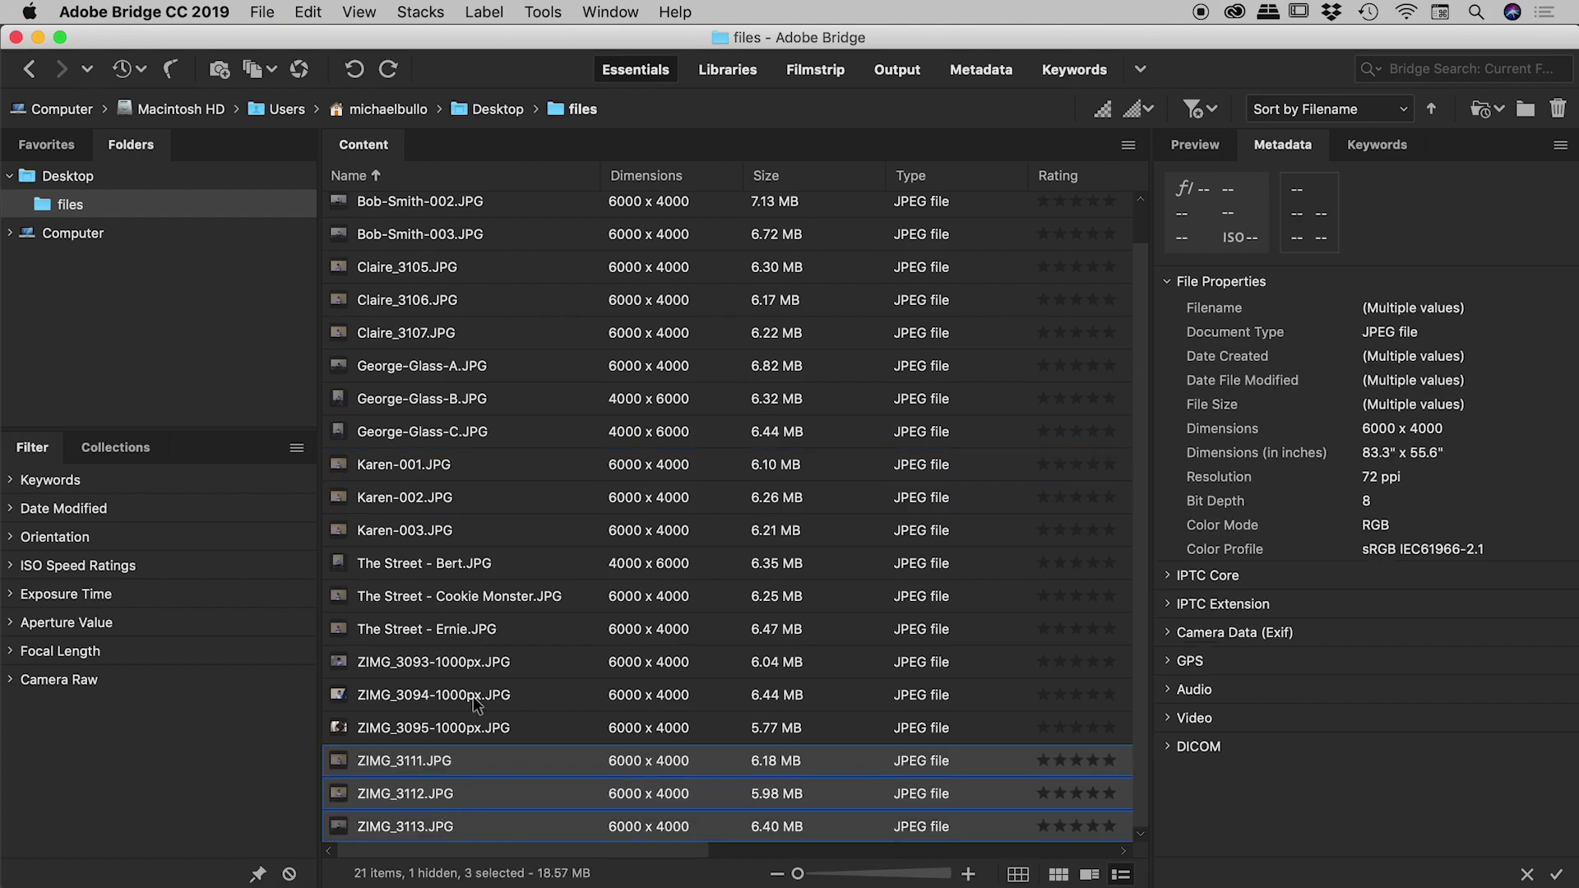
click(544, 12)
click(550, 38)
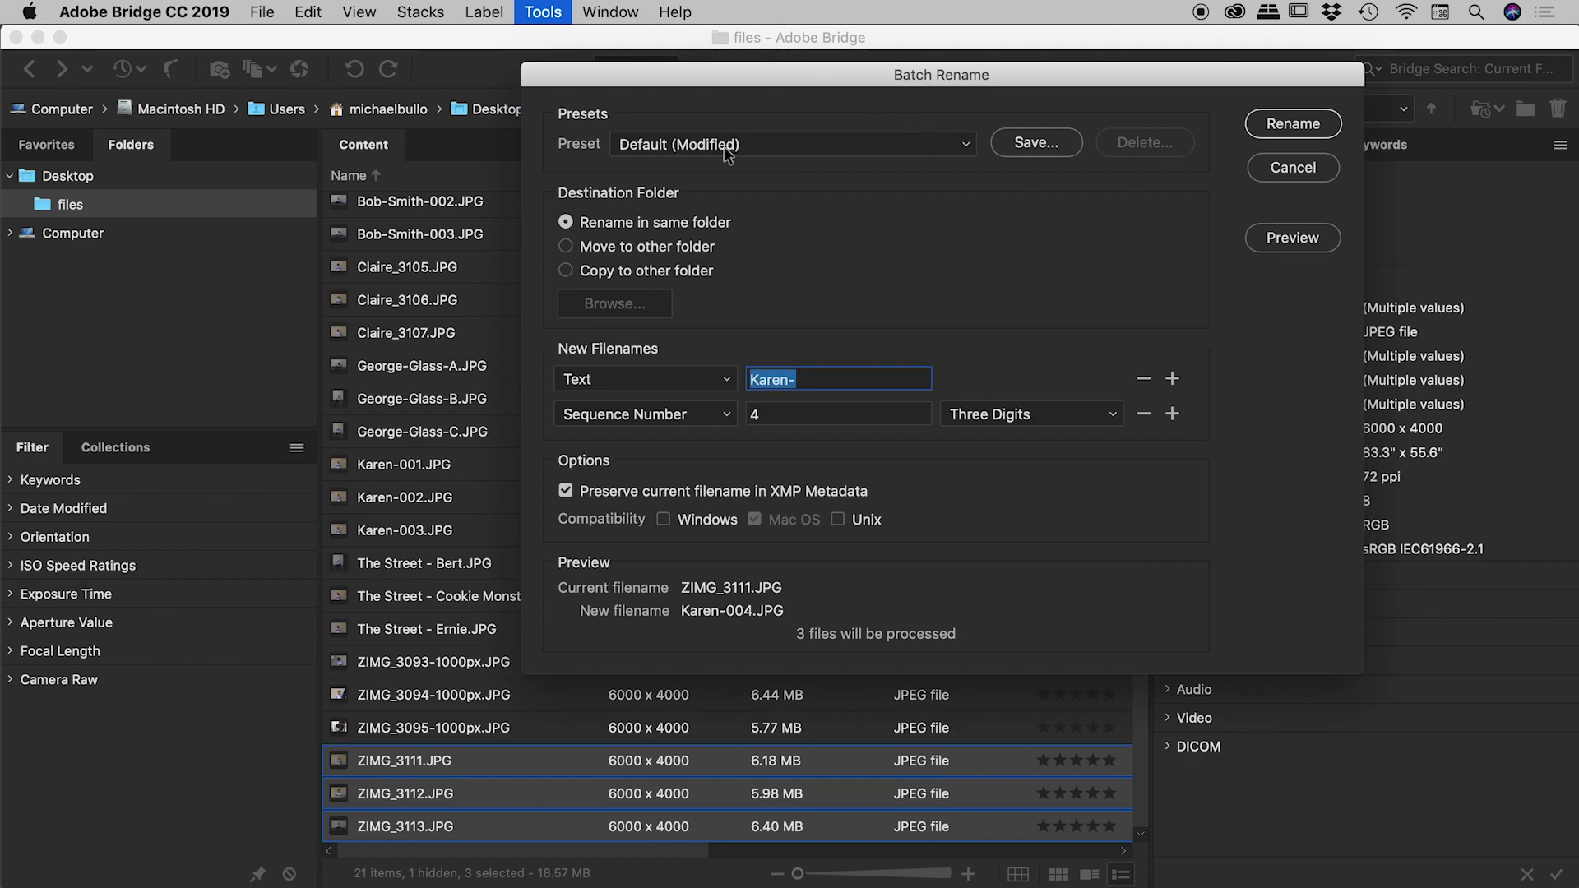
click(971, 150)
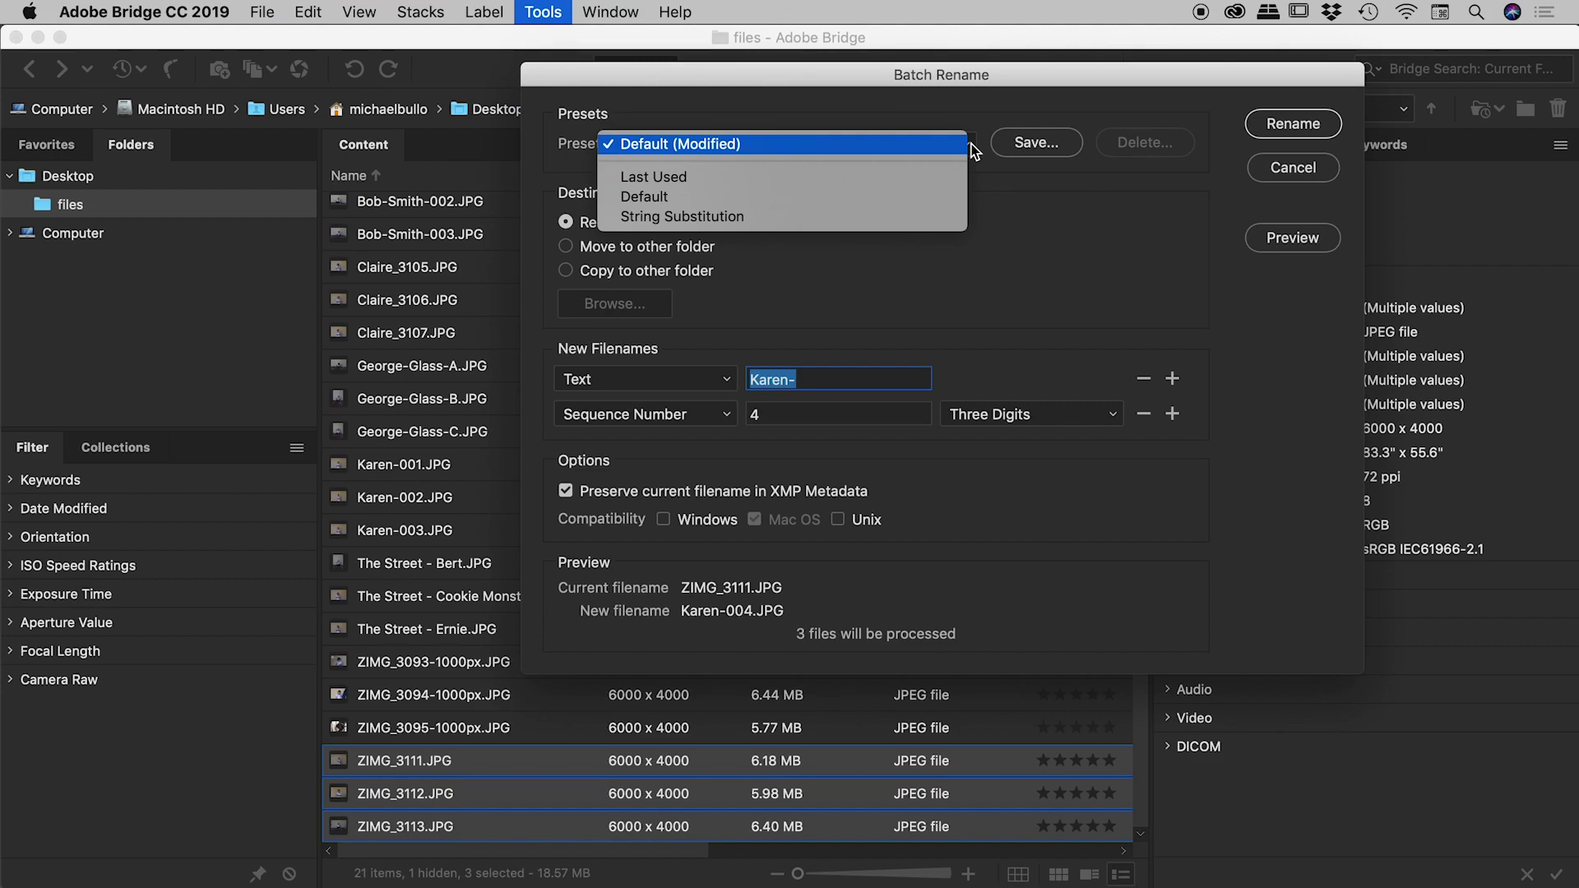
click(1098, 211)
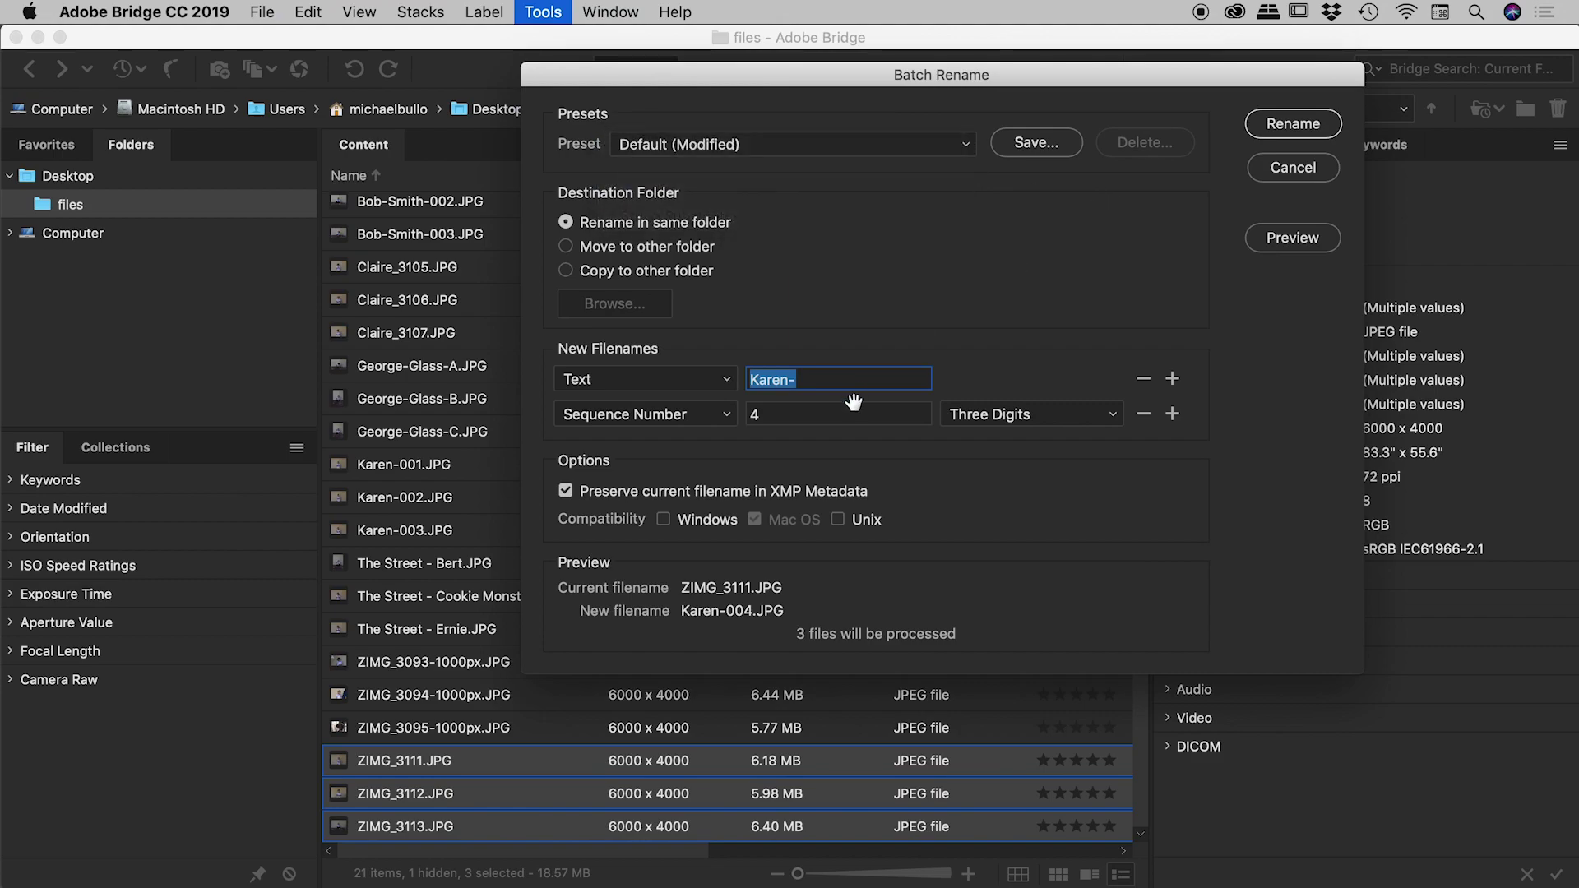
Step: Change the text prefix to 'Geoff-' with the sequence starting at 1, and preview the names
click(811, 370)
key(shift+Left)
key(Left)
key(alt+shift+Left)
text(Geoff)
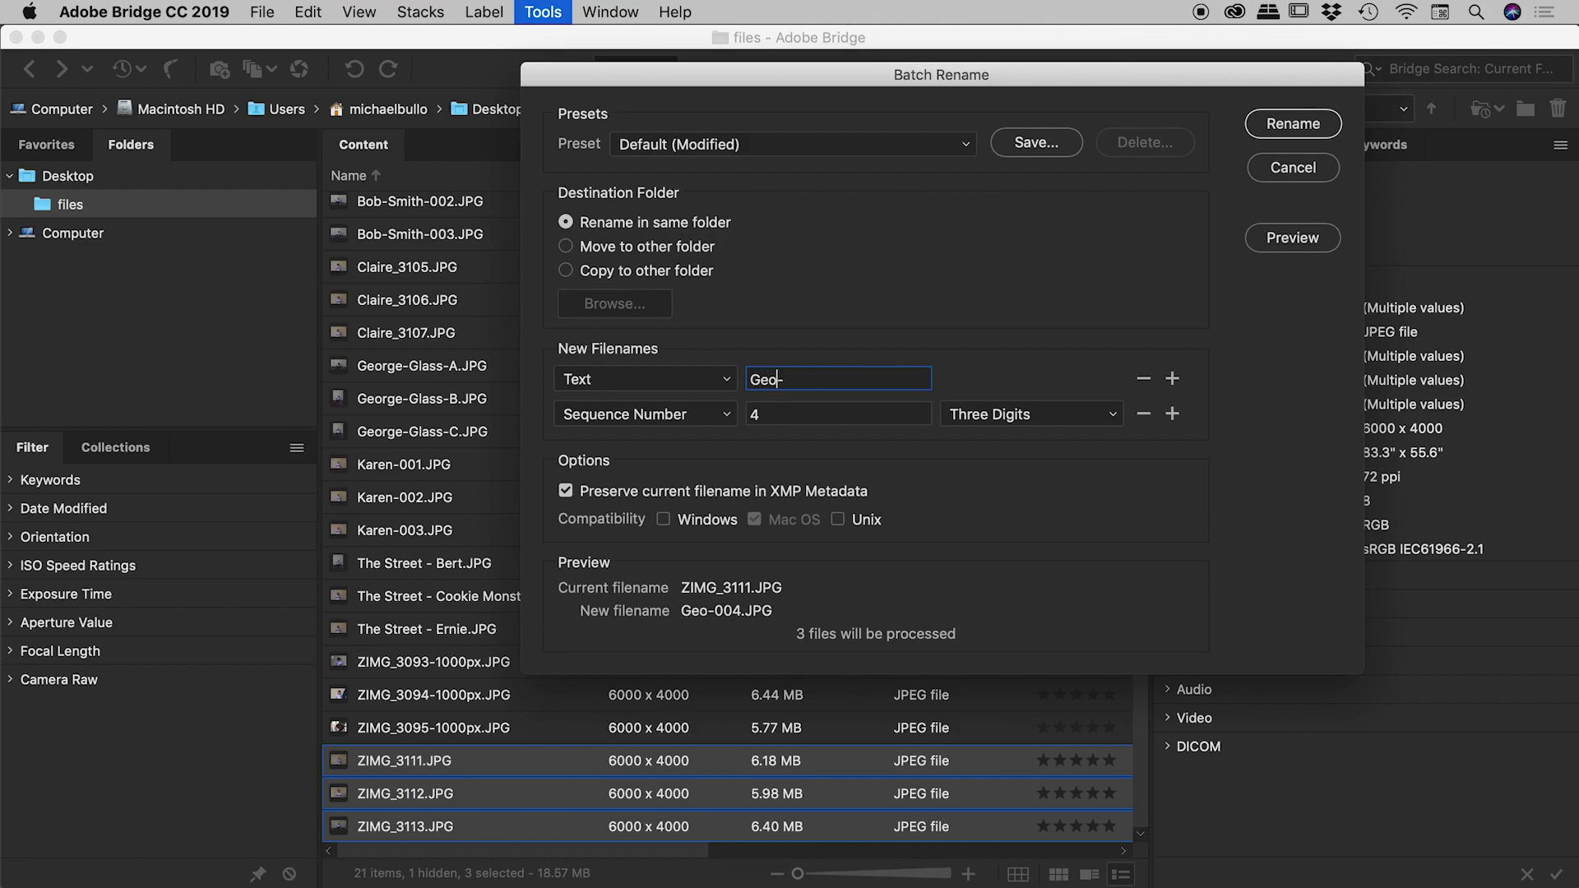
key(Tab)
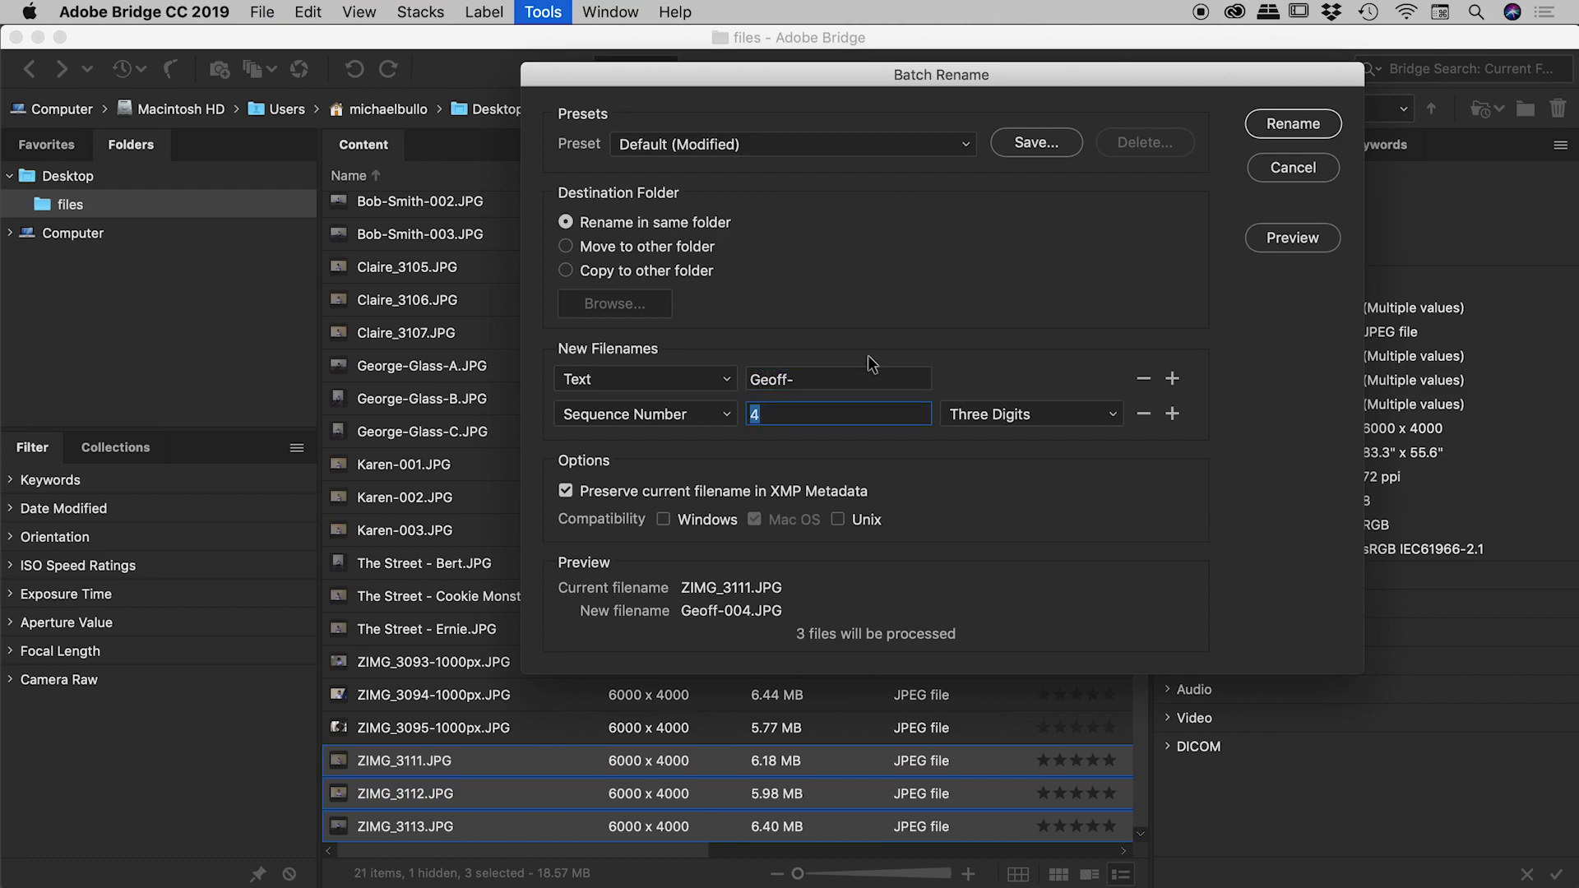
text(1)
triple_click(792, 387)
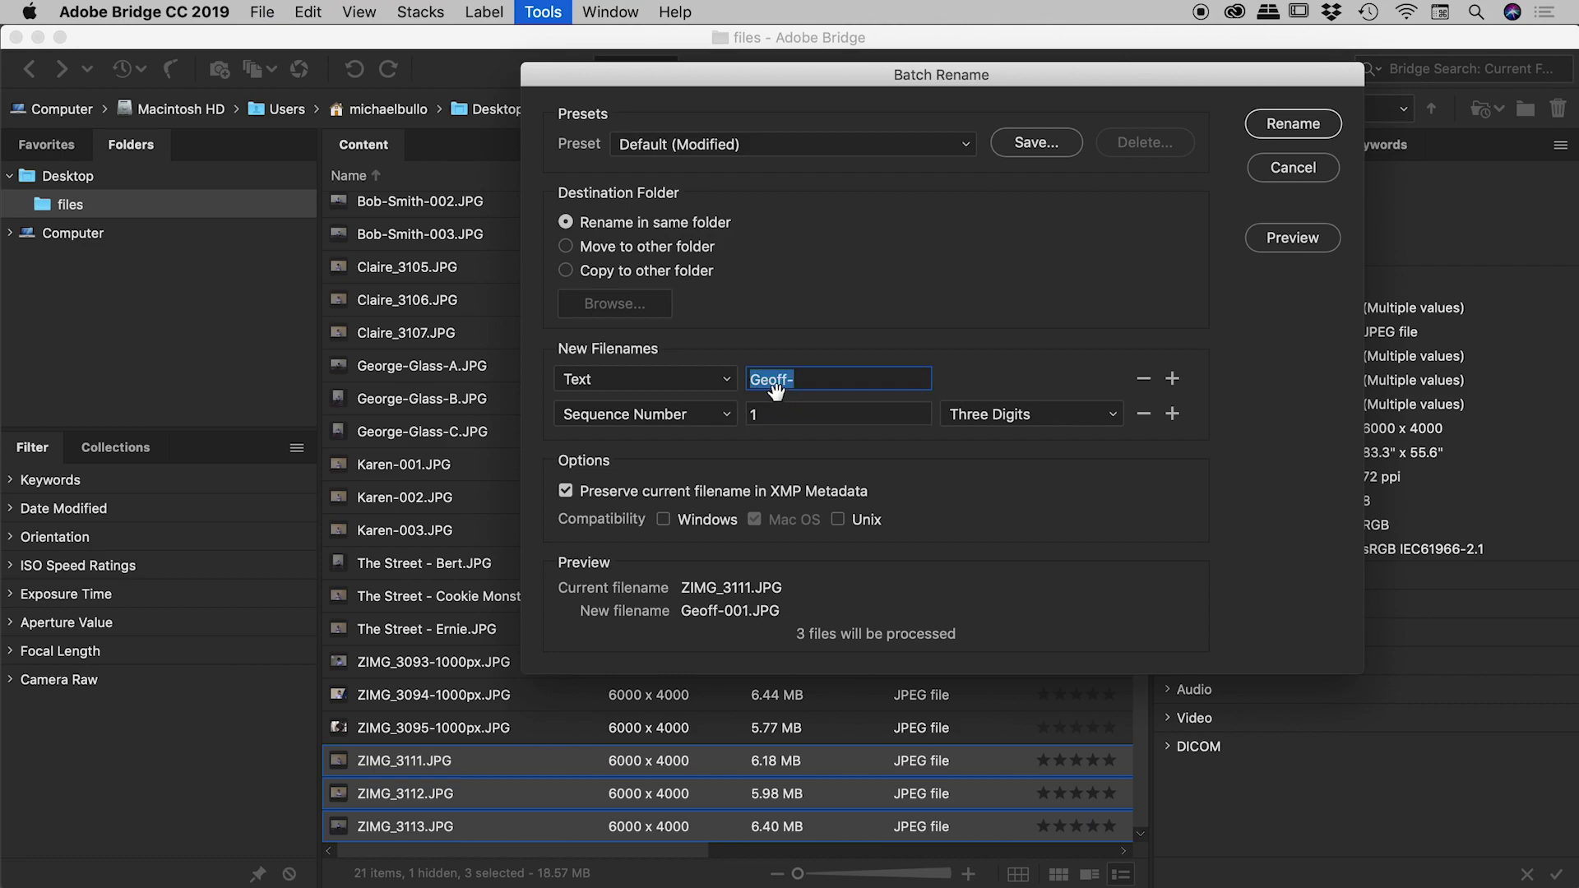
click(1315, 235)
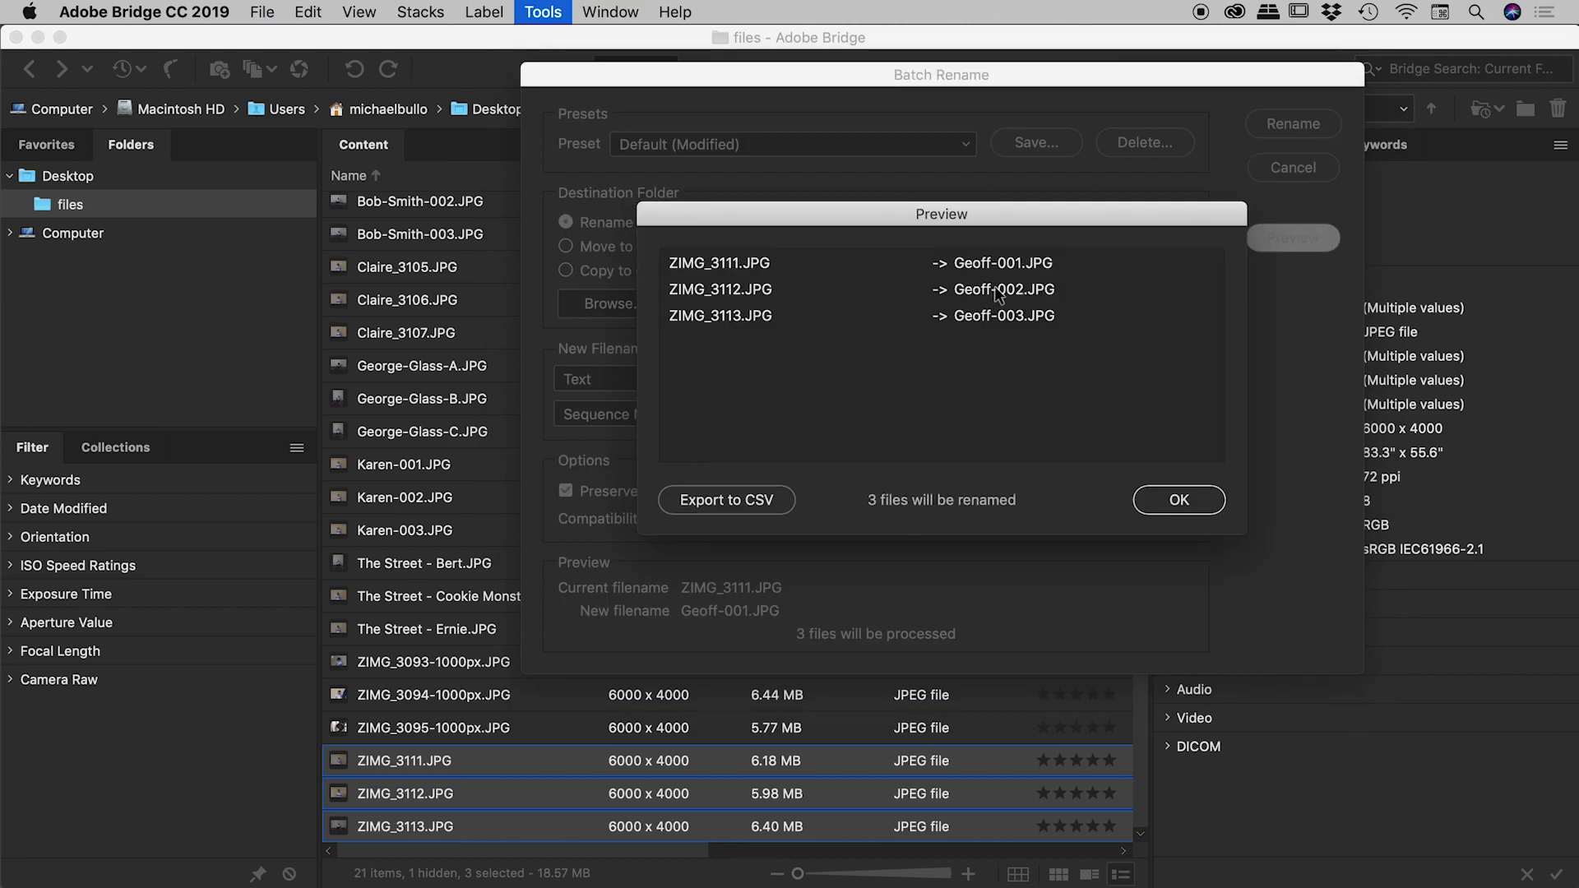
click(1179, 501)
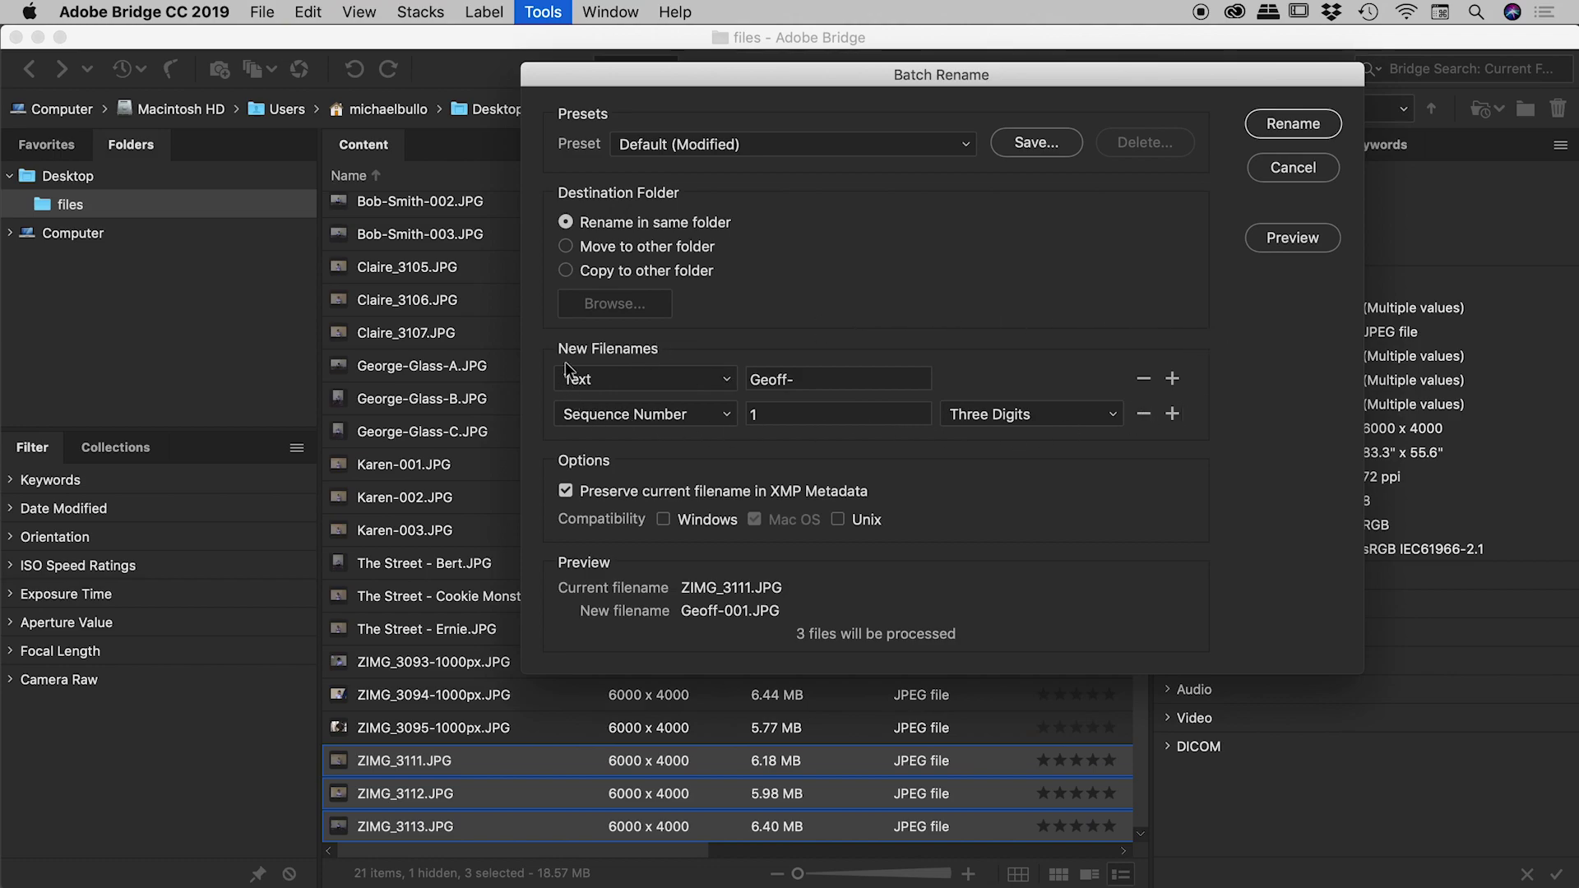
Step: Save the settings as preset 'Geoff' and rename the files to Geoff-001–003
click(1040, 145)
text(Geoff)
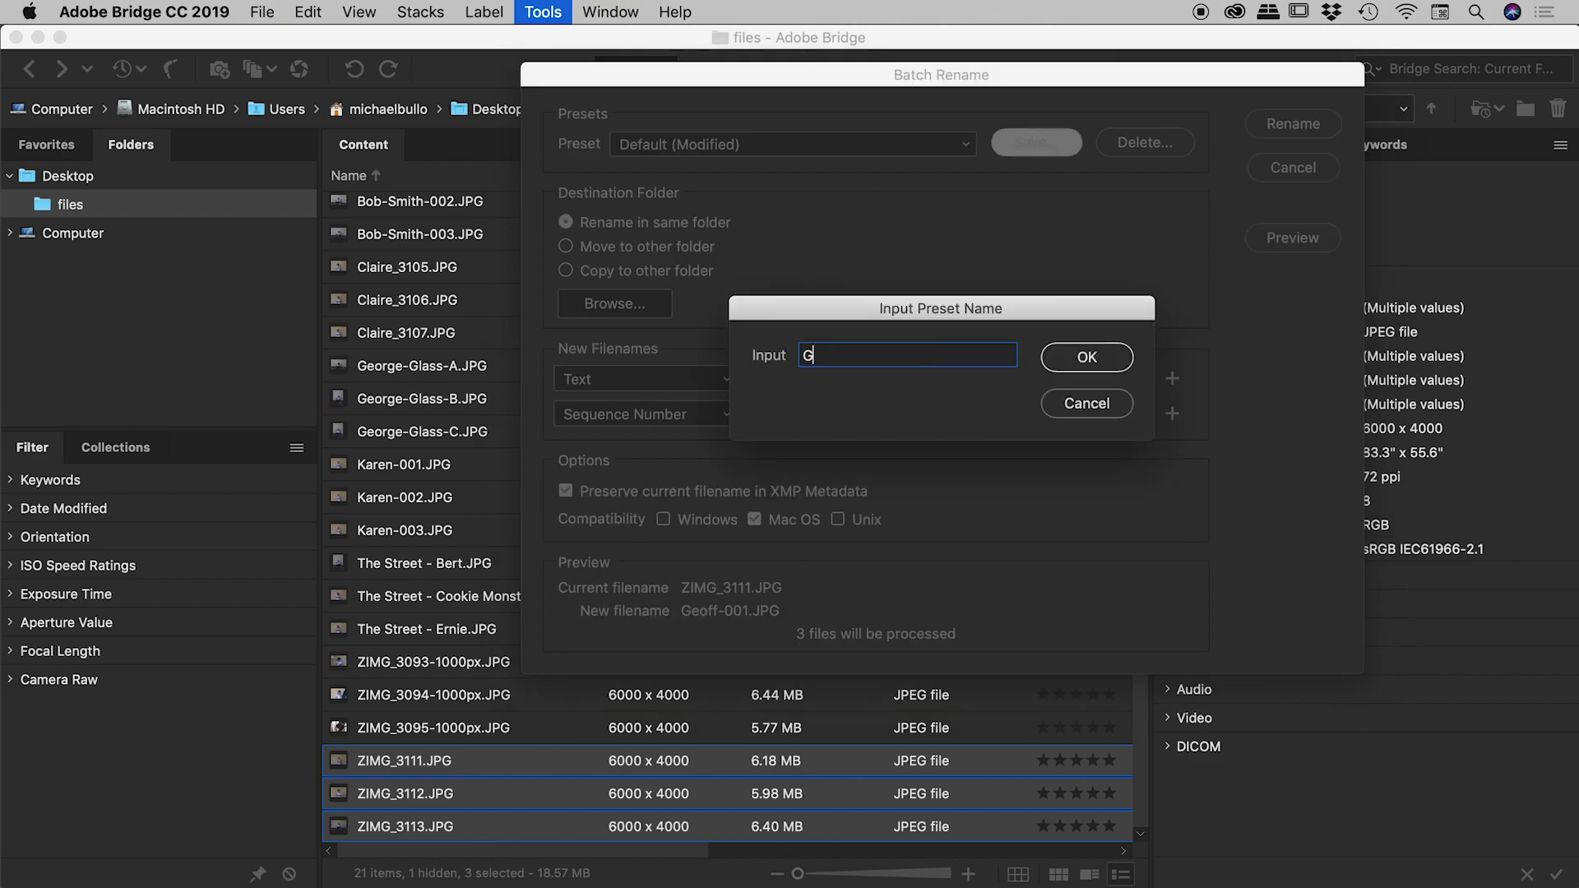
click(1086, 357)
click(1312, 124)
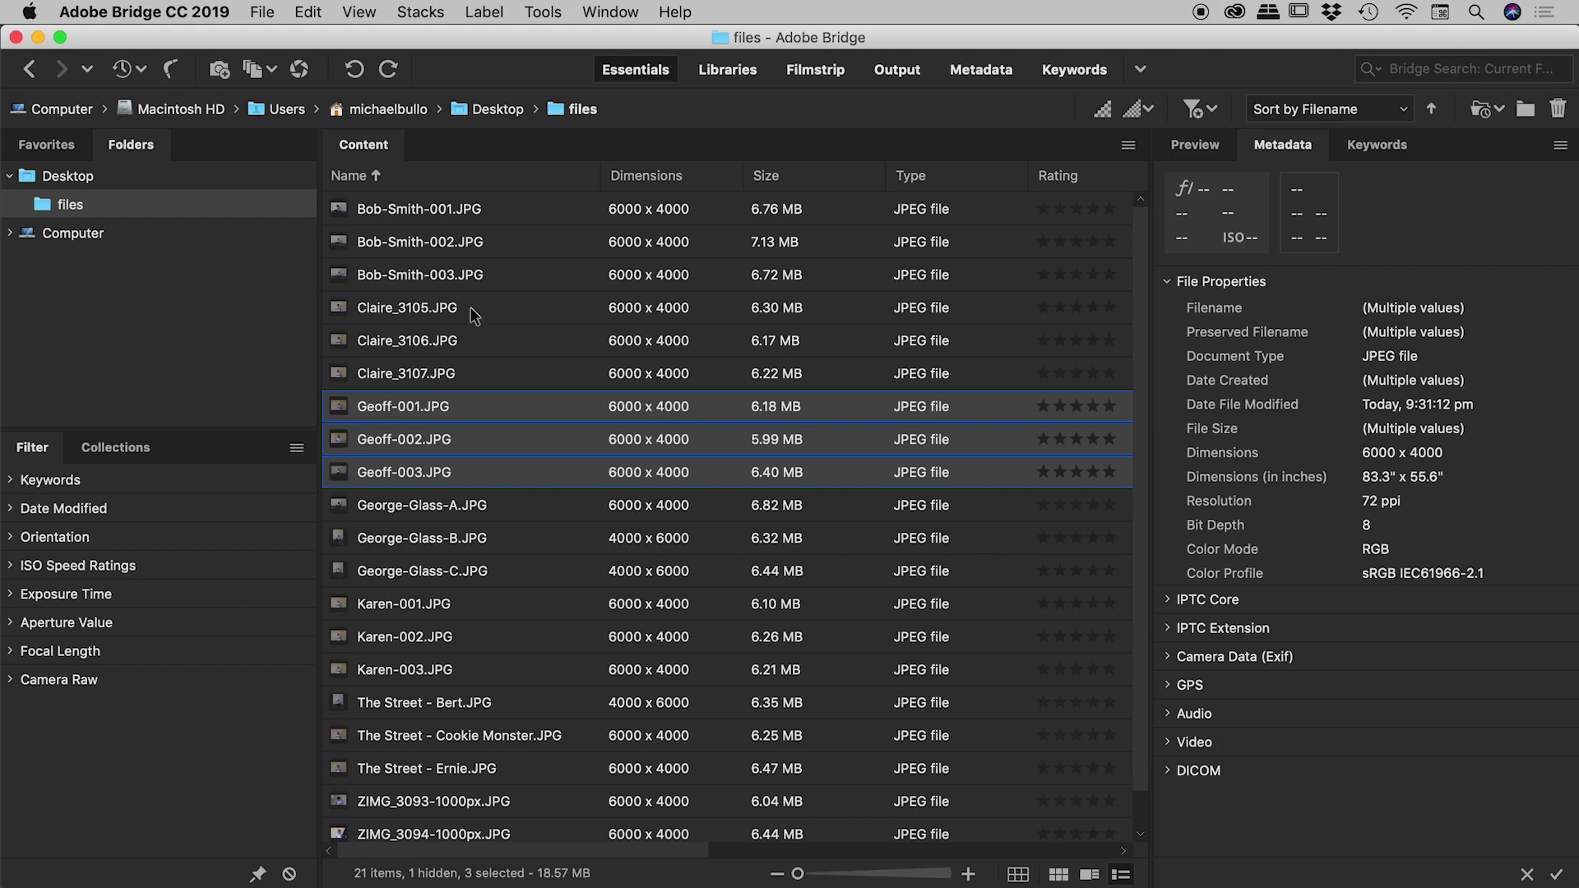
Step: Select Claire_3105–3107 and batch-rename them with the Geoff preset to Geoff-004–006
click(429, 308)
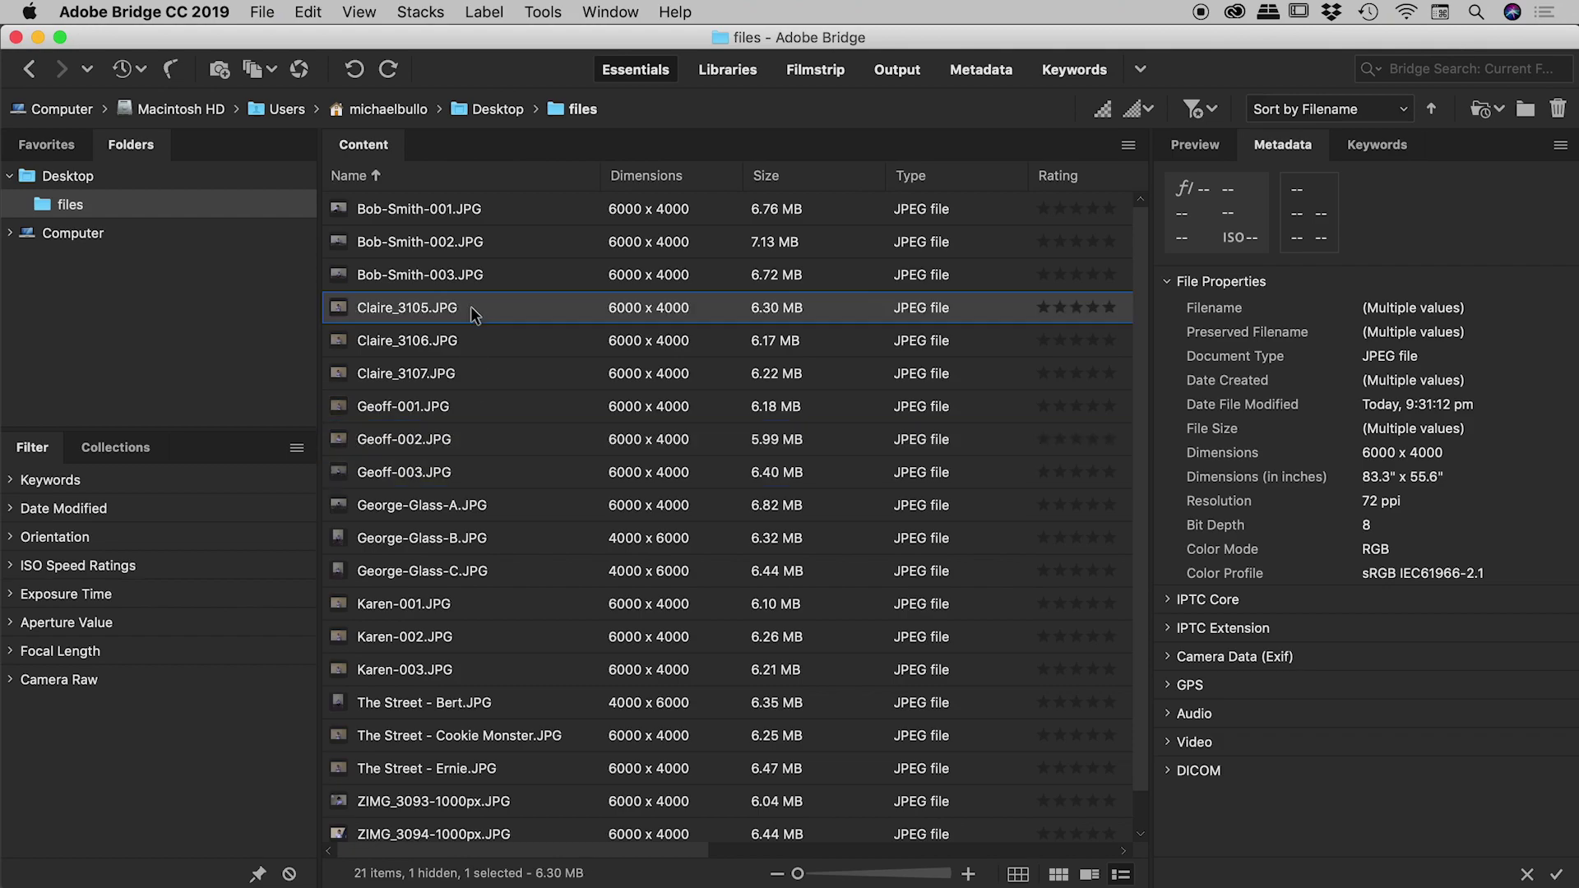
shift+click(426, 370)
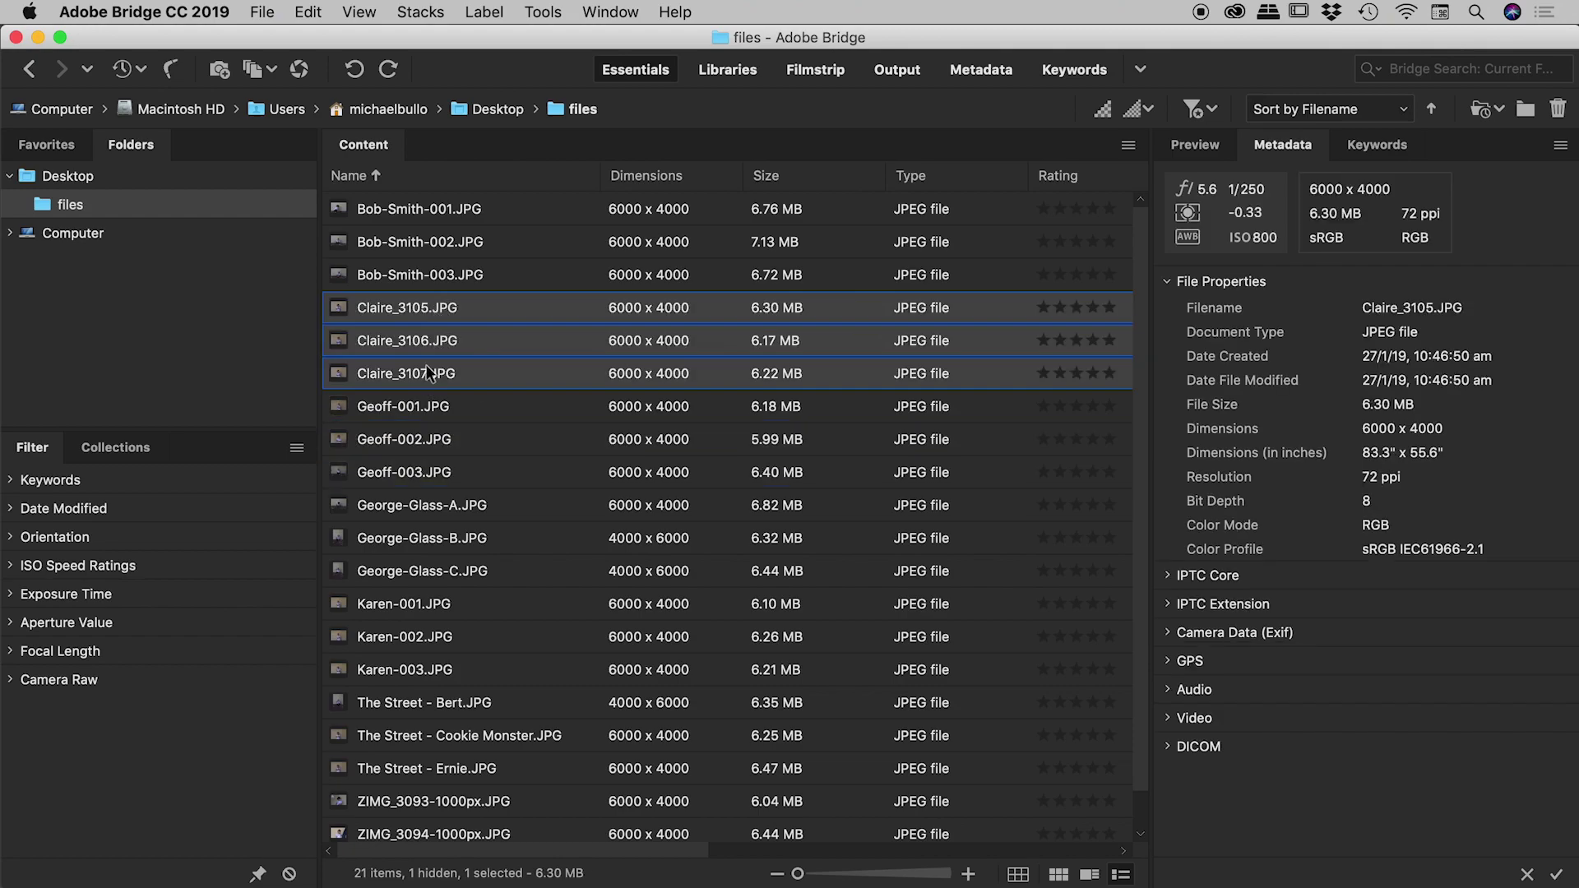
click(531, 10)
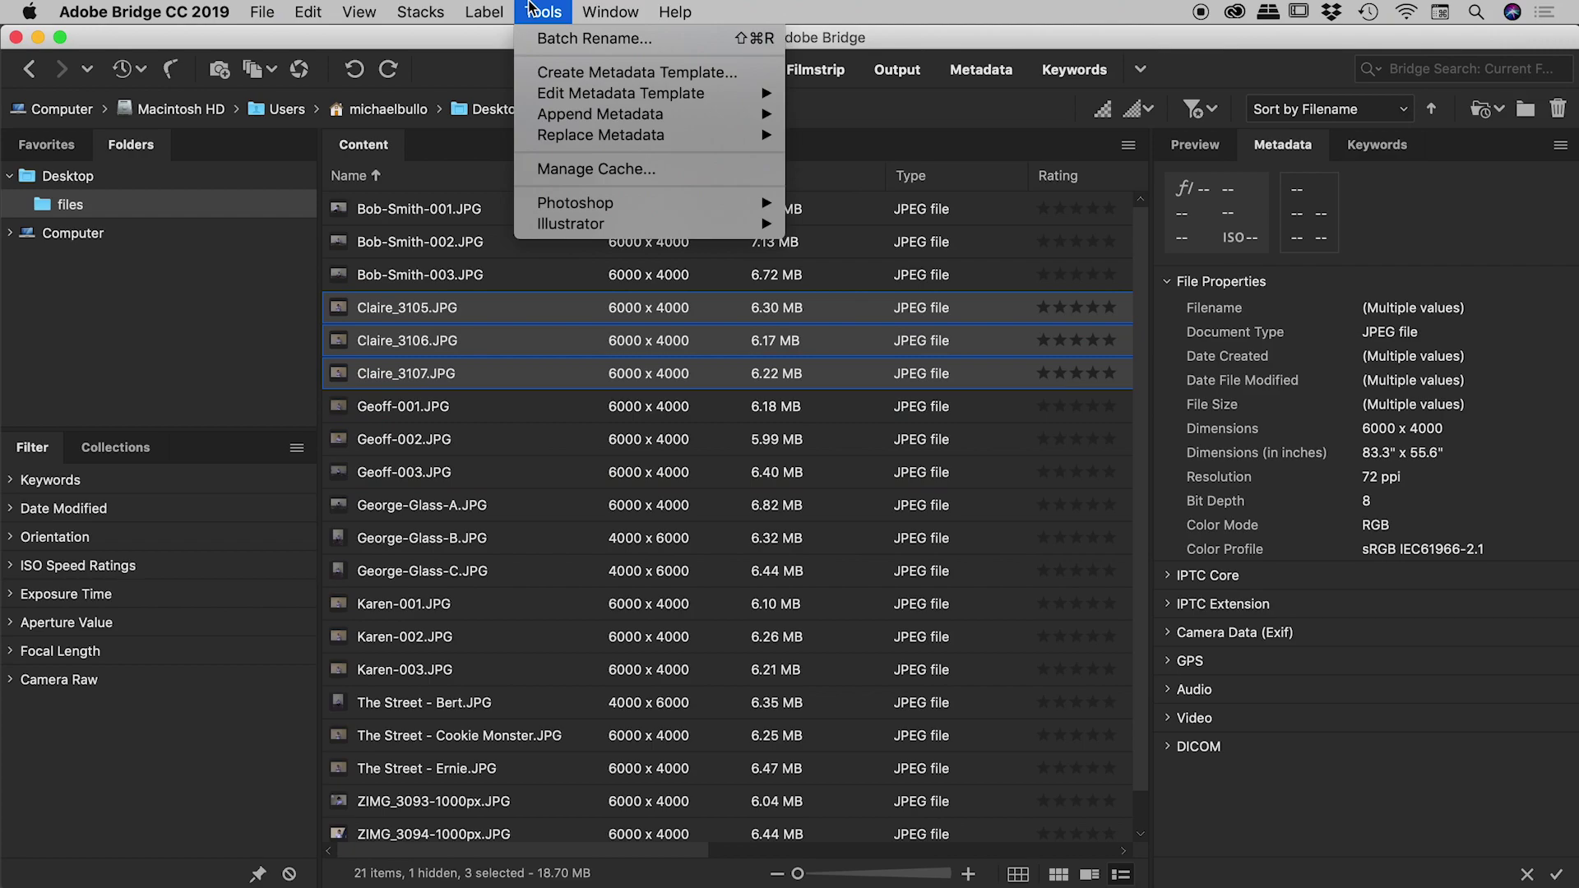
click(558, 39)
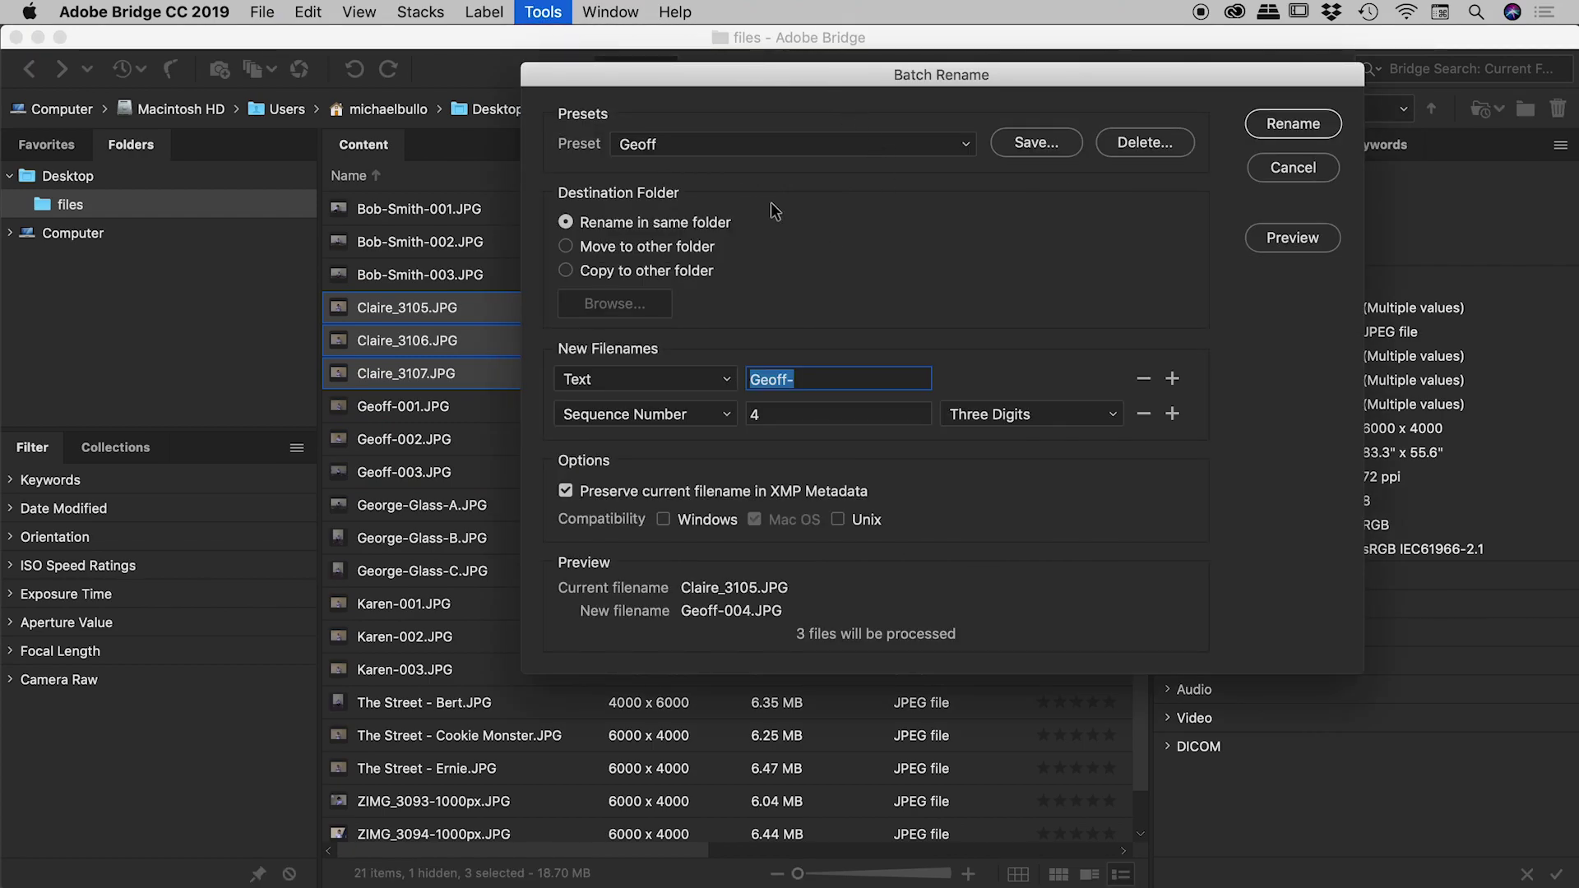
click(695, 145)
click(673, 146)
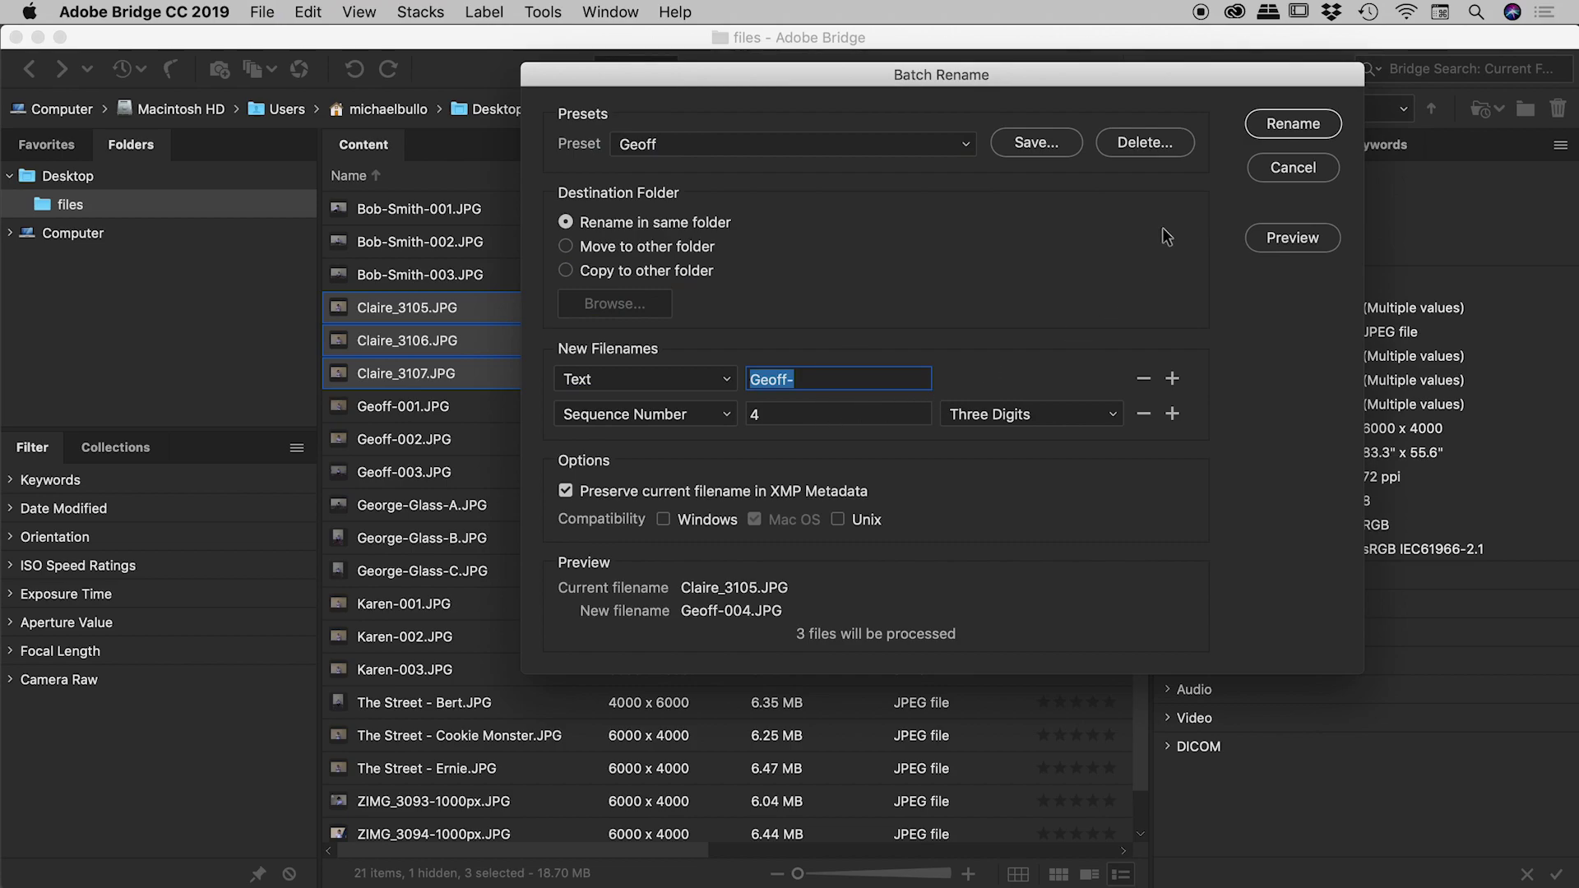
click(1293, 124)
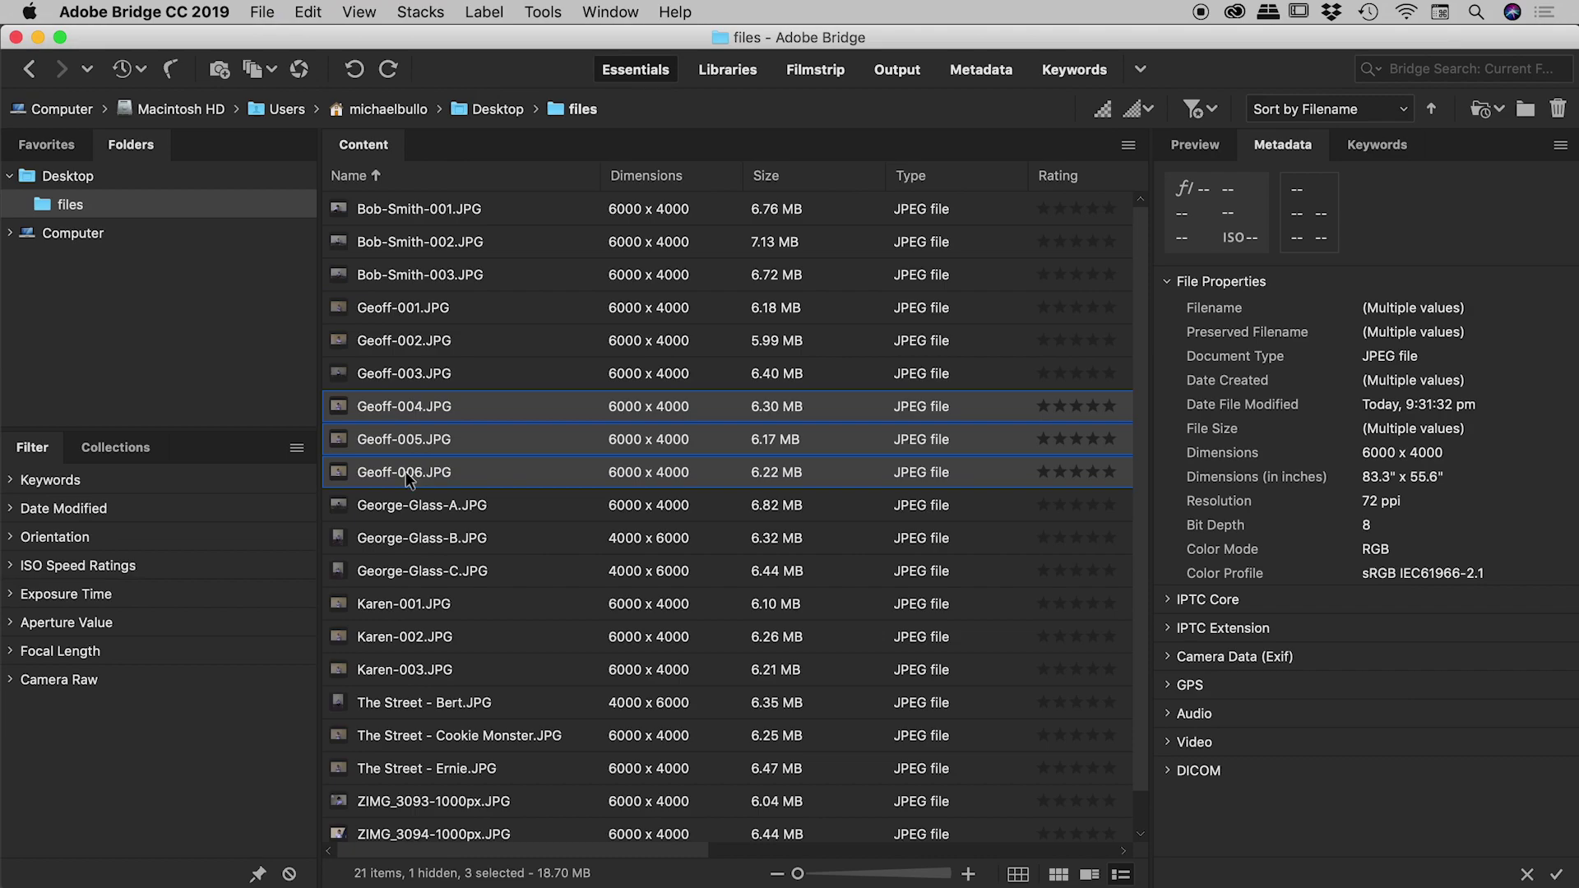
Step: Preview Geoff-004–006 being renumbered to Geoff-007–009, then cancel without renaming
click(543, 11)
click(550, 39)
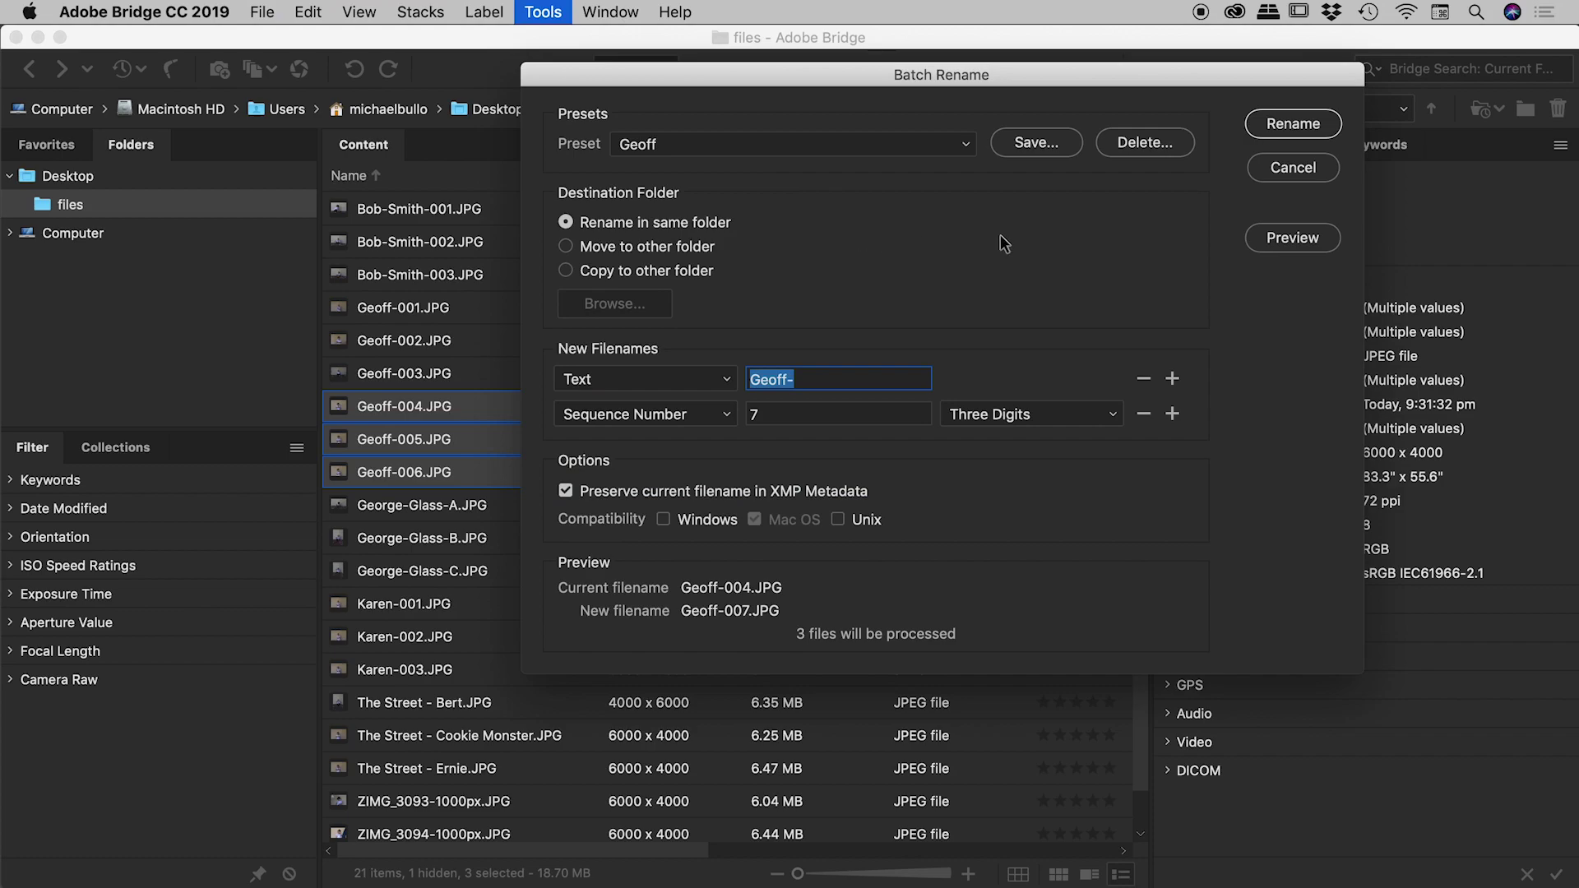
click(1297, 238)
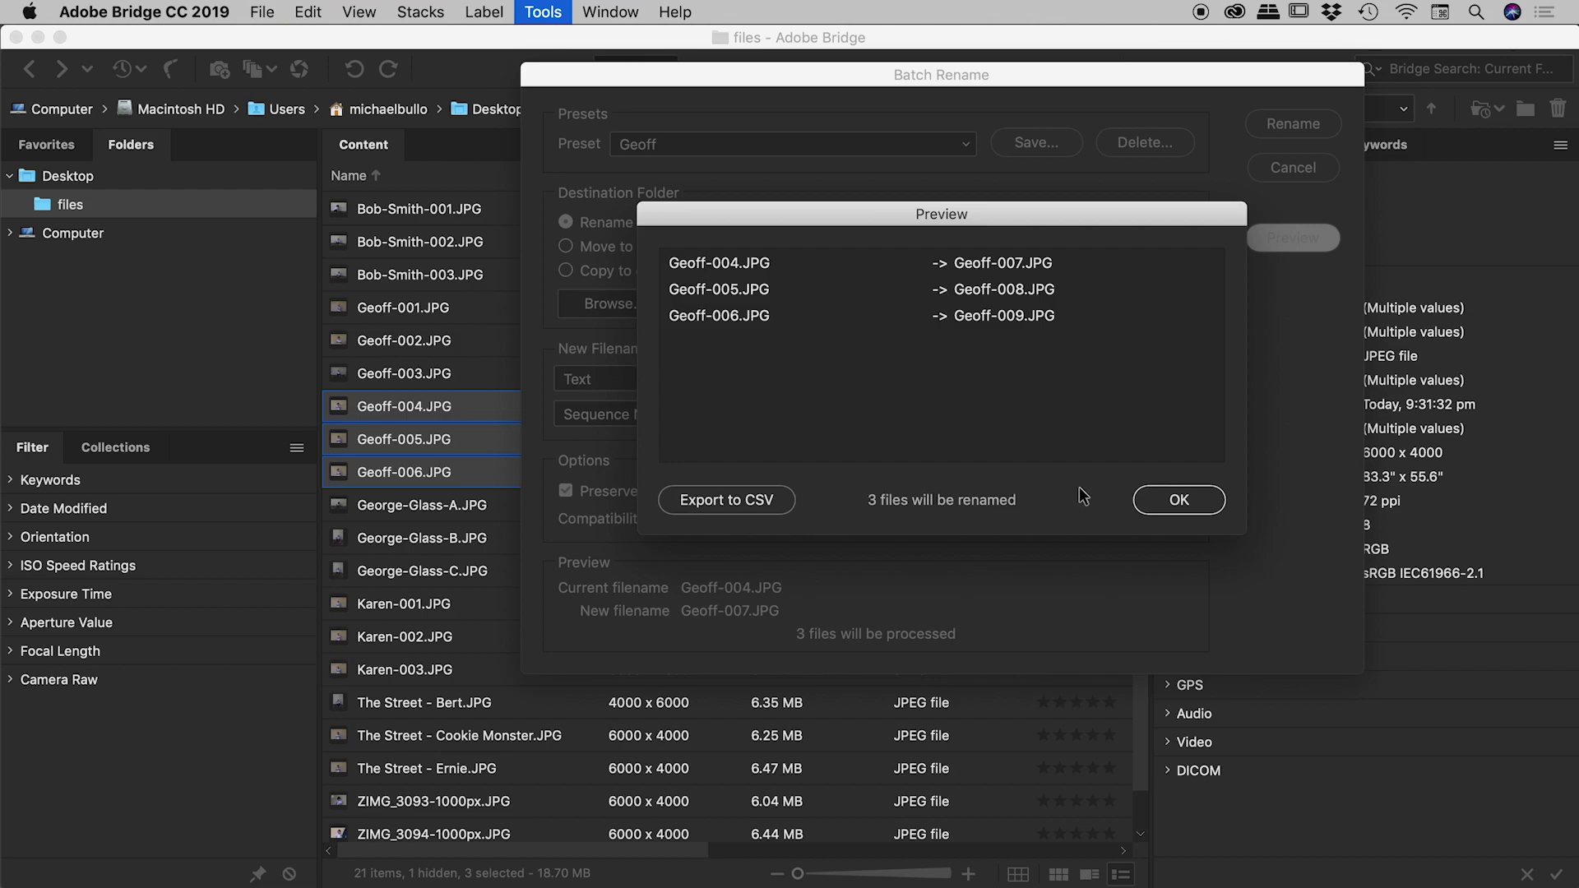
click(1179, 499)
click(1300, 174)
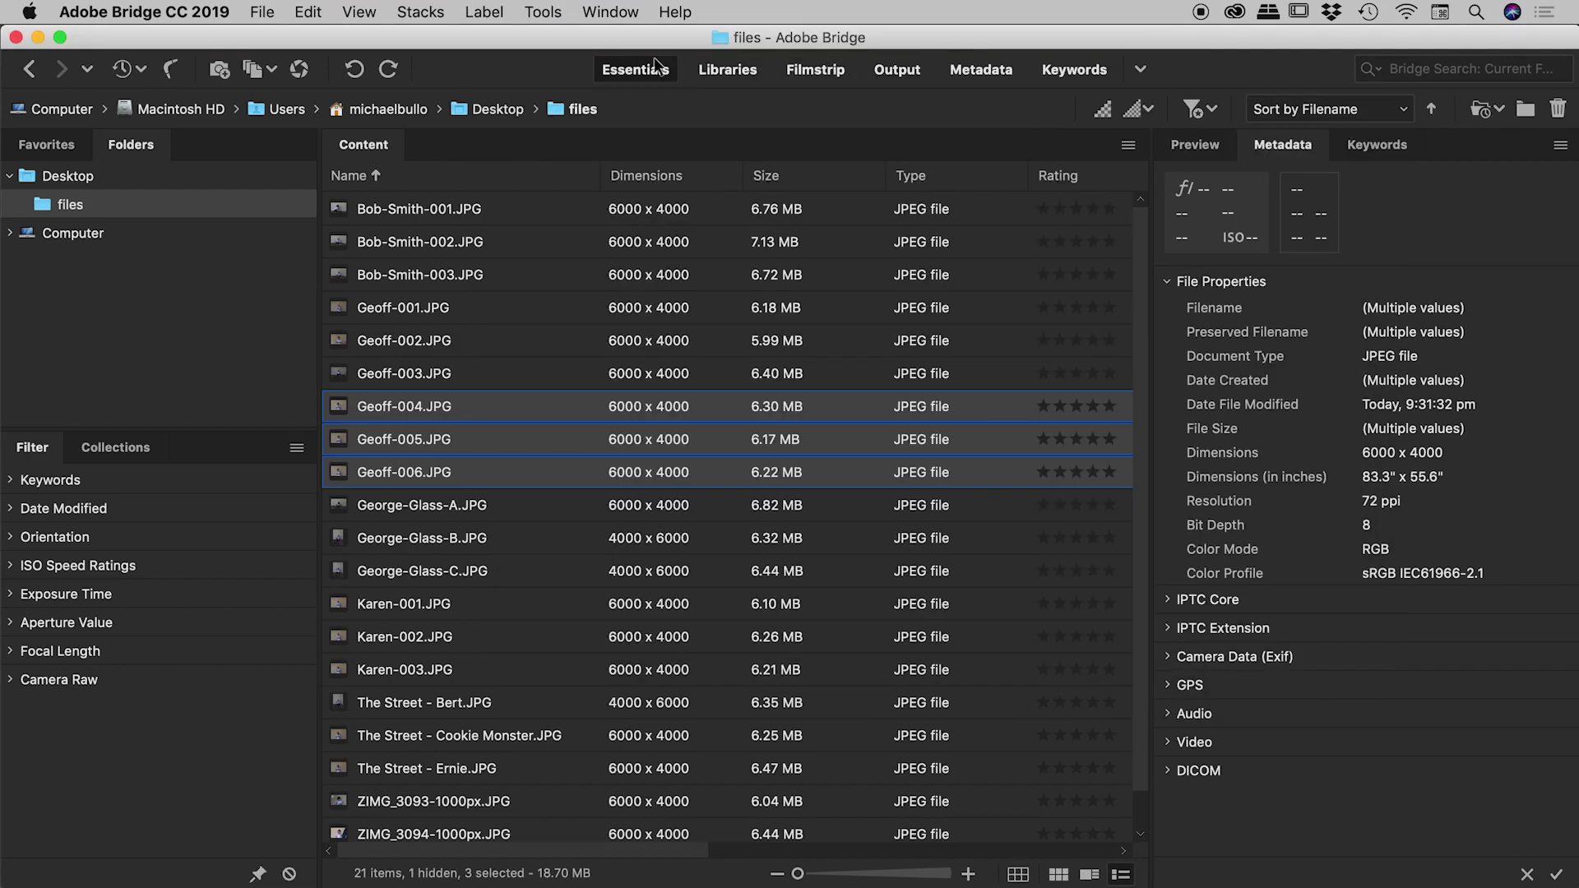
click(557, 11)
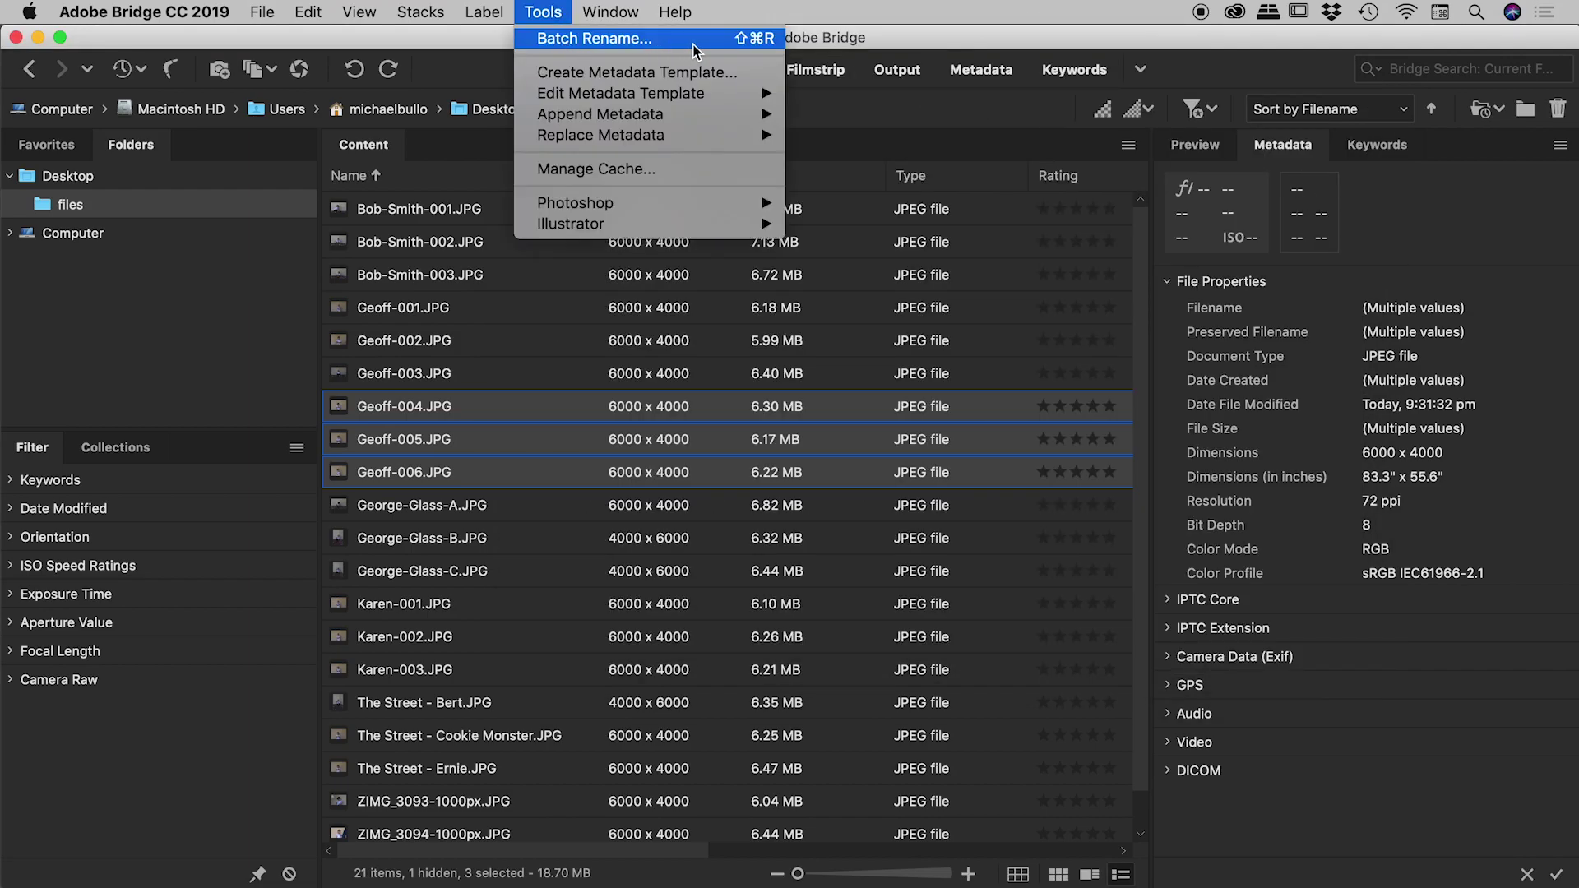